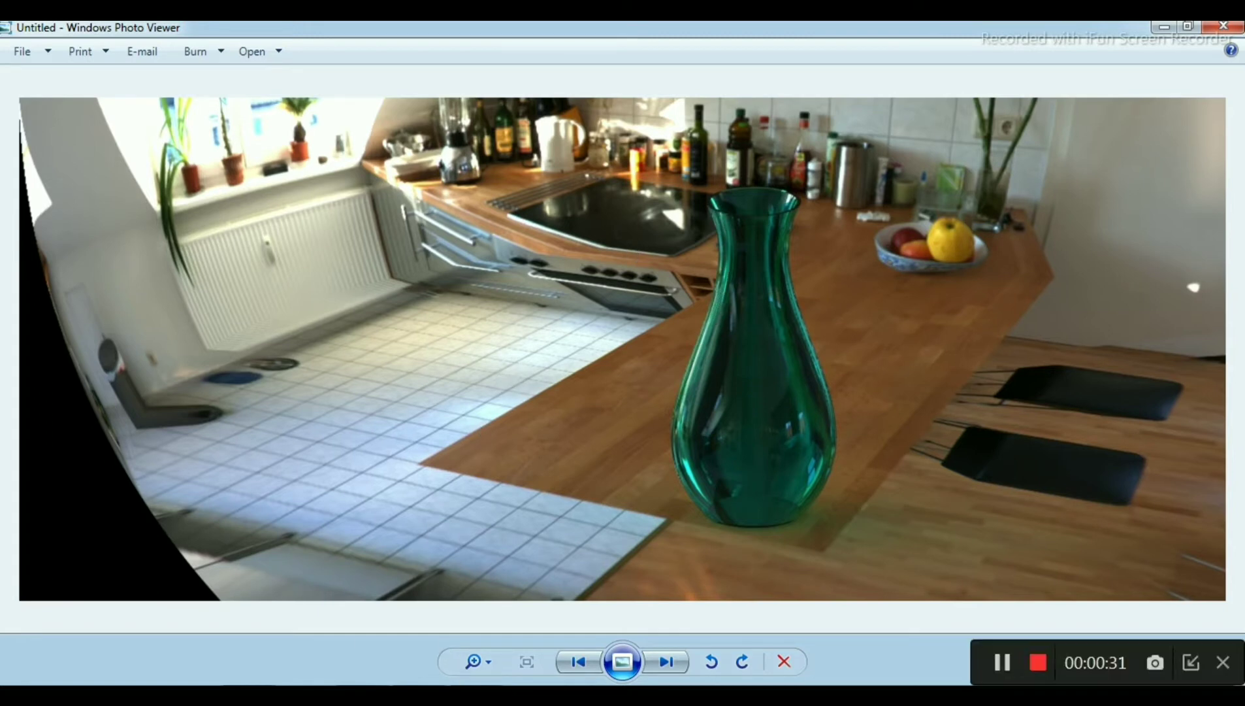
# - Switch from the vase reference image to SOLIDWORKS and start a sketch on the Front Plane, viewed normal to it
pyautogui.click(420, 694)
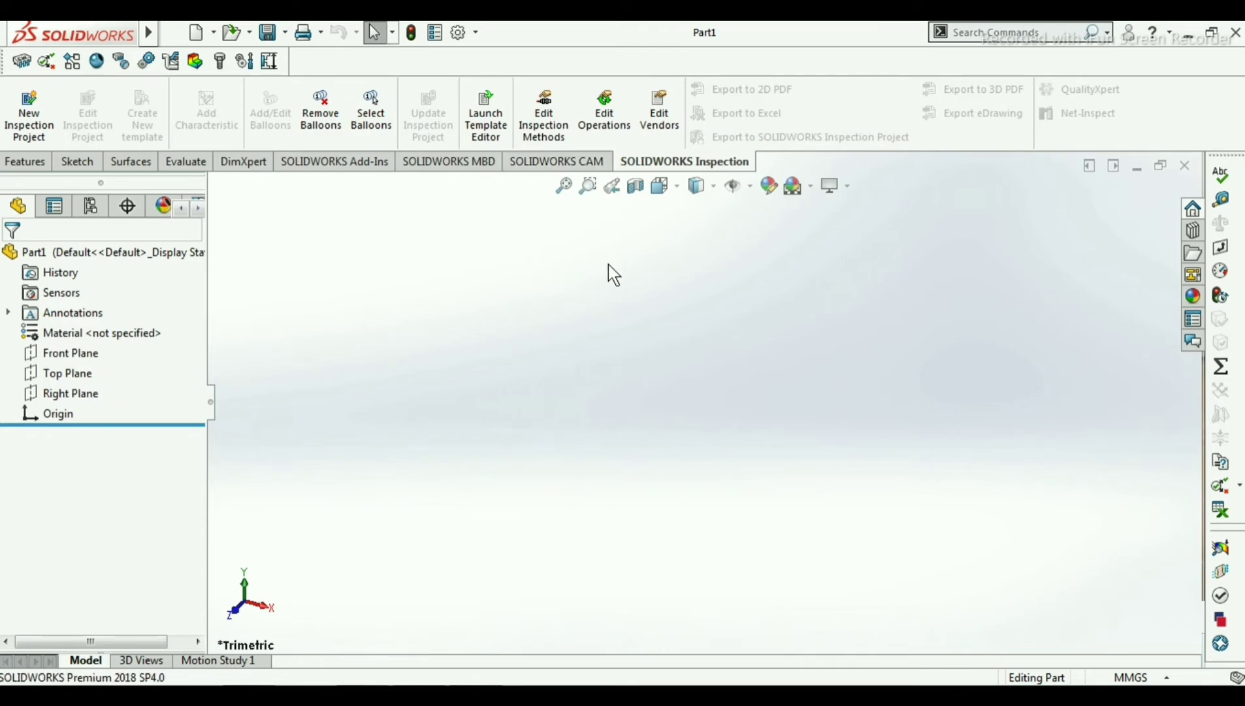
pyautogui.hotkey('alt', 'Tab')
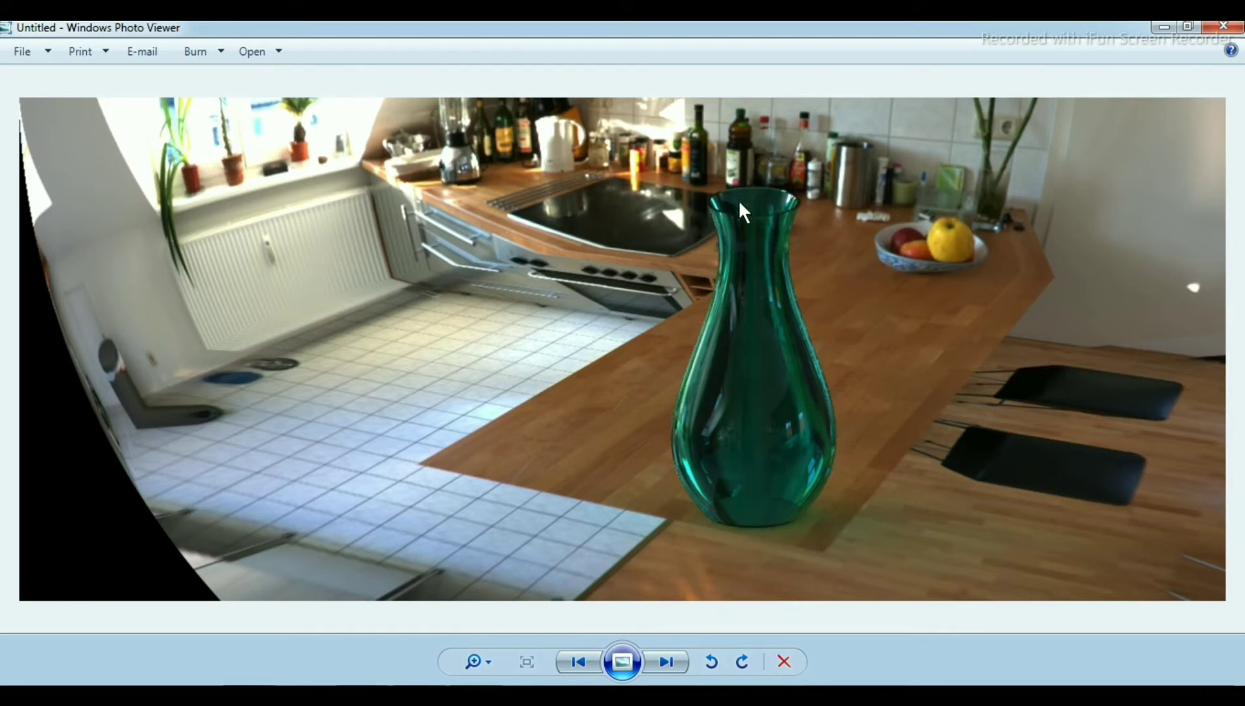
pyautogui.hotkey('alt', 'Tab')
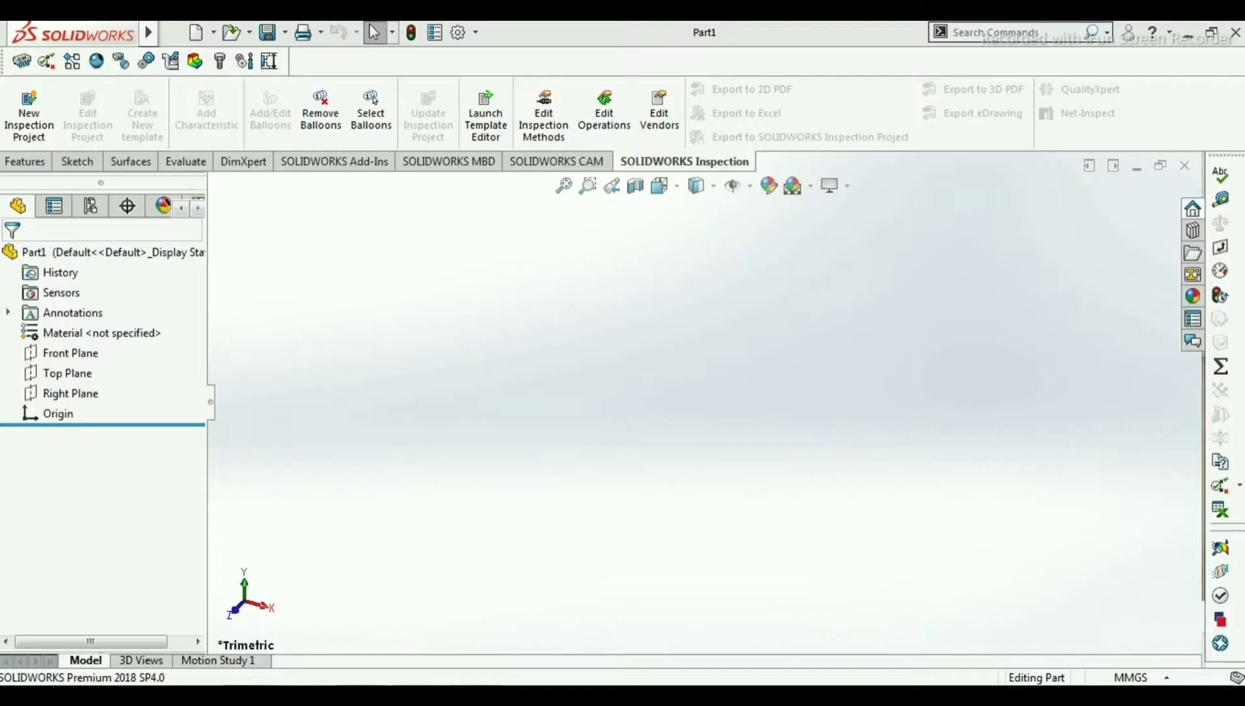
pyautogui.click(60, 354)
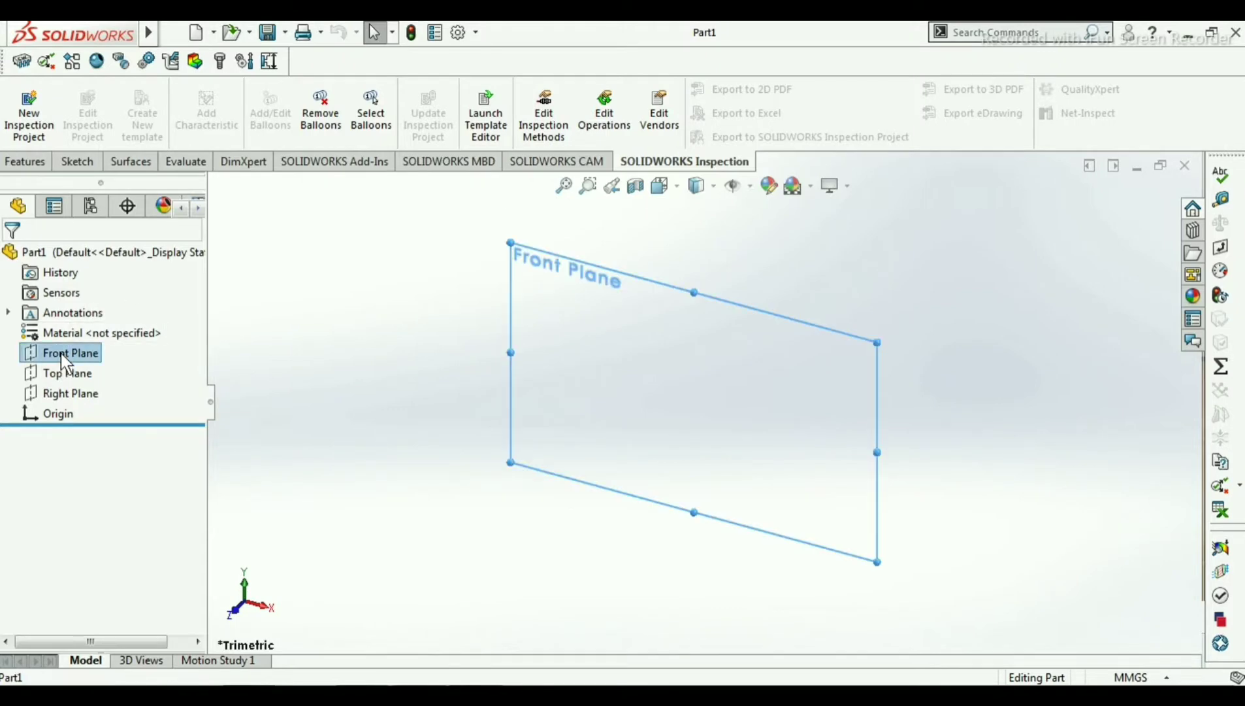
pyautogui.click(174, 330)
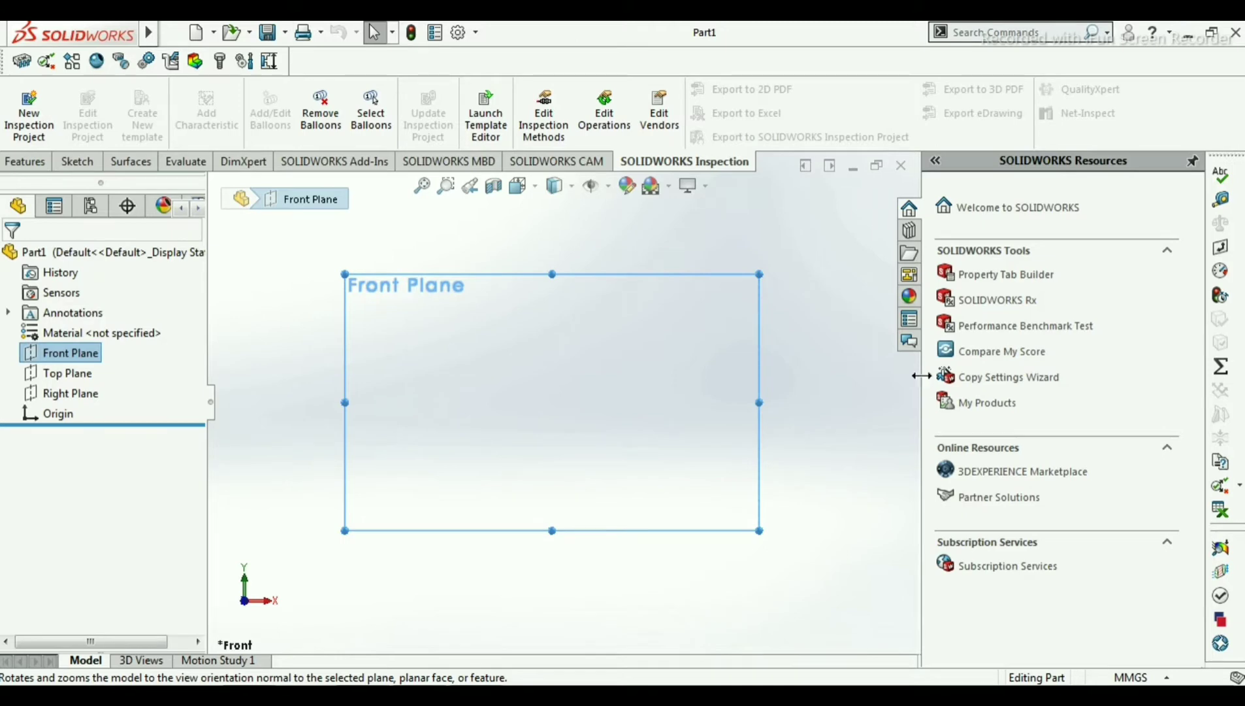
pyautogui.moveTo(923, 375); pyautogui.dragTo(1195, 355)
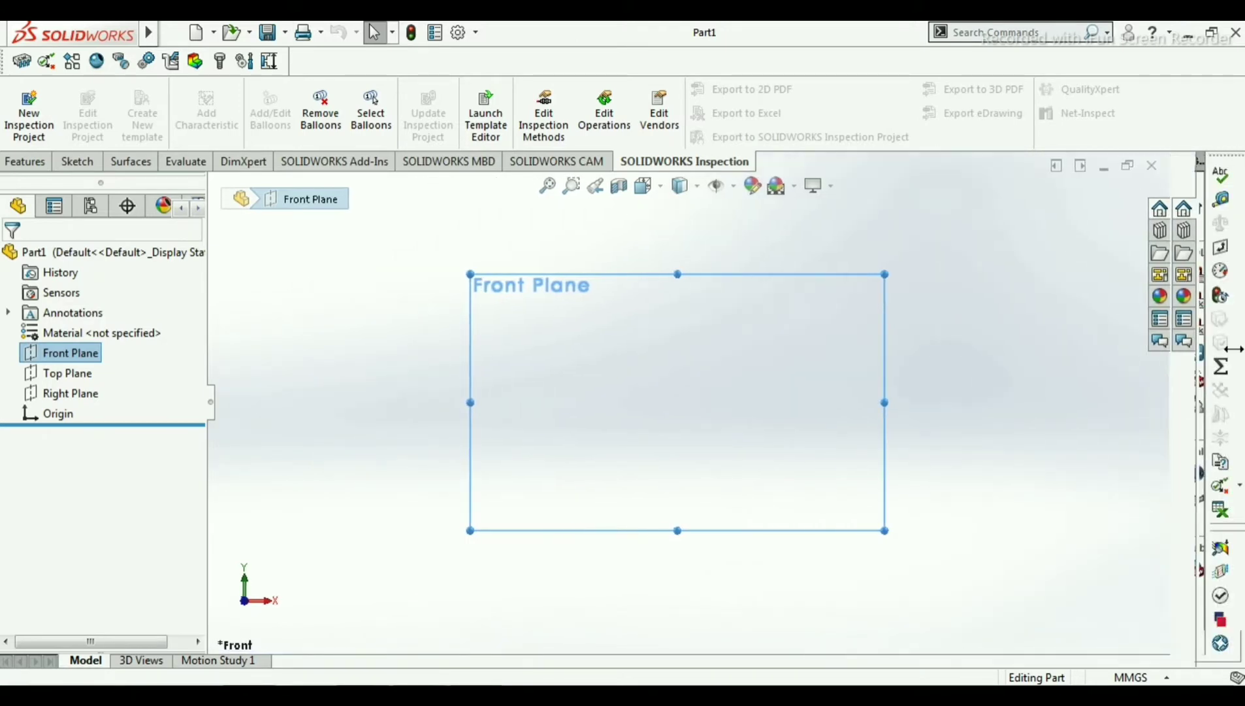
pyautogui.click(77, 161)
pyautogui.click(29, 95)
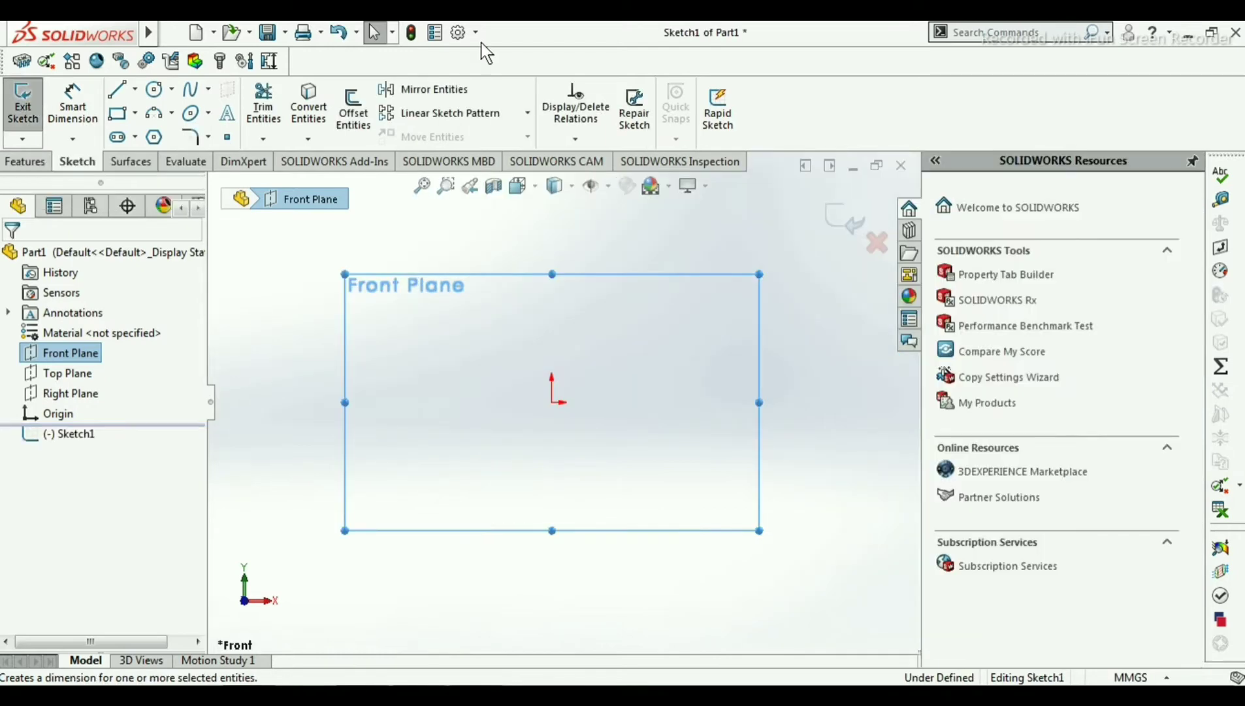
# - Sketch a vertical line about 164 mm long passing through the origin
pyautogui.click(118, 90)
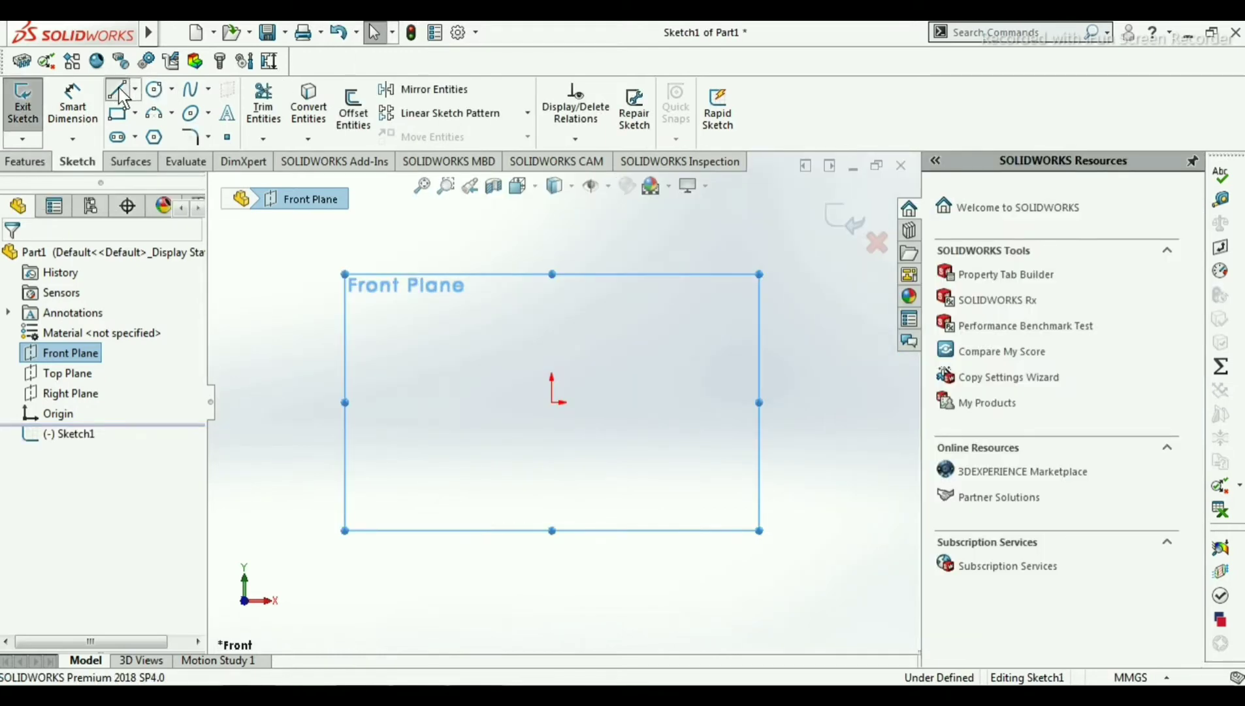
pyautogui.click(552, 211)
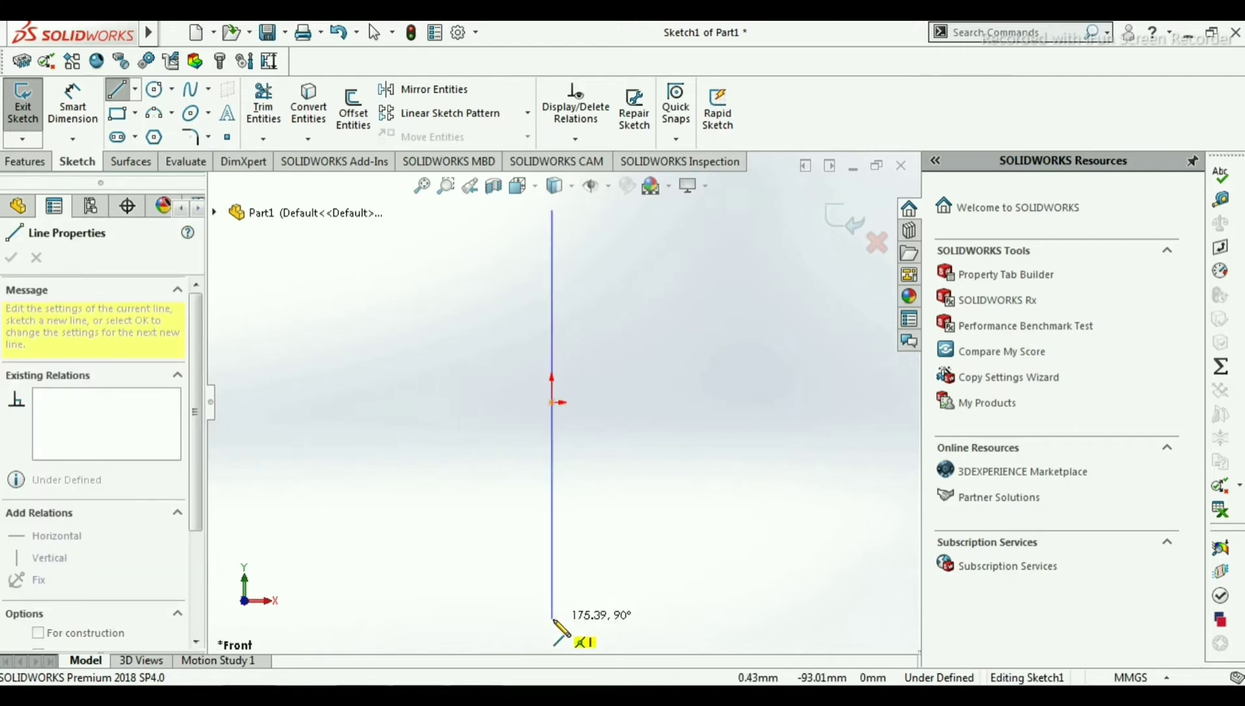
pyautogui.click(552, 591)
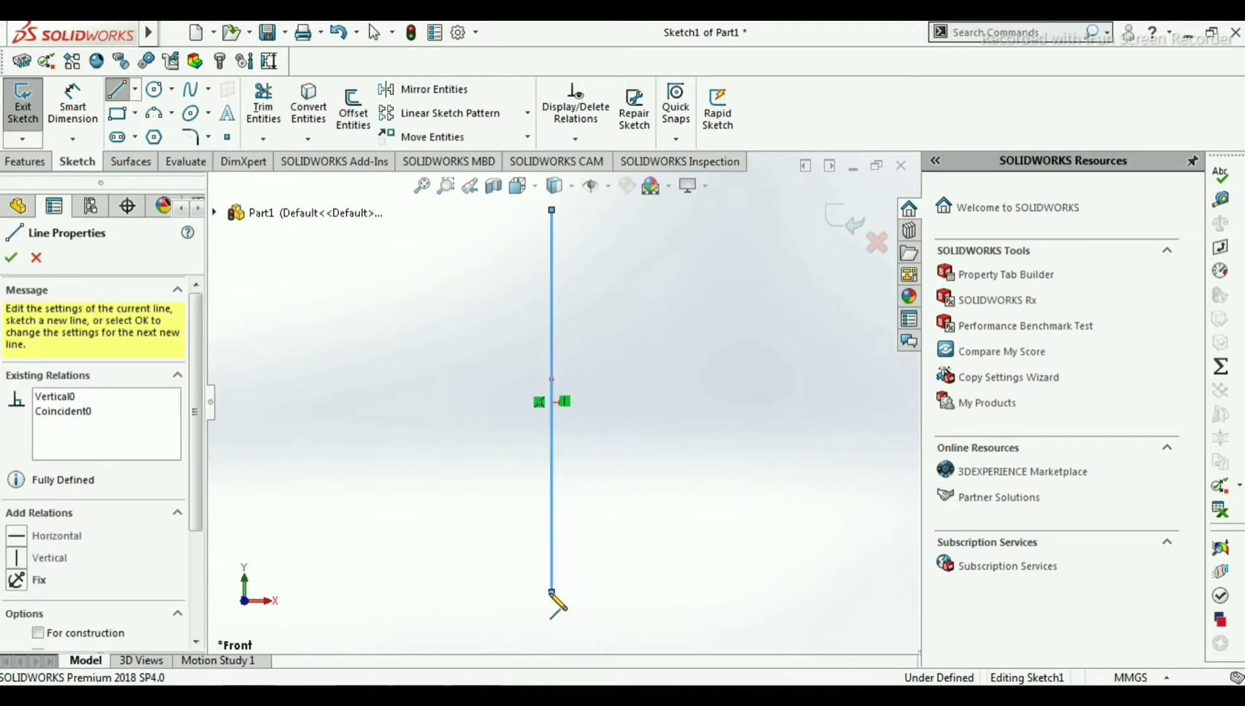
pyautogui.press('Escape')
pyautogui.press('Escape')
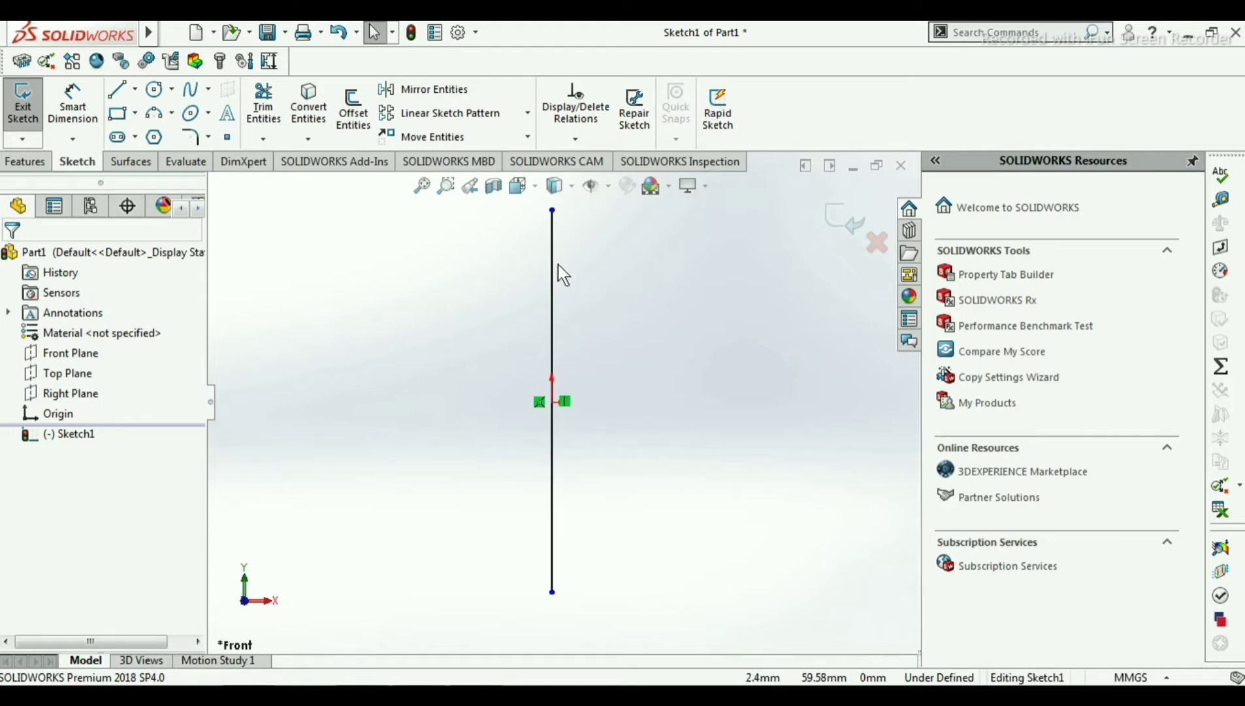
# - Sketch a horizontal line about 21 mm long outward to +X from the vertical line's upper endpoint
pyautogui.press('z')
pyautogui.click(117, 89)
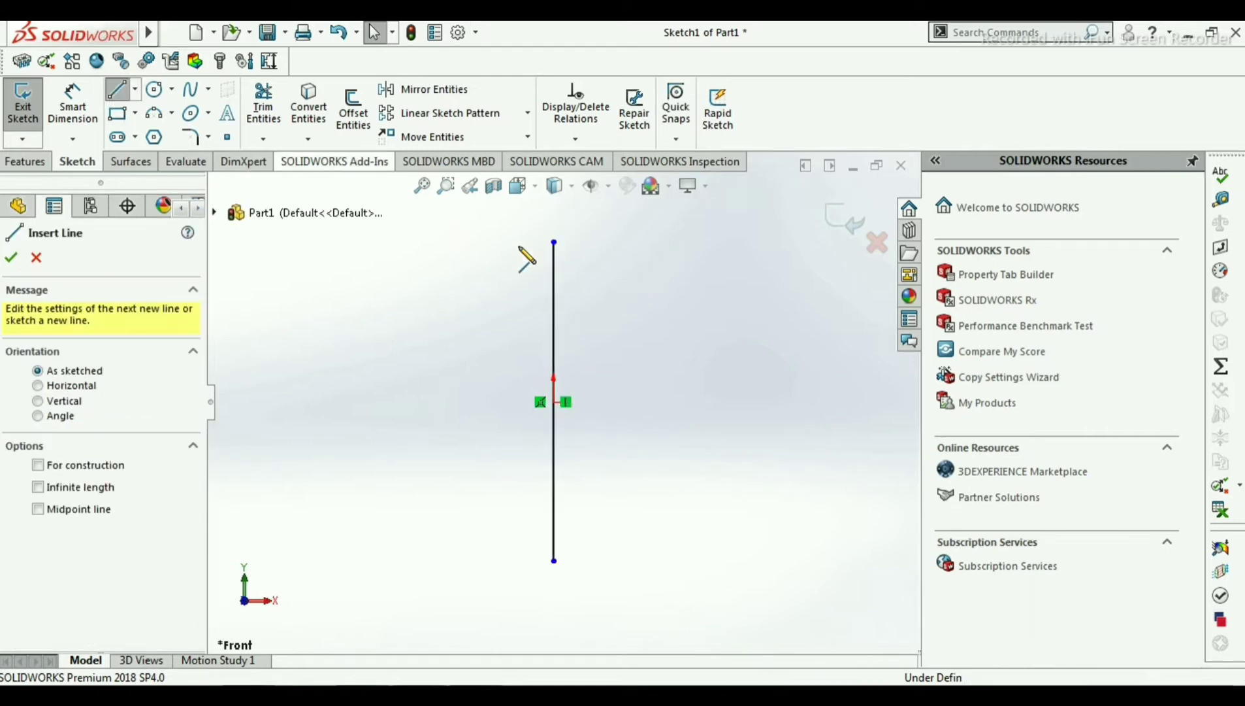
pyautogui.click(554, 242)
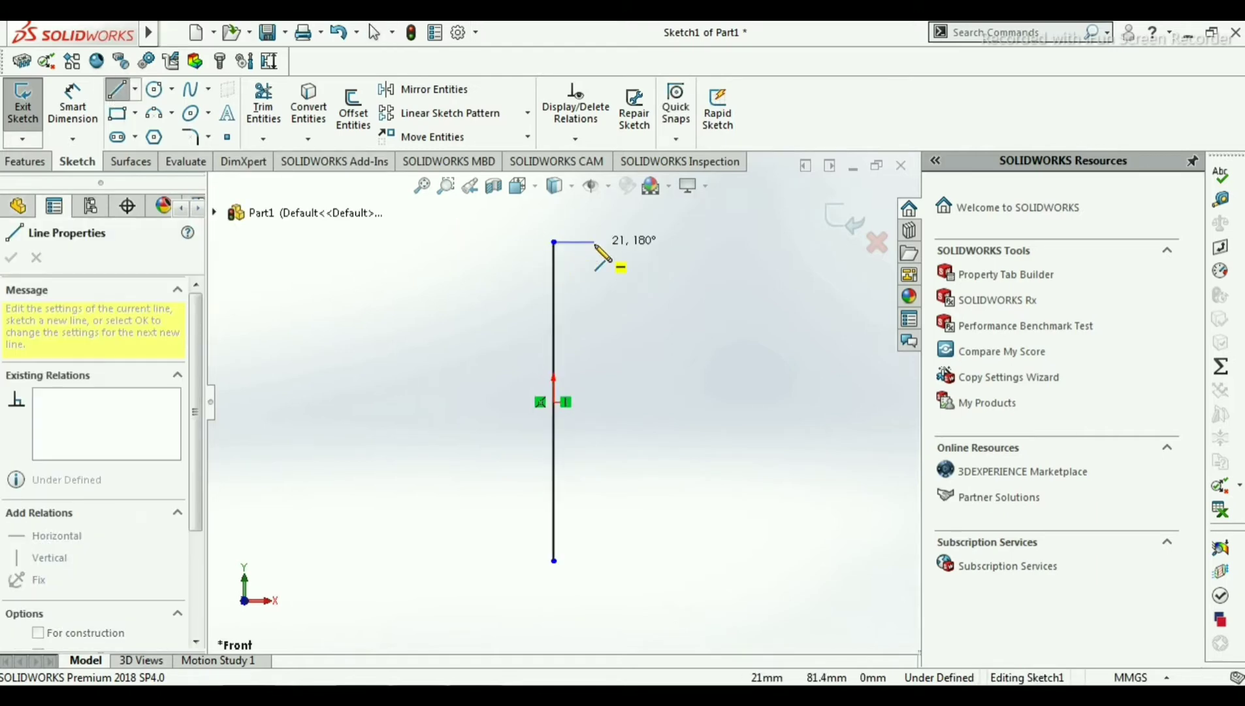
pyautogui.click(595, 243)
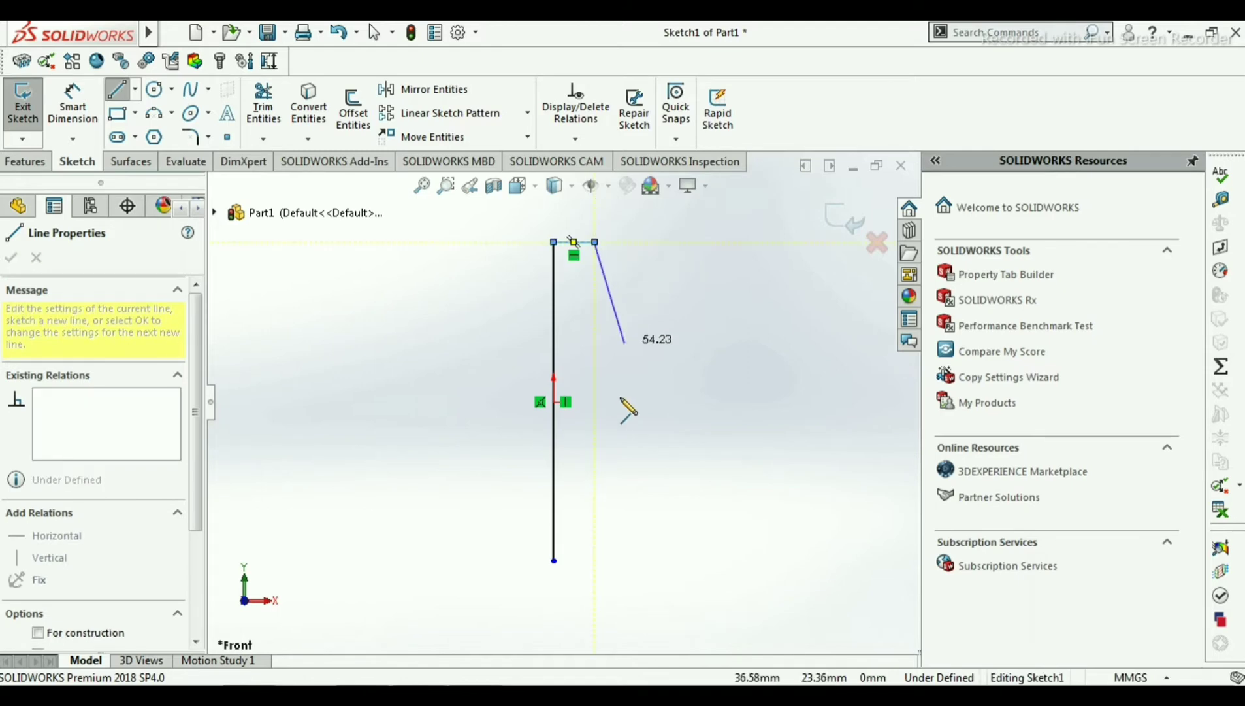
pyautogui.press('Escape')
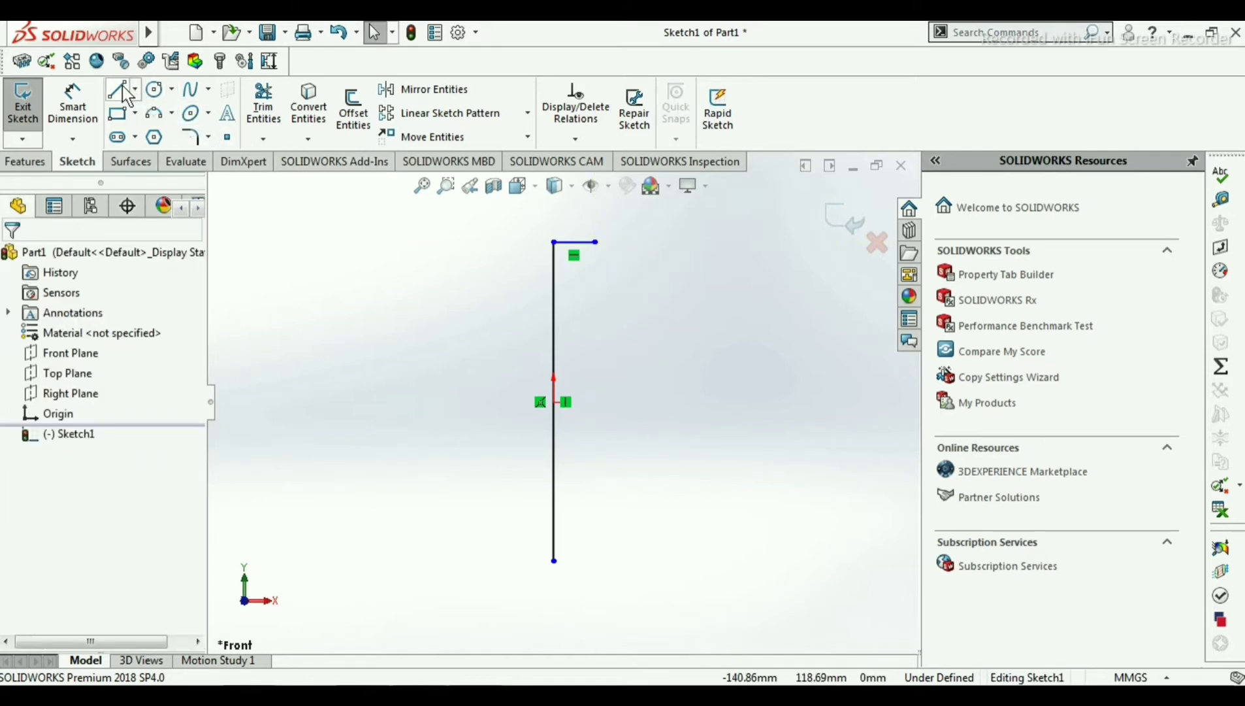
# - Sketch a horizontal line about 52 mm long outward to +X from the vertical line's lower endpoint
pyautogui.click(117, 89)
pyautogui.click(554, 562)
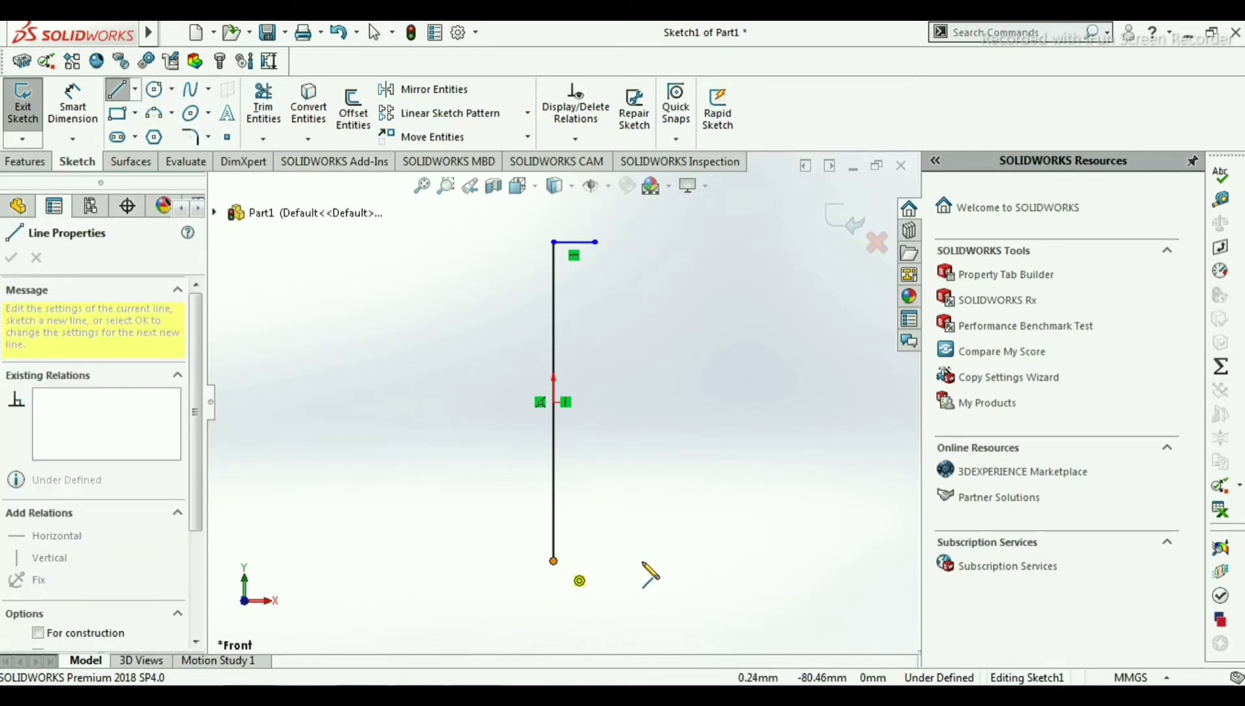
pyautogui.click(656, 560)
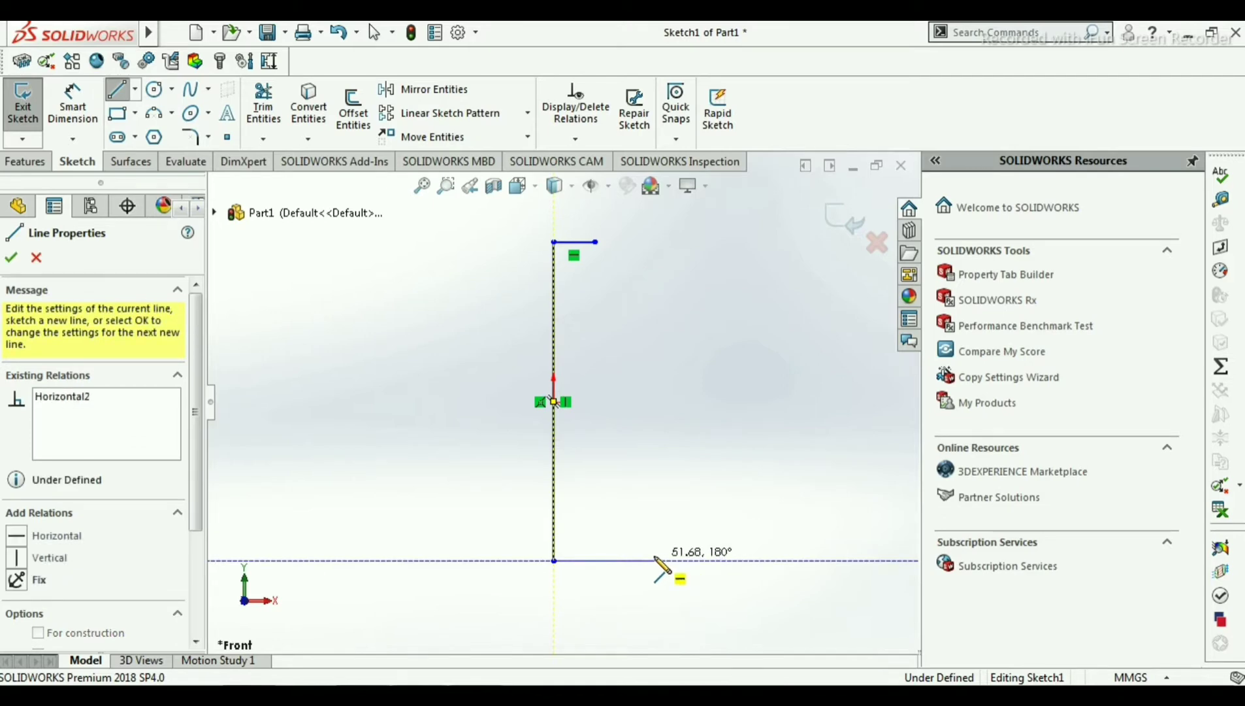
pyautogui.press('Escape')
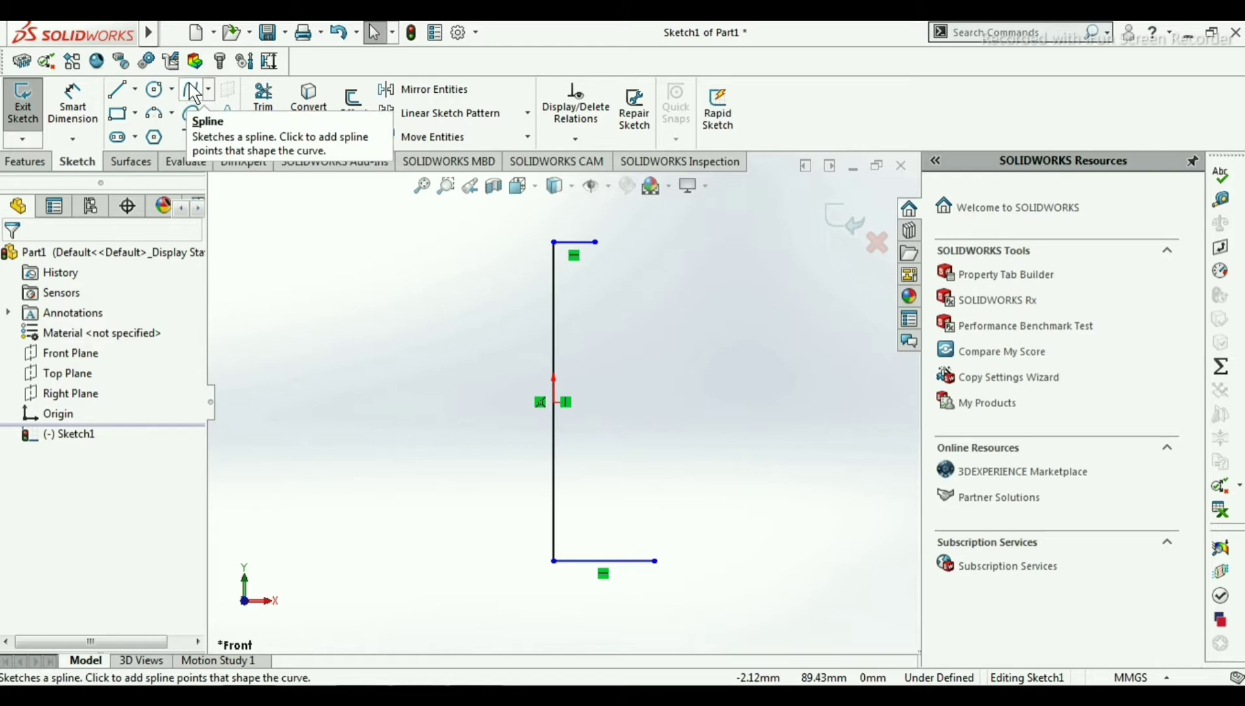
# - Draw a five-point spline for the vase outline from the upper line's free end to the lower line, narrow at the neck and bulging at the belly
pyautogui.click(193, 93)
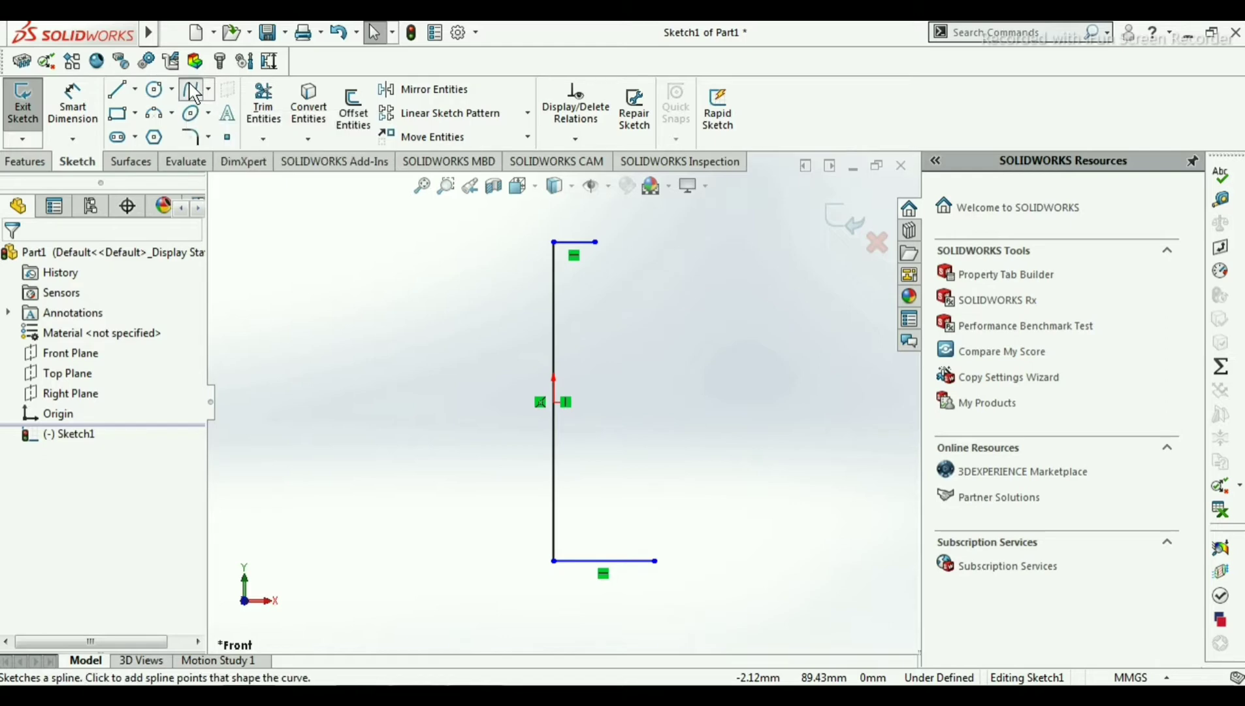
pyautogui.click(594, 242)
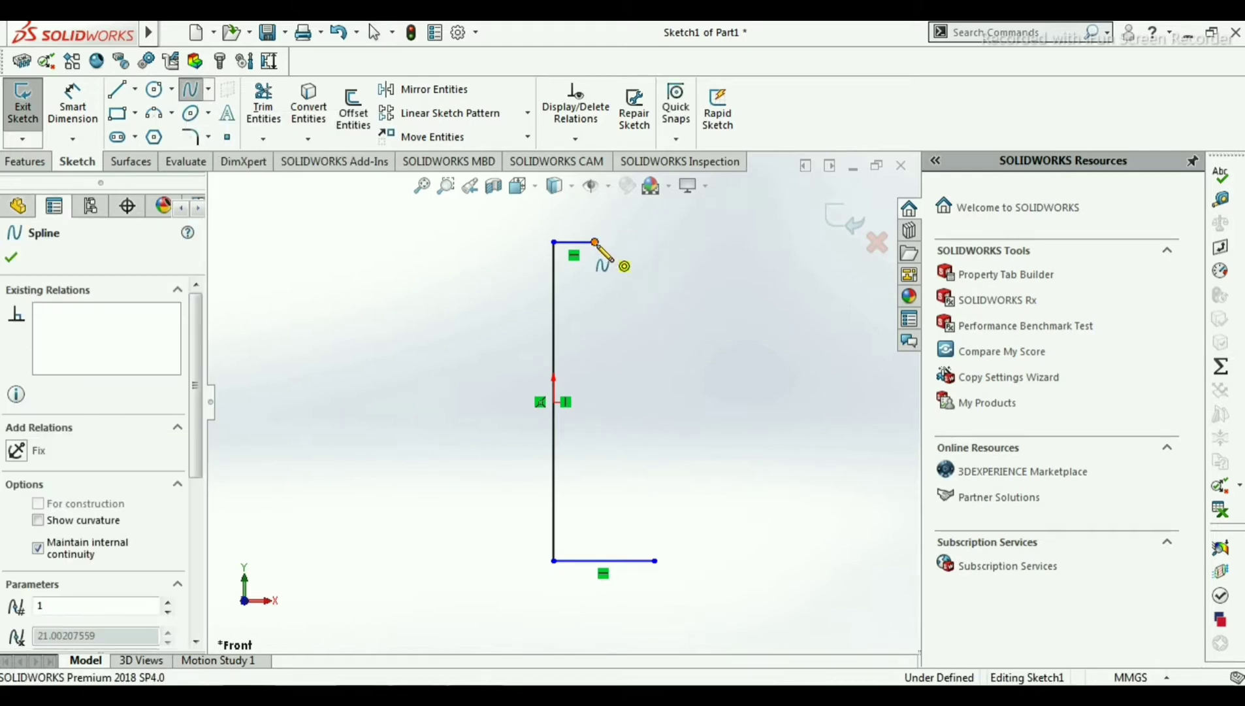
pyautogui.click(582, 291)
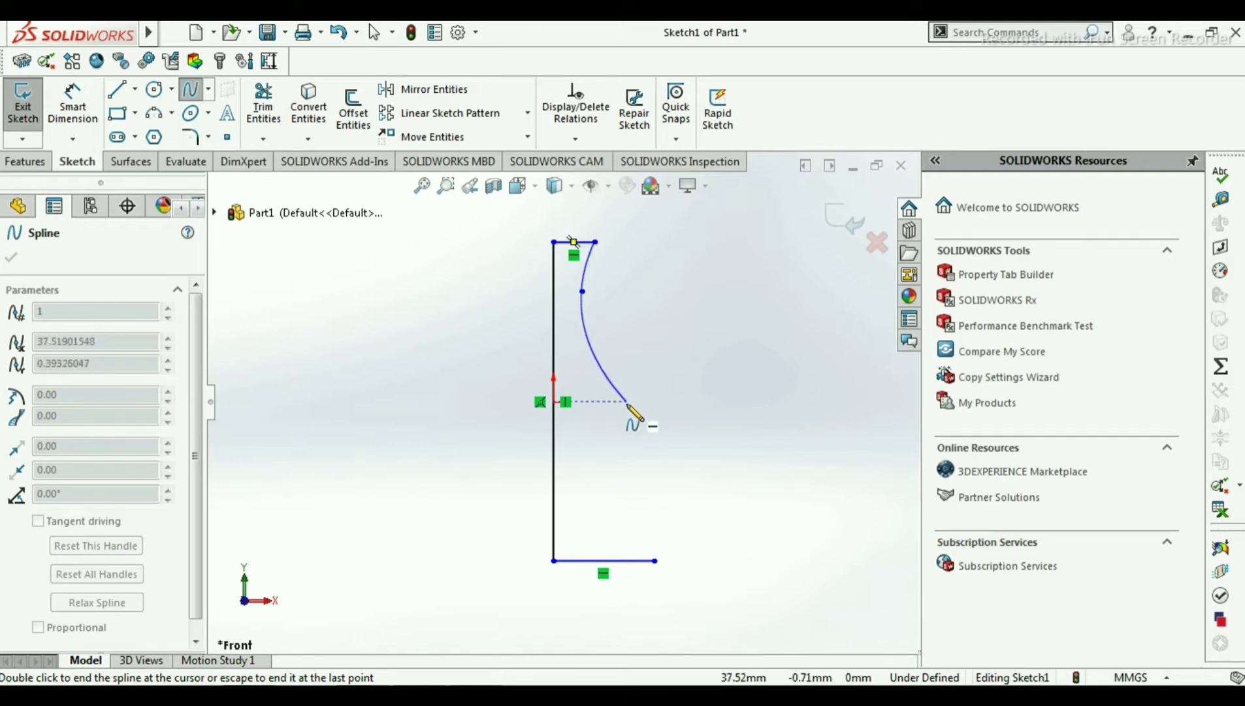
pyautogui.click(624, 401)
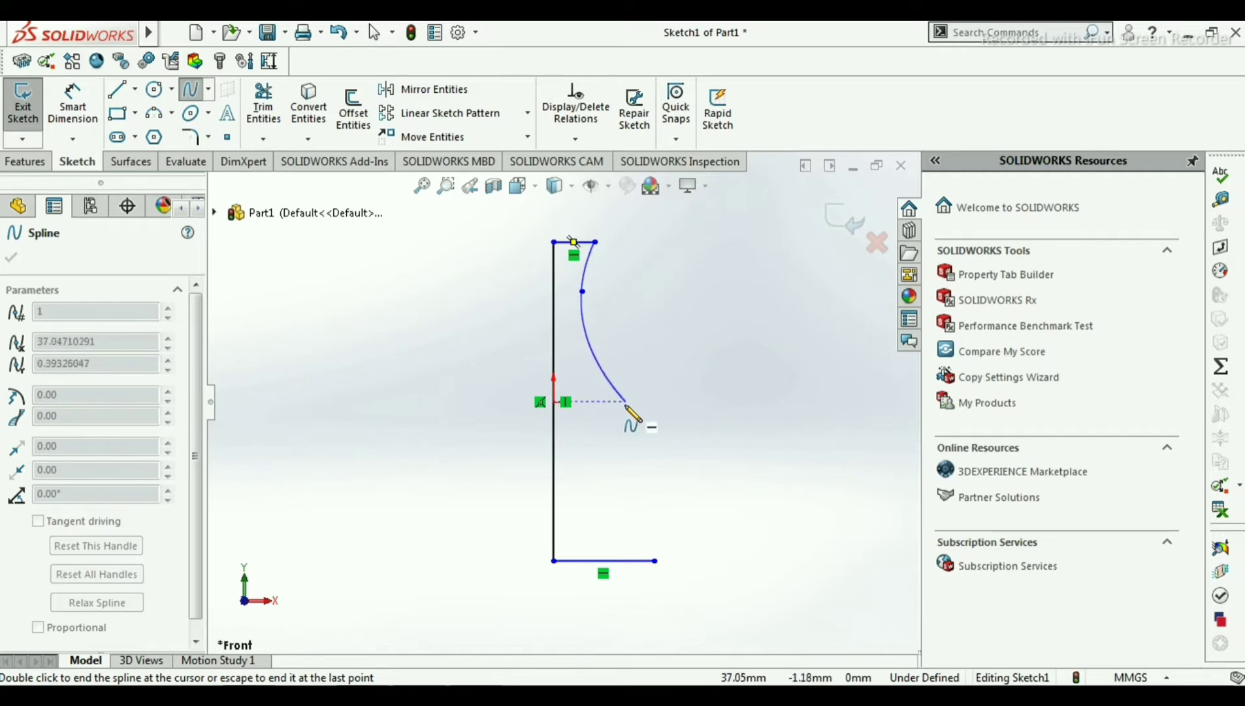
pyautogui.click(625, 518)
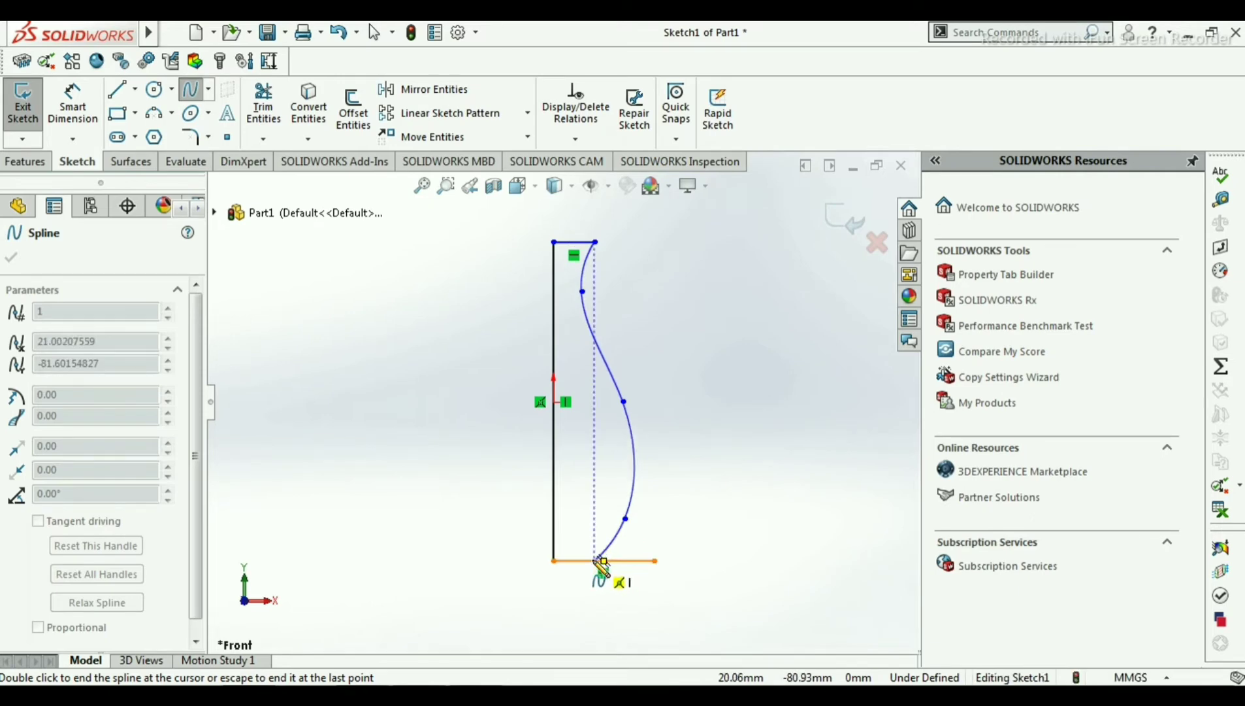
pyautogui.click(600, 561)
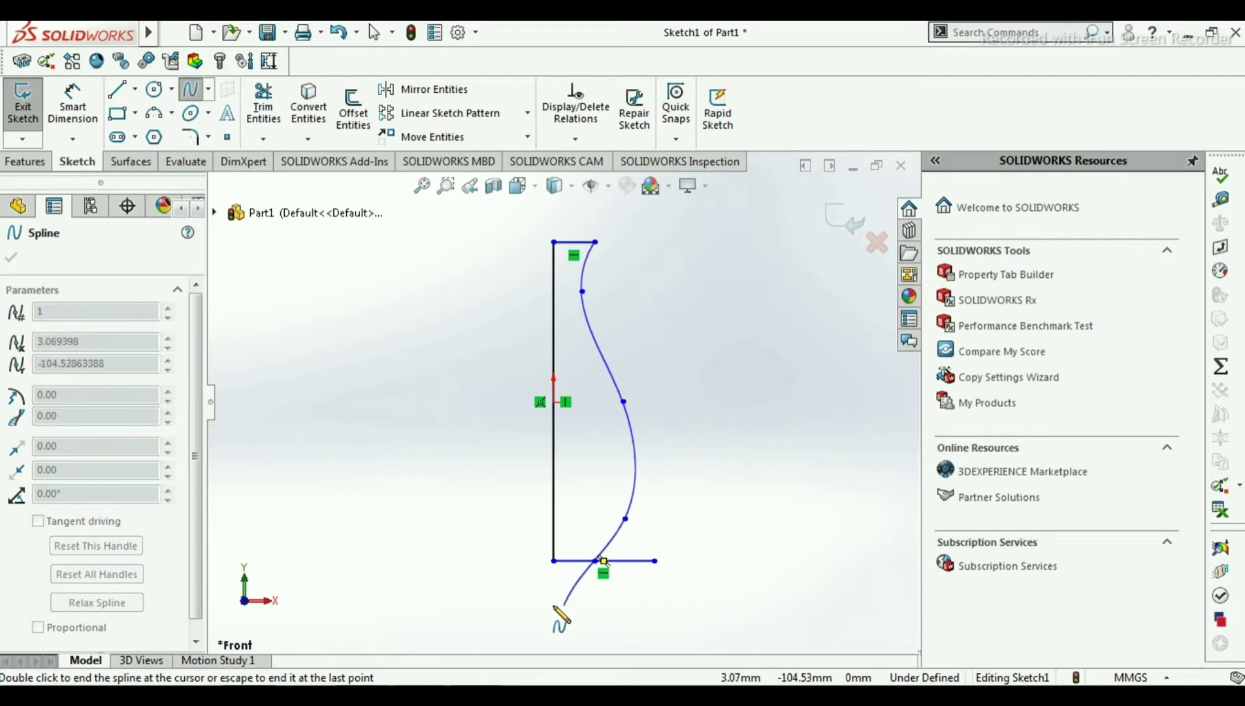
pyautogui.press('Escape')
pyautogui.press('Escape')
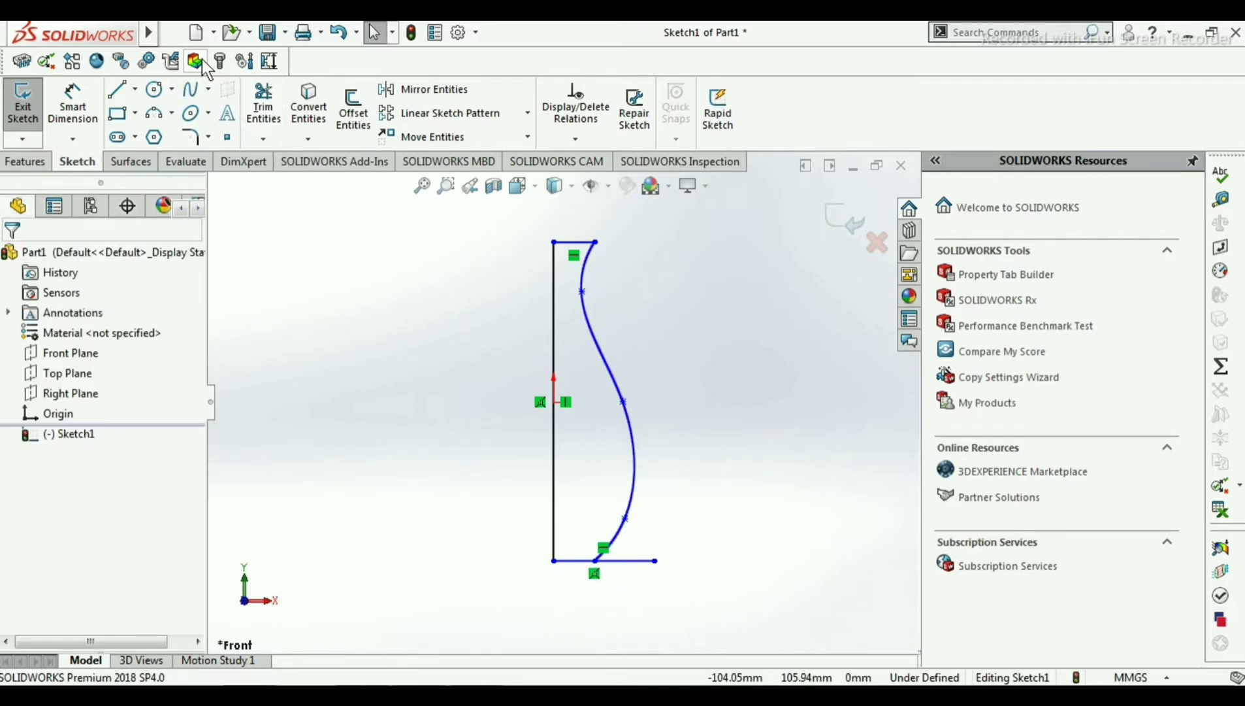
# - Trim the part of the lower horizontal line that extends beyond the spline, closing the vase profile
pyautogui.click(263, 104)
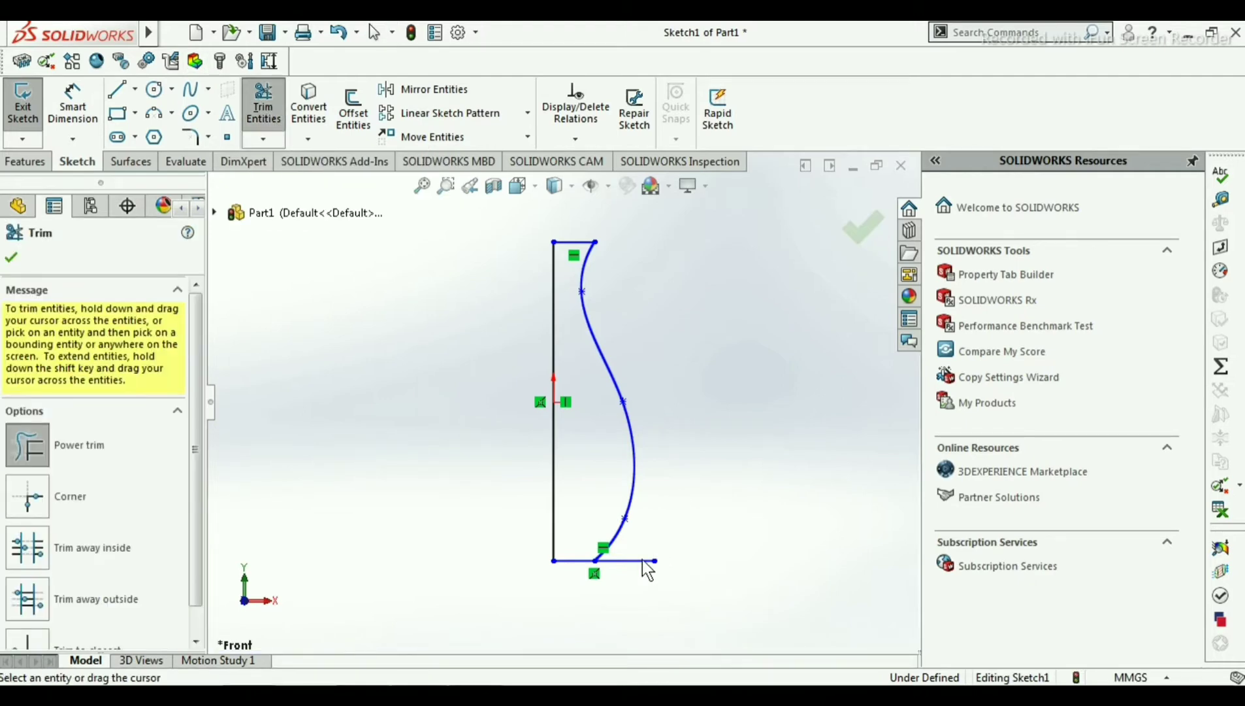
pyautogui.moveTo(642, 559); pyautogui.dragTo(622, 589)
pyautogui.press('f')
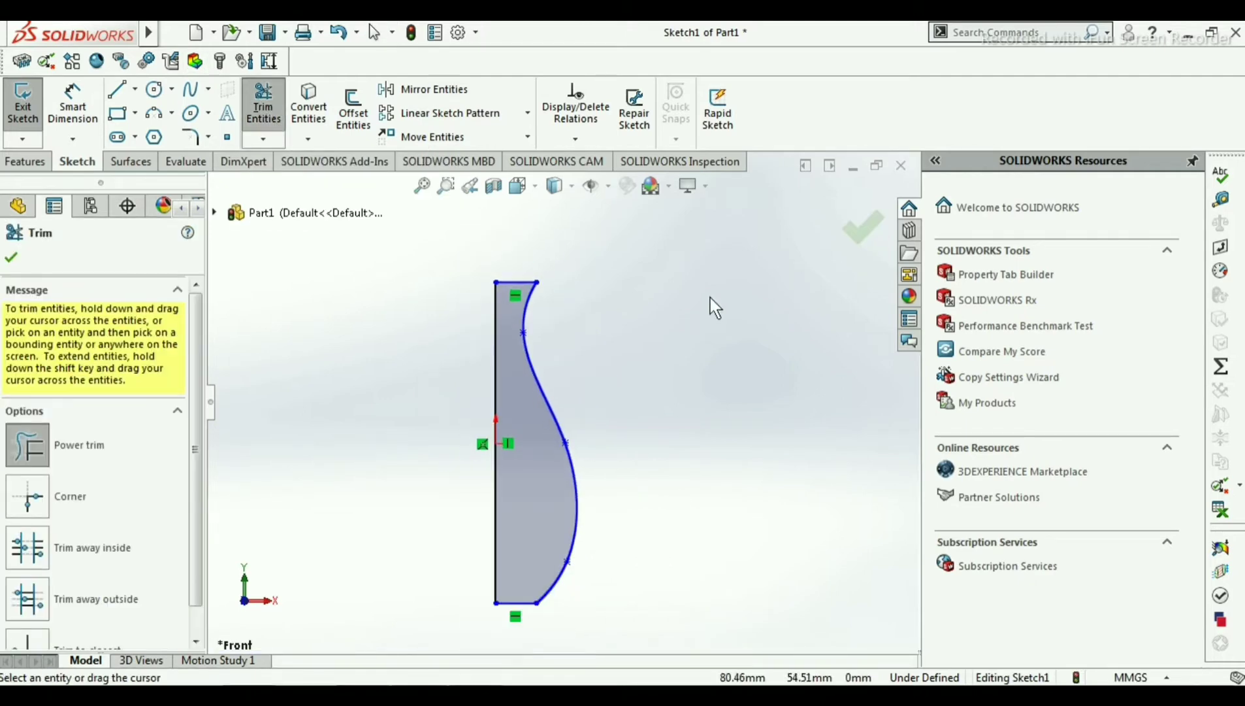
pyautogui.click(11, 256)
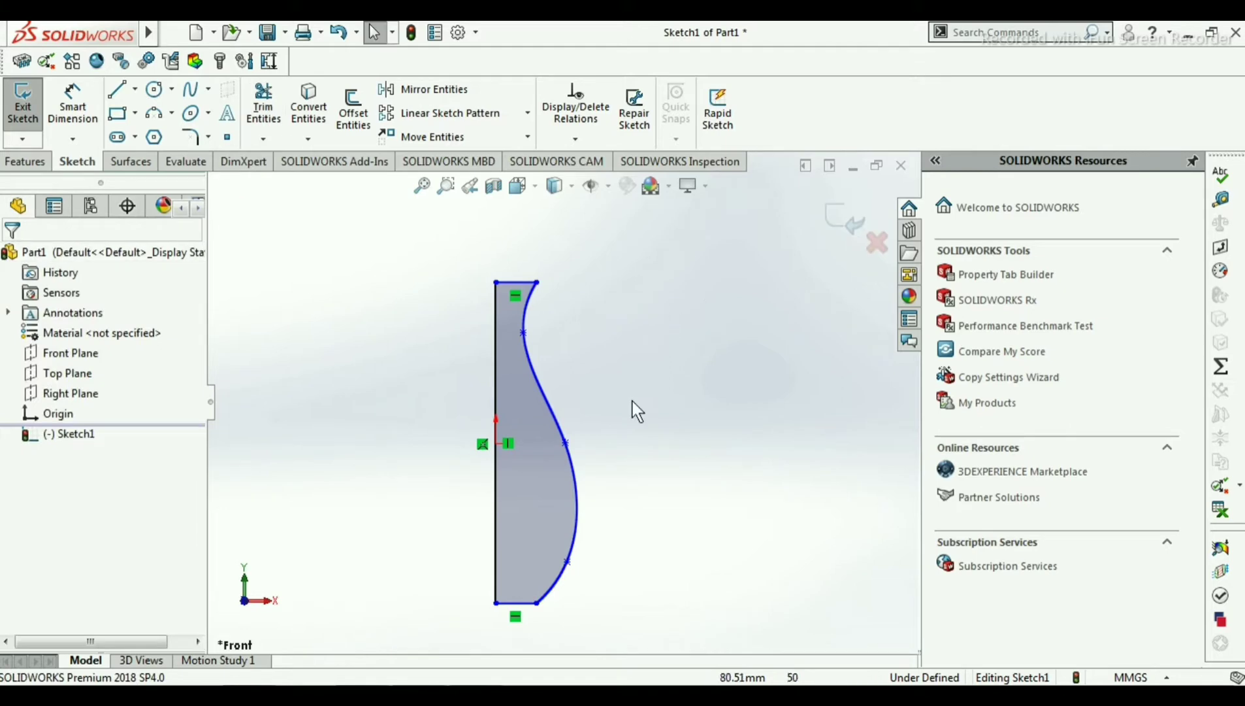
# - Revolve the closed profile 360 degrees about the vertical line to form the solid vase
pyautogui.click(20, 163)
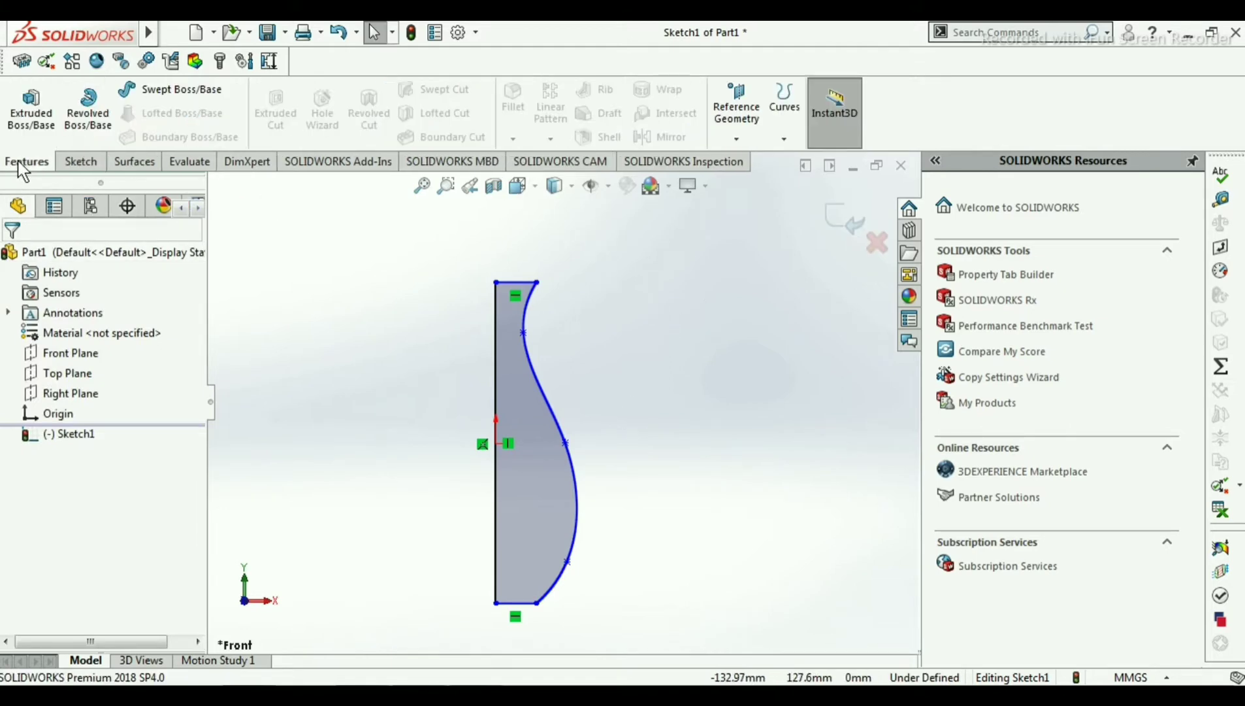
pyautogui.click(90, 118)
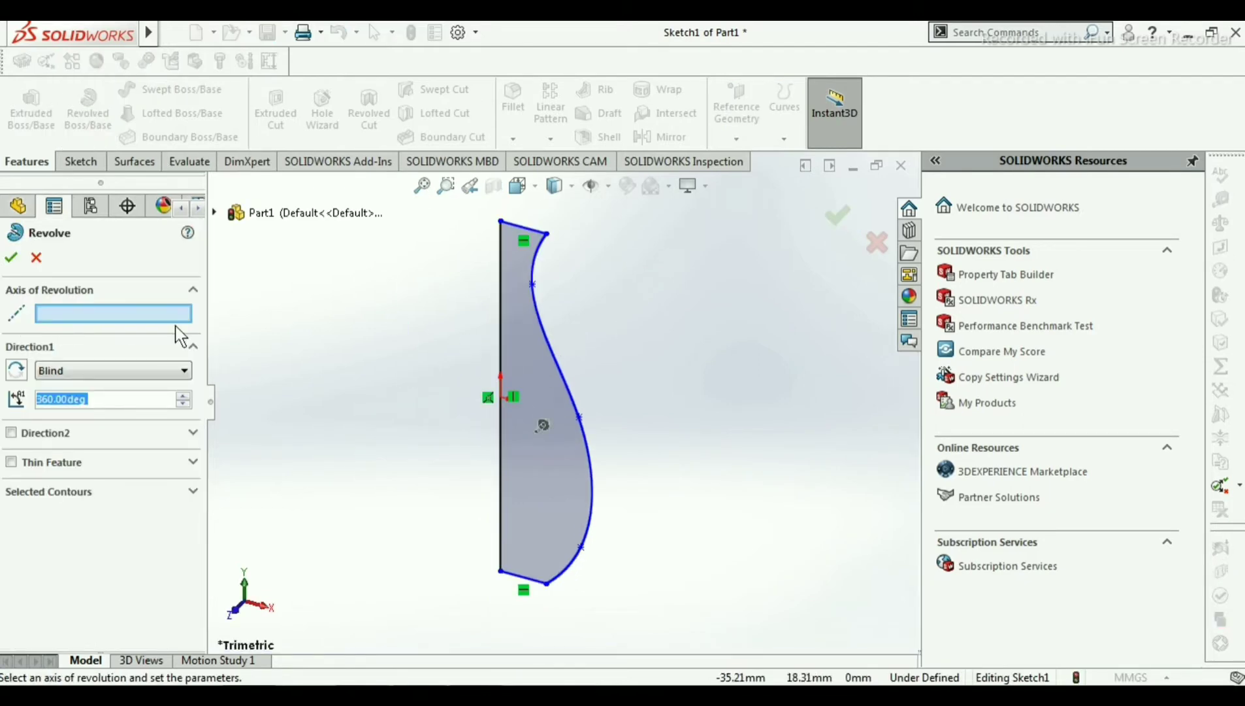
pyautogui.click(502, 310)
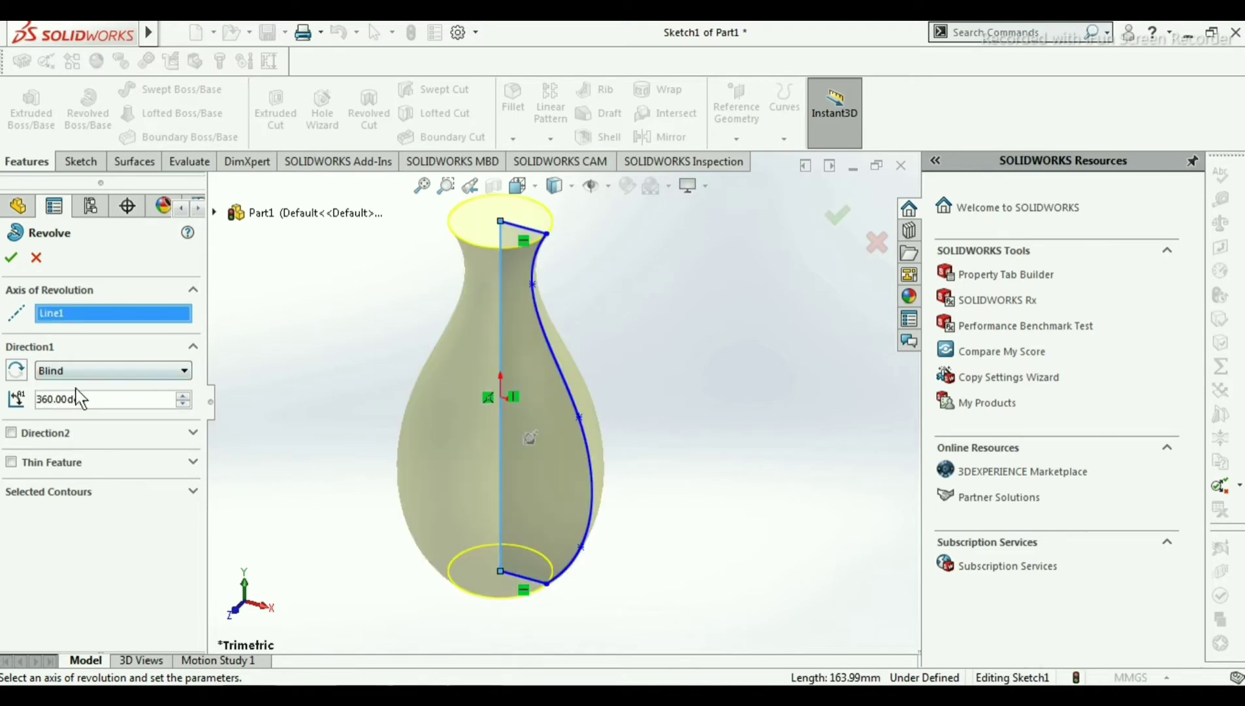
pyautogui.click(12, 258)
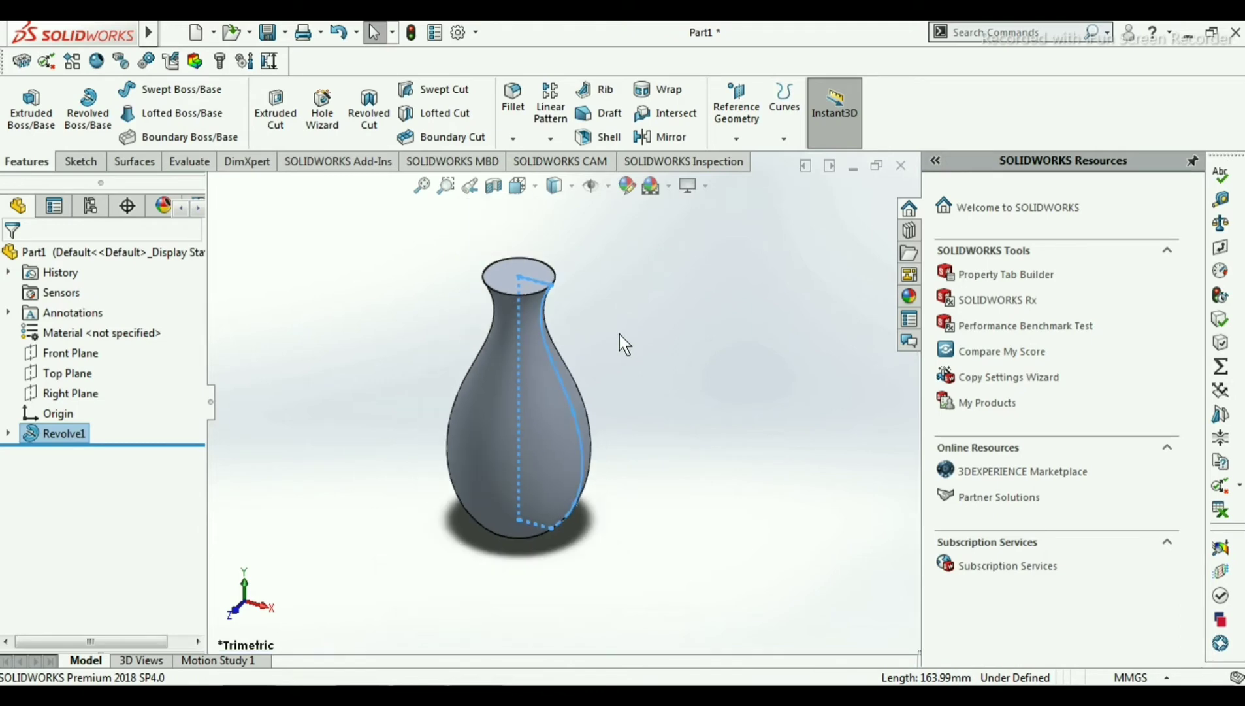
# - Shell the vase with a 1.50 mm wall thickness, removing the flat face at the top of the neck
pyautogui.scroll(-1, 552, 320)
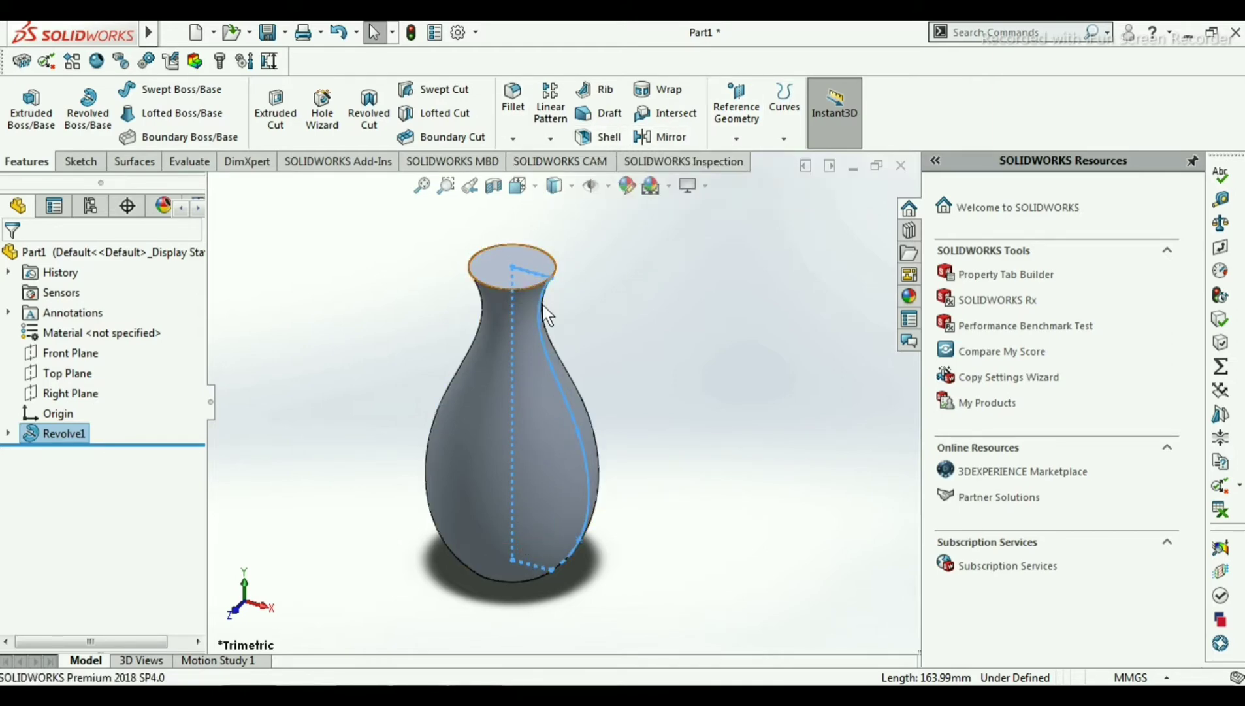
pyautogui.click(604, 137)
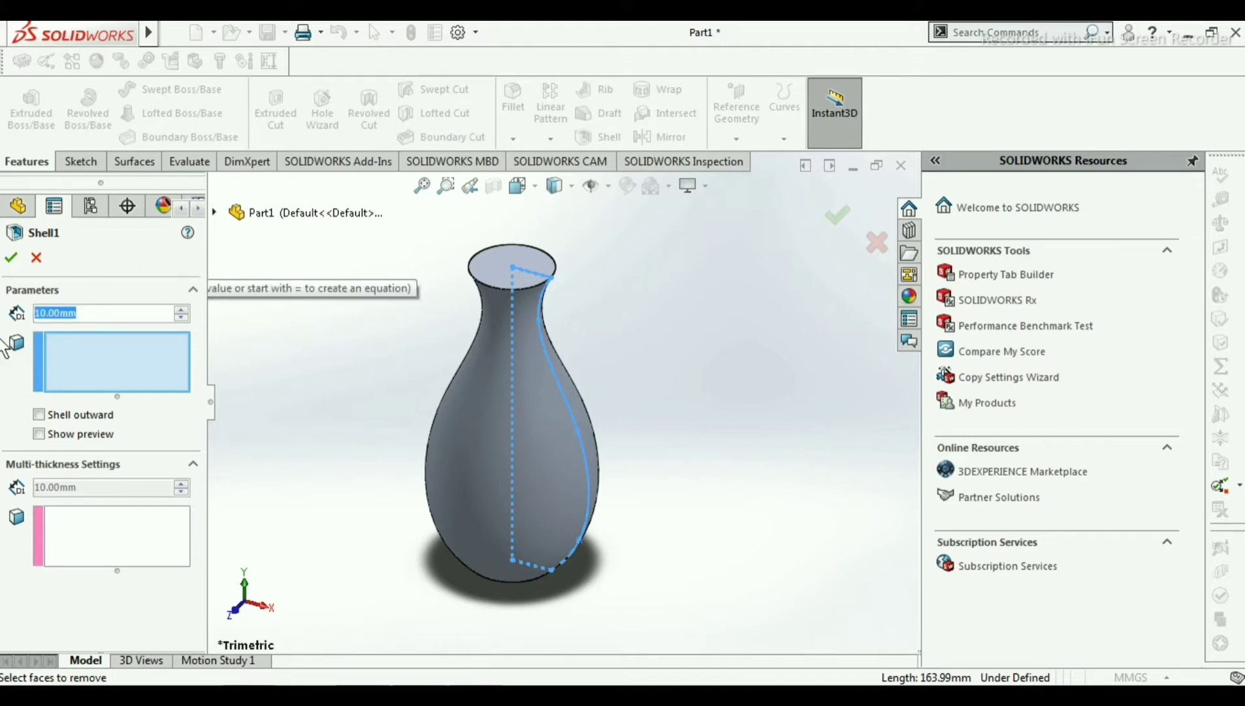
pyautogui.write('1.')
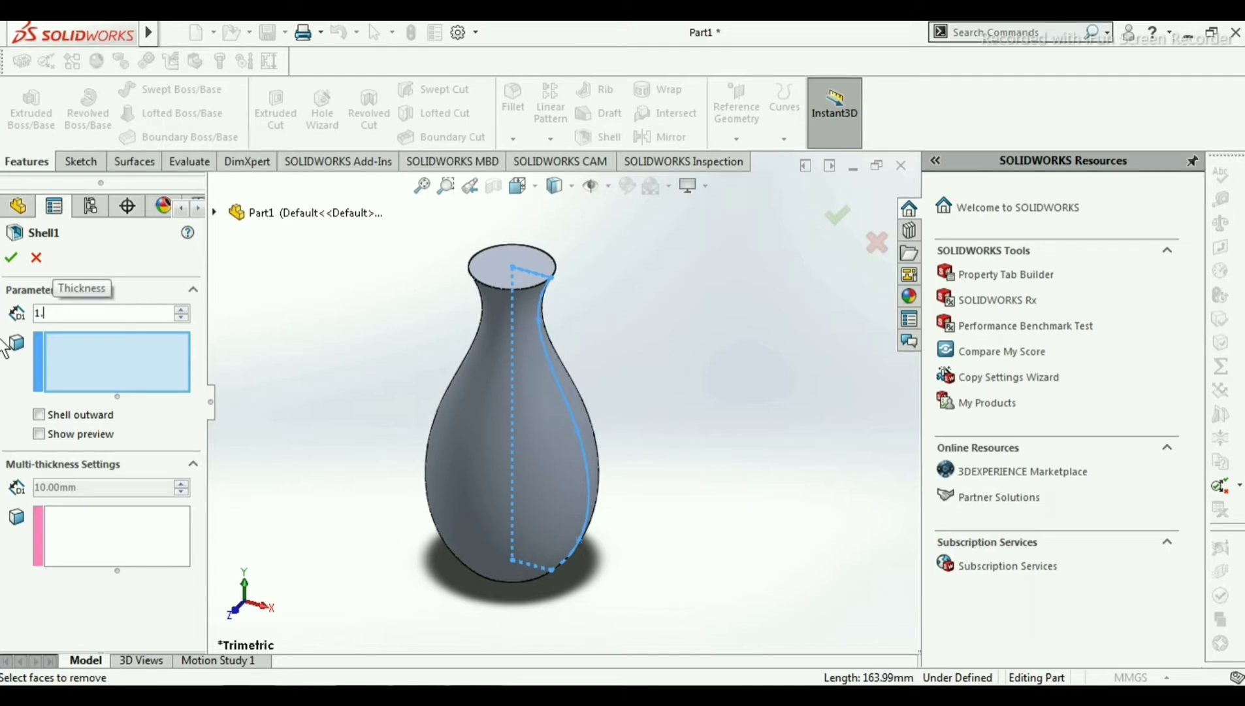
pyautogui.write('50')
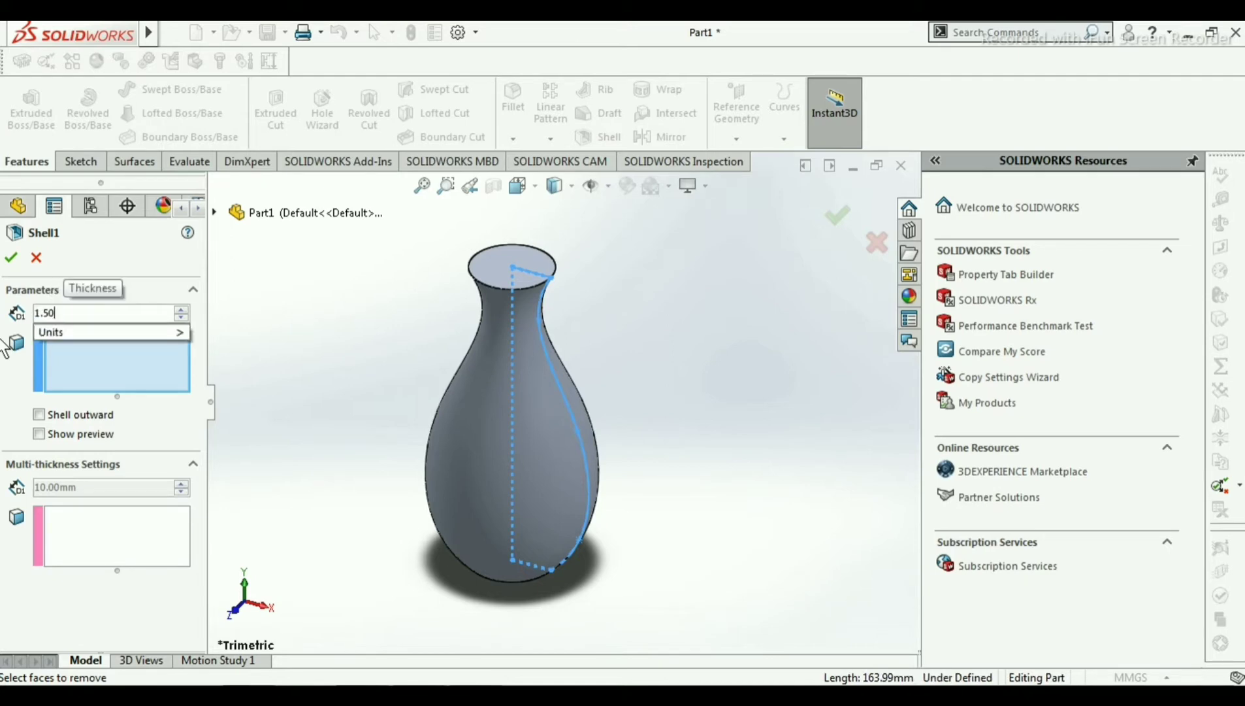
pyautogui.moveTo(175, 330)
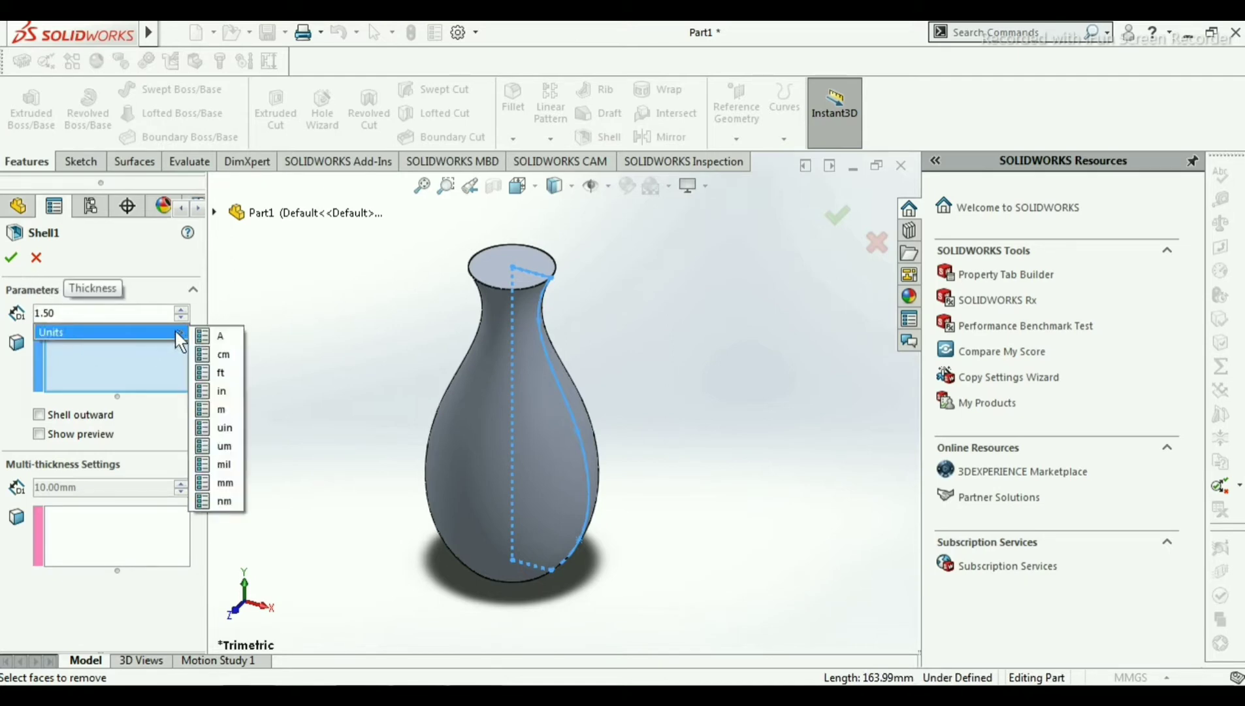
pyautogui.click(225, 464)
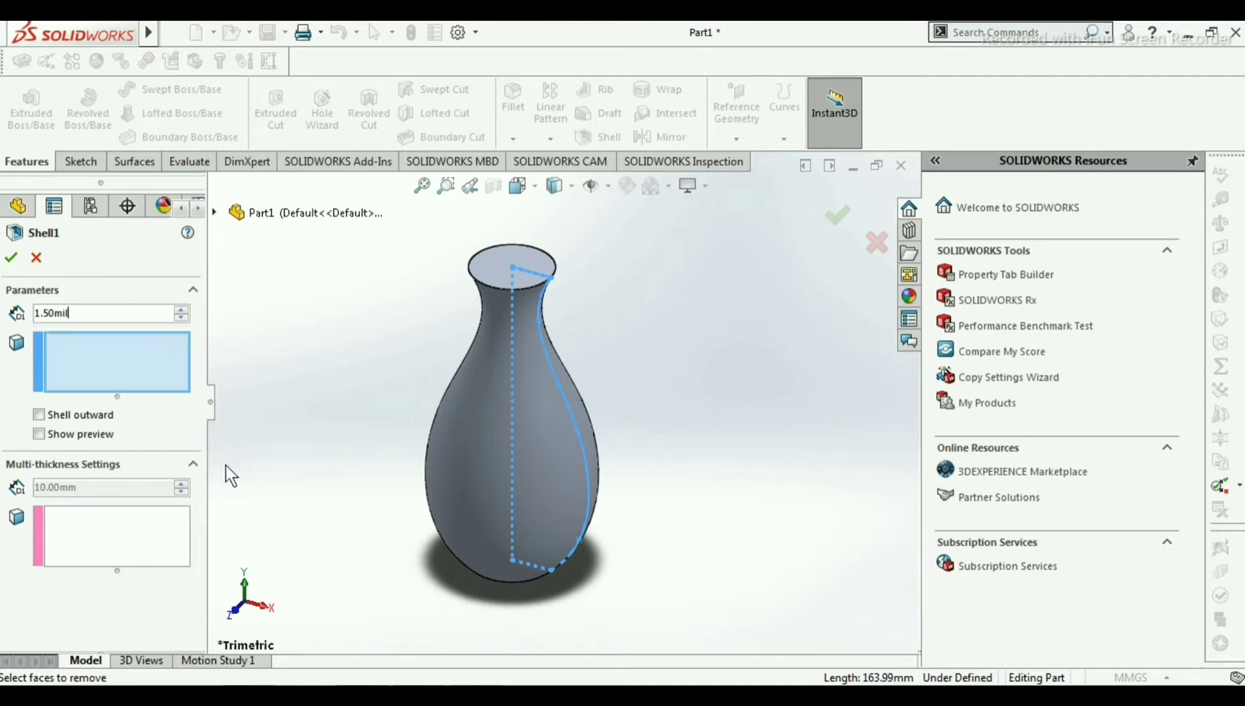
pyautogui.press('Return')
pyautogui.write('1.')
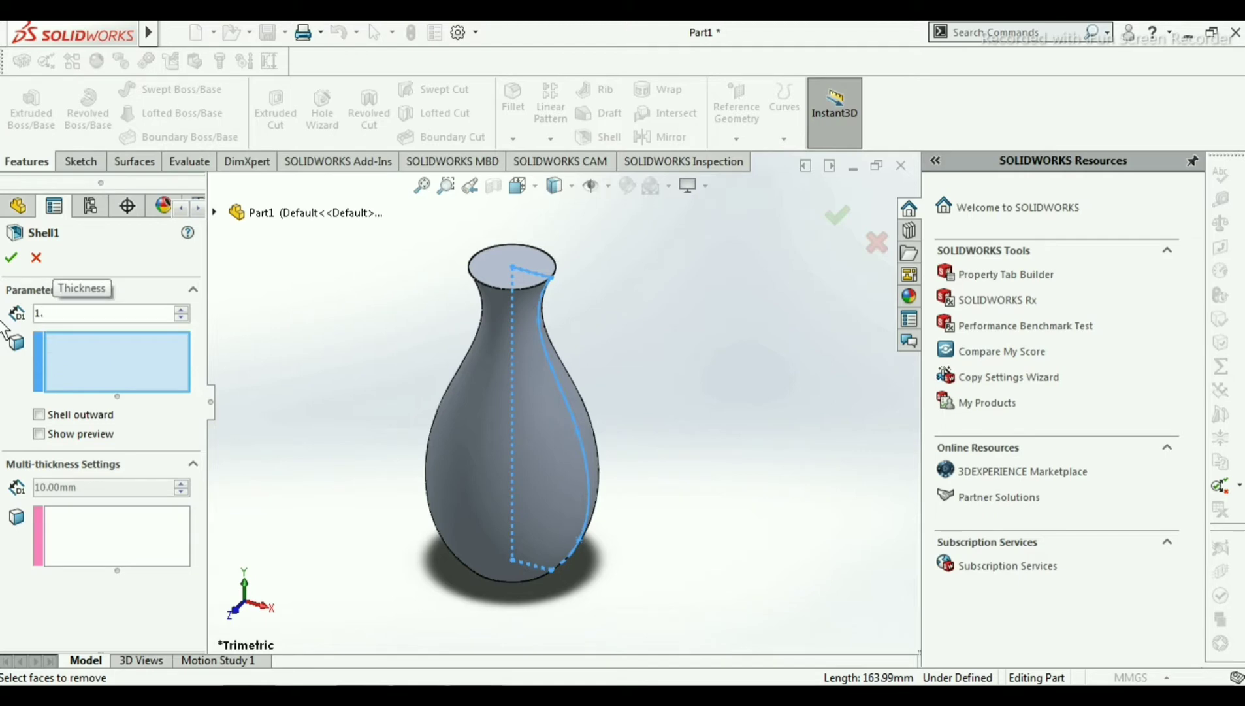
pyautogui.write('50')
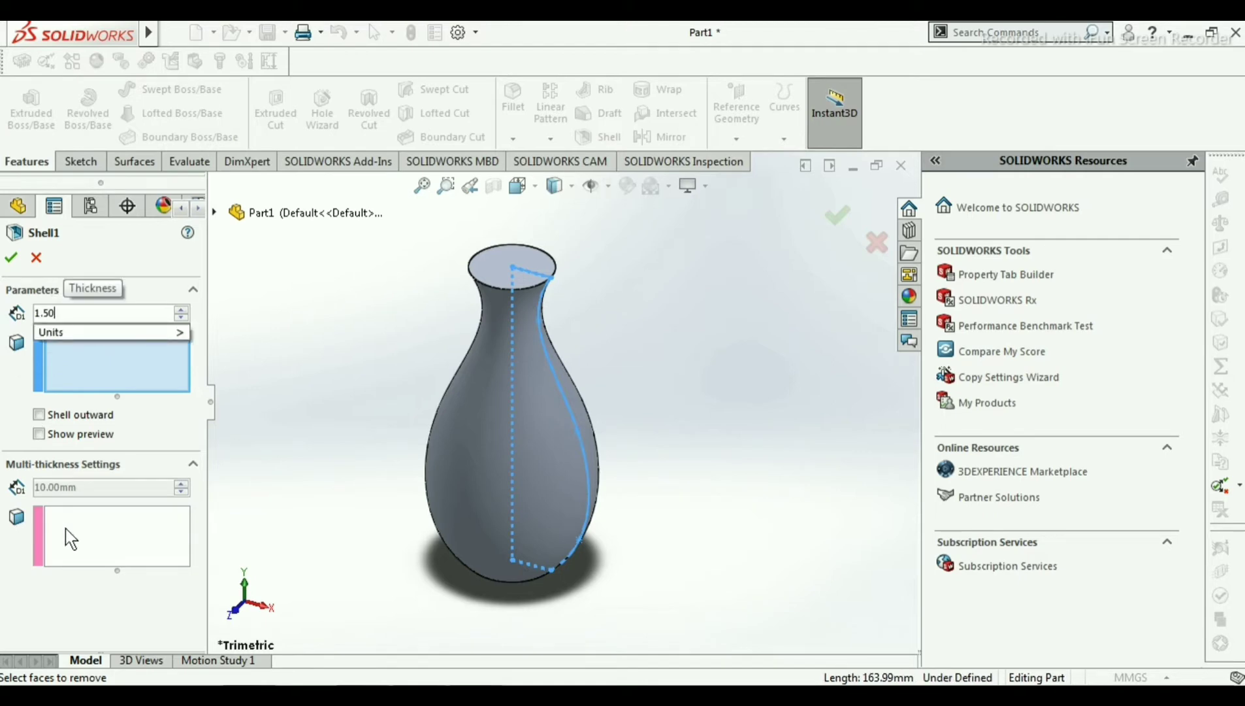
pyautogui.click(500, 270)
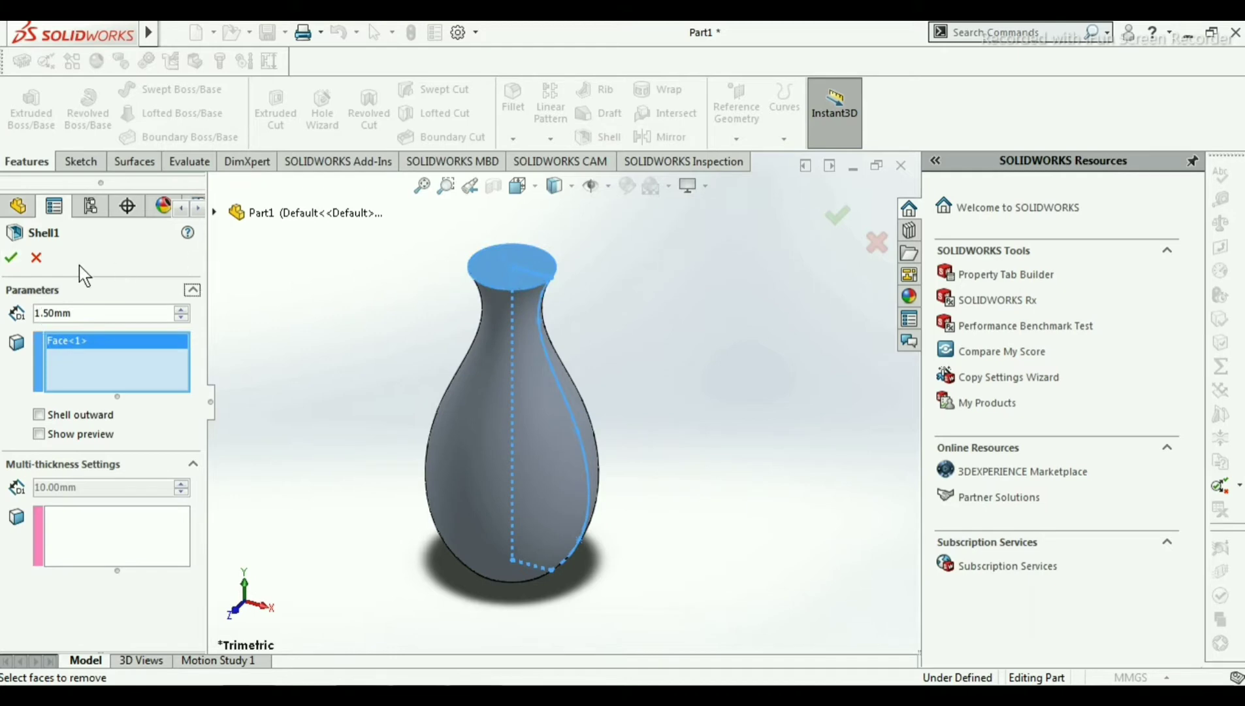
pyautogui.click(12, 258)
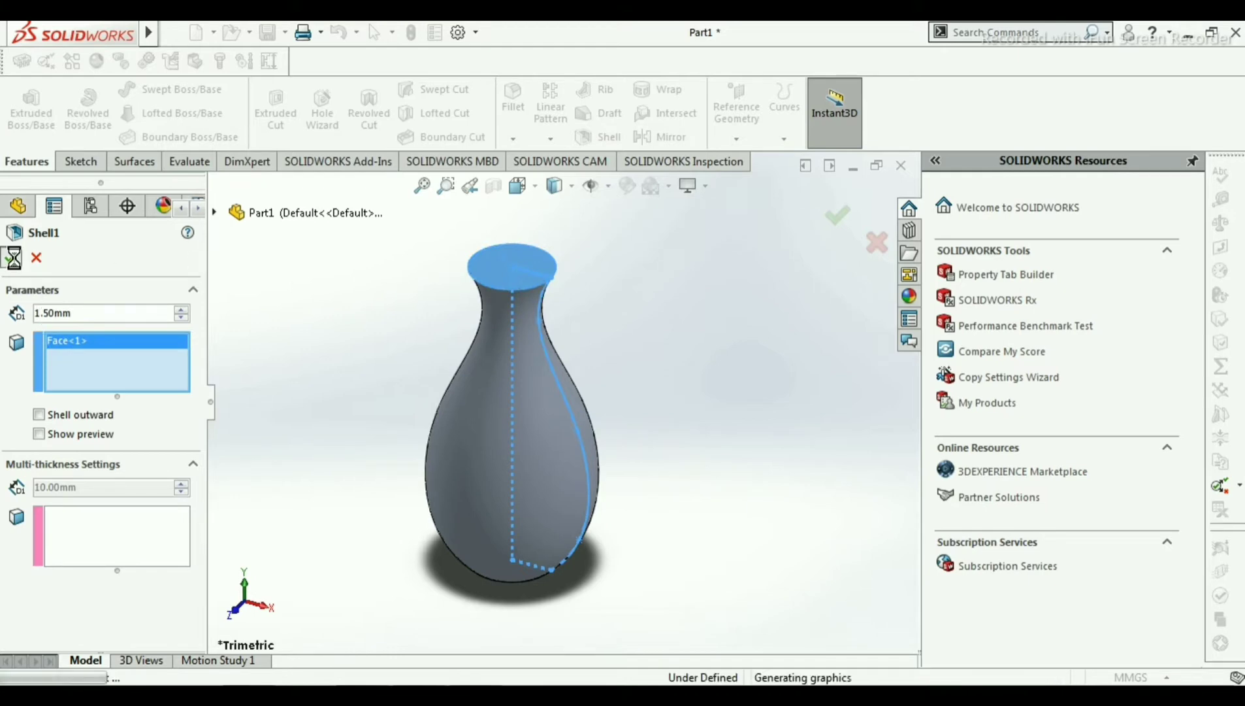
# - Inspect the shelled vase from the side and from above, looking through its opening
pyautogui.scroll(-2, 534, 237)
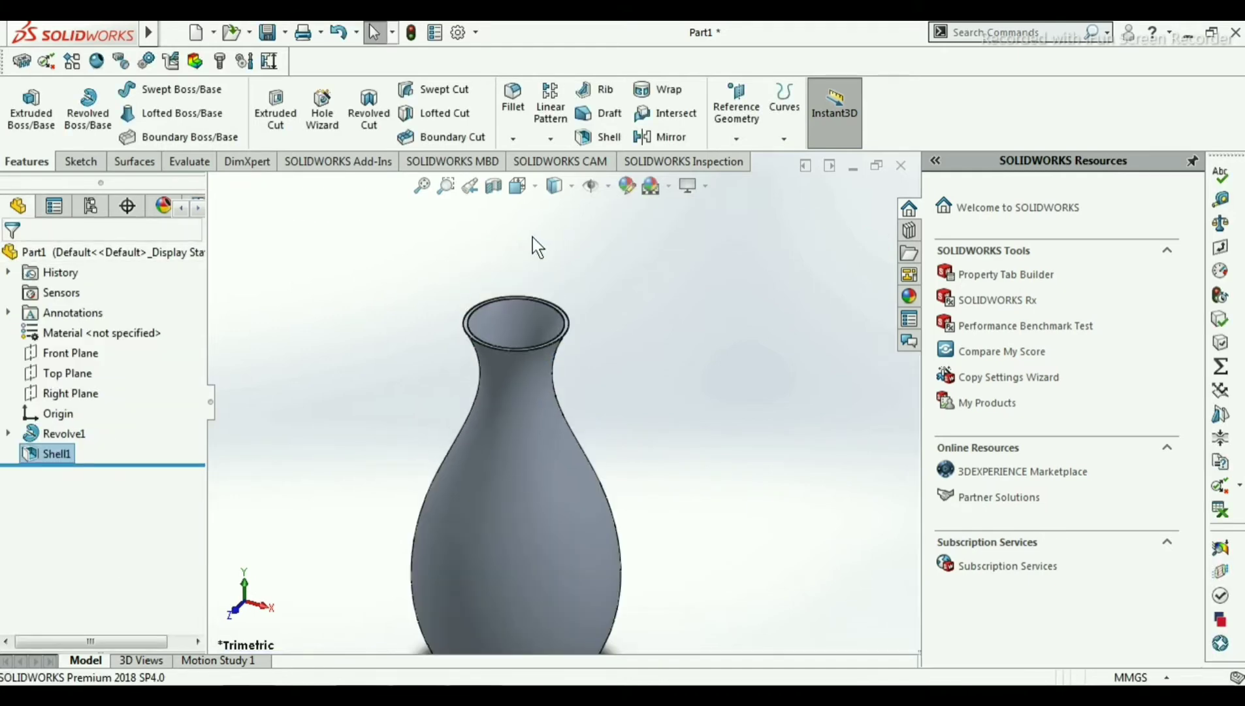
pyautogui.scroll(3, 534, 237)
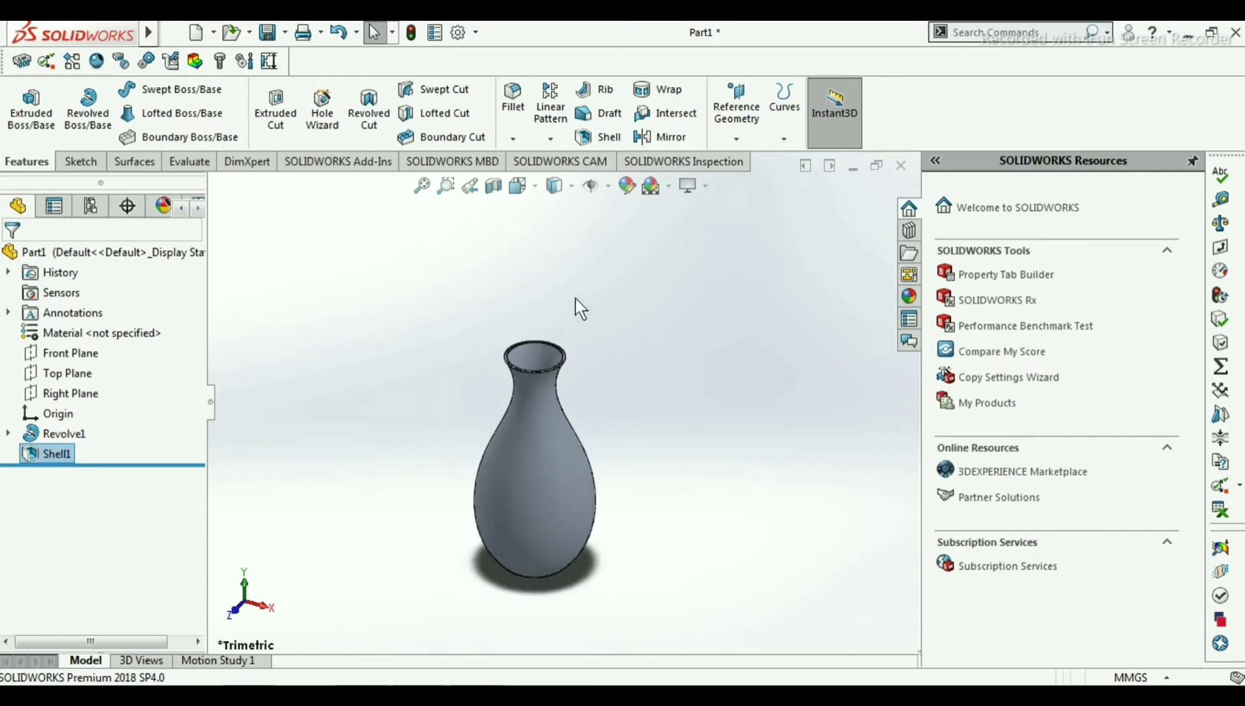
pyautogui.moveTo(576, 298); pyautogui.dragTo(503, 461, button='middle')
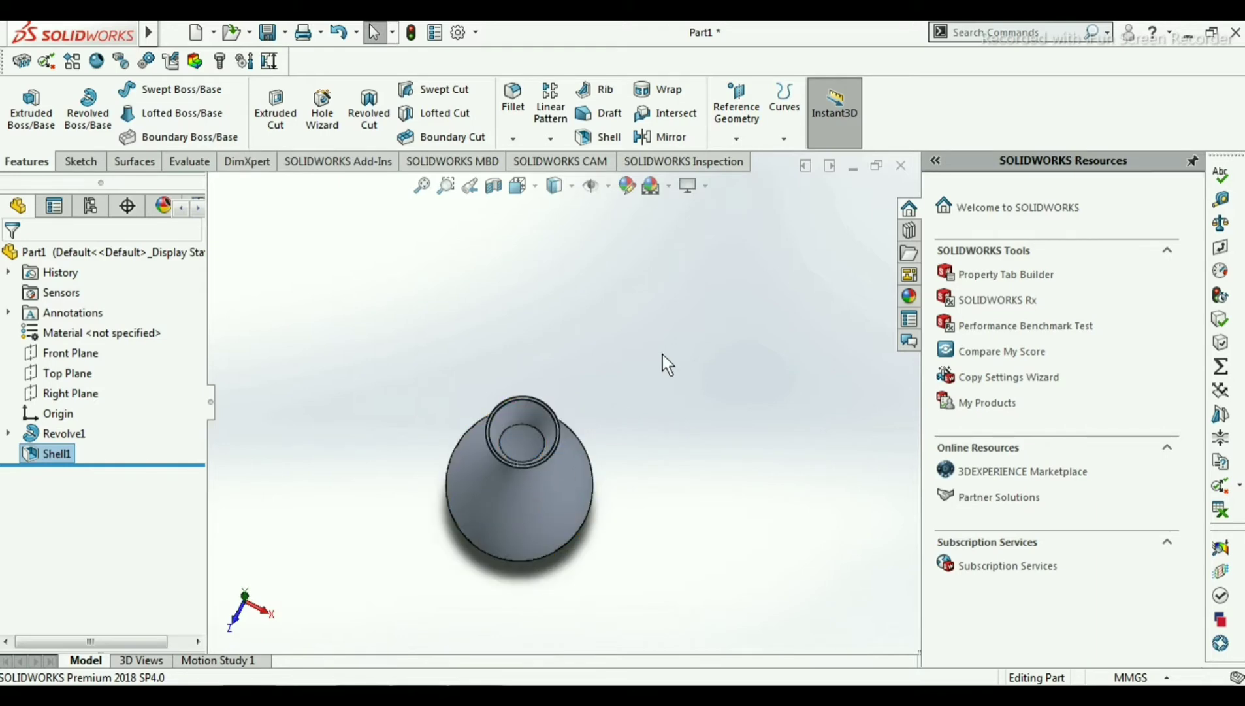
pyautogui.moveTo(587, 427); pyautogui.dragTo(583, 267, button='middle')
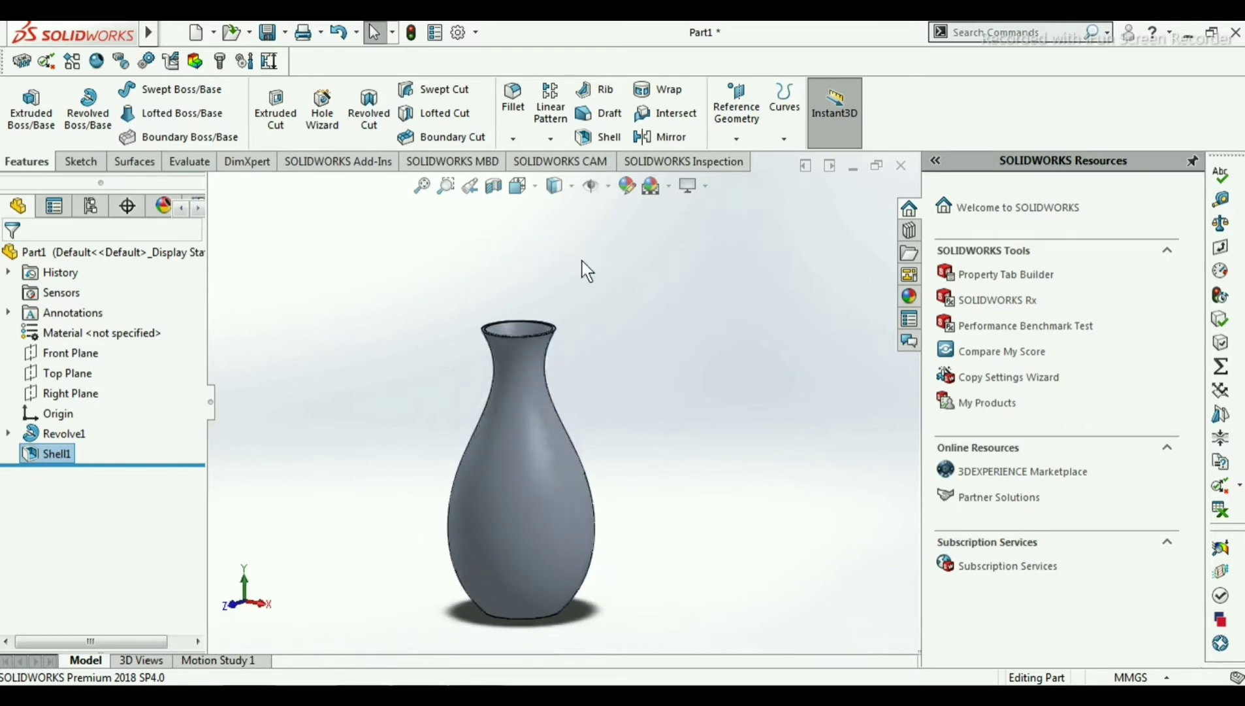
pyautogui.scroll(-1, 535, 493)
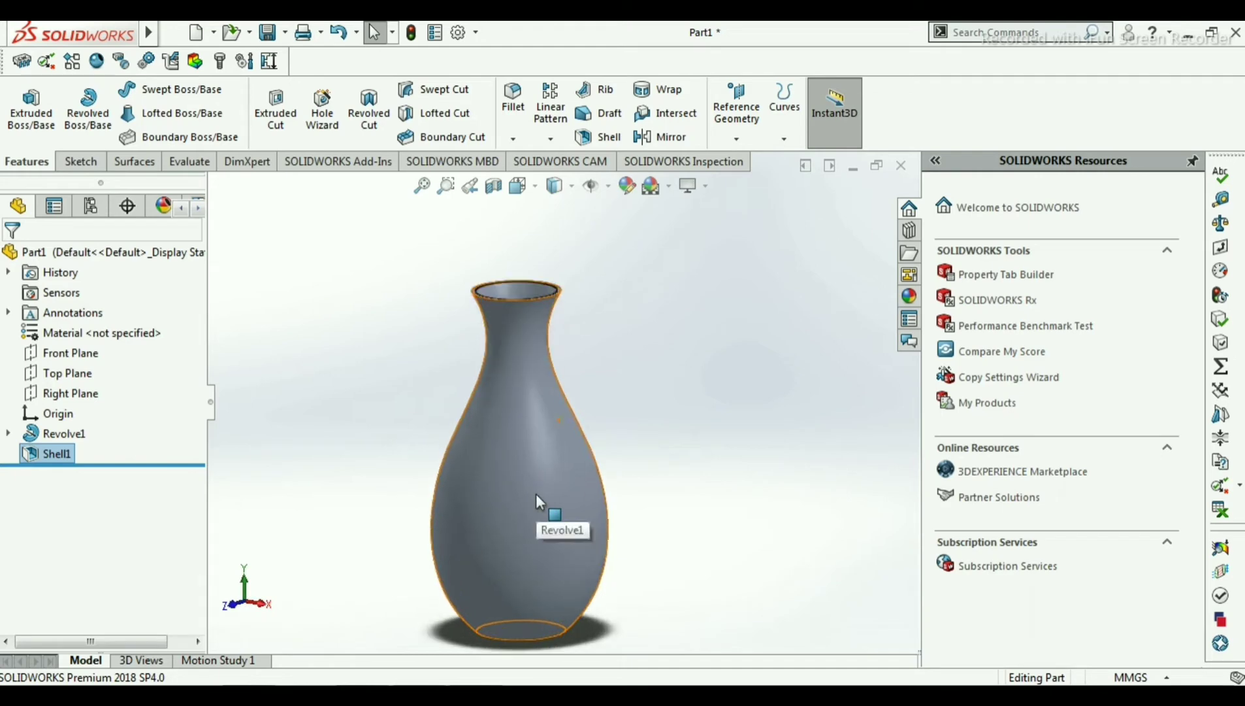
pyautogui.scroll(1, 536, 493)
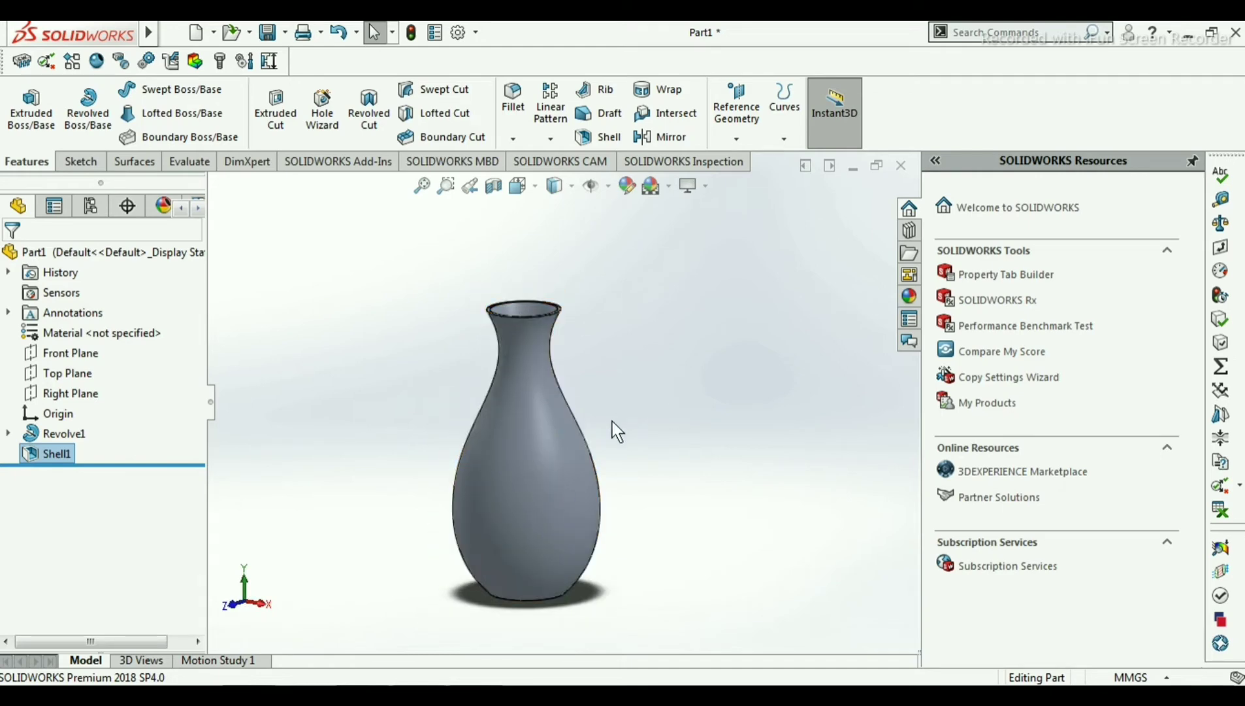
pyautogui.keyDown('ctrl'); pyautogui.moveTo(612, 432); pyautogui.dragTo(656, 370, button='middle'); pyautogui.keyUp('ctrl')
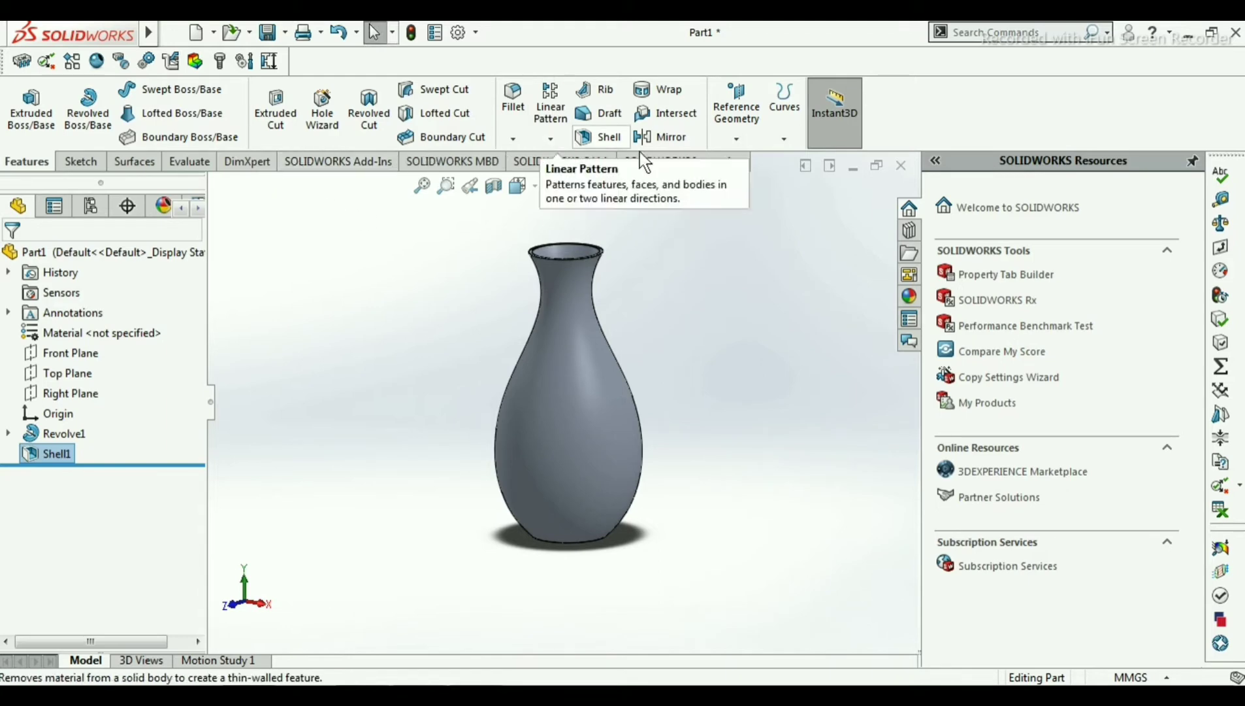
# - Add the Render Tools command set to the CommandManager and switch to it
pyautogui.rightClick(734, 158)
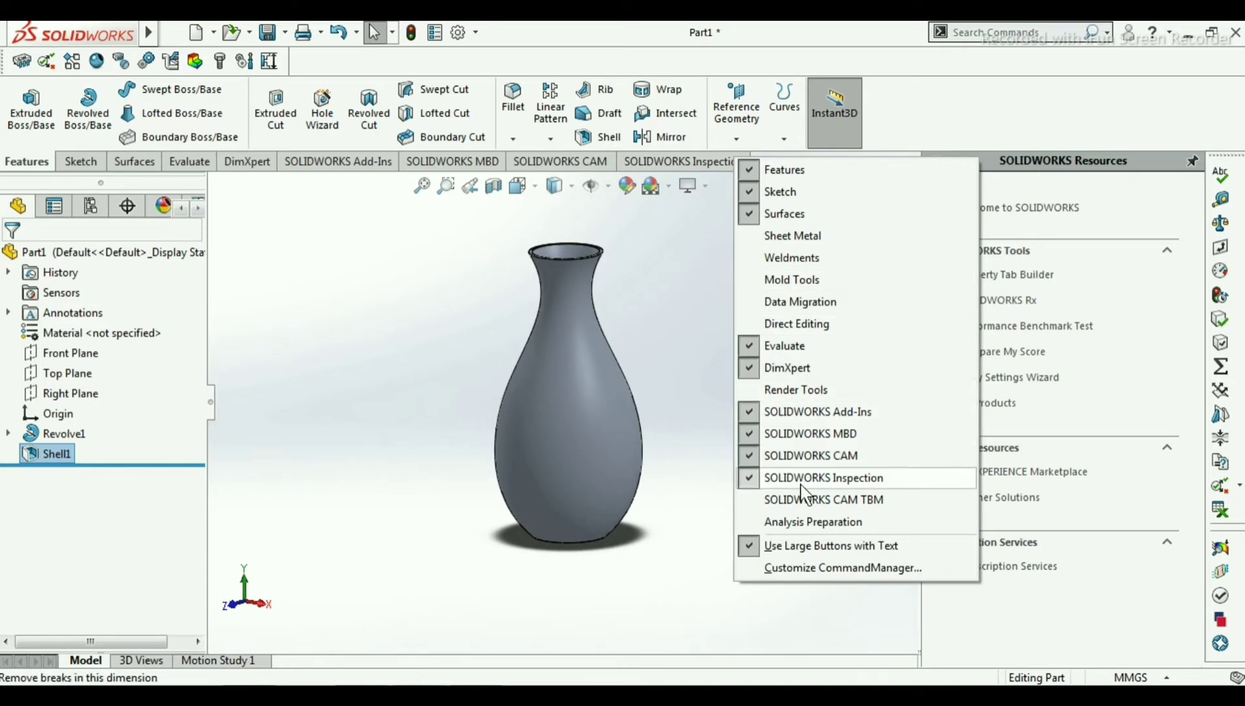
pyautogui.click(776, 389)
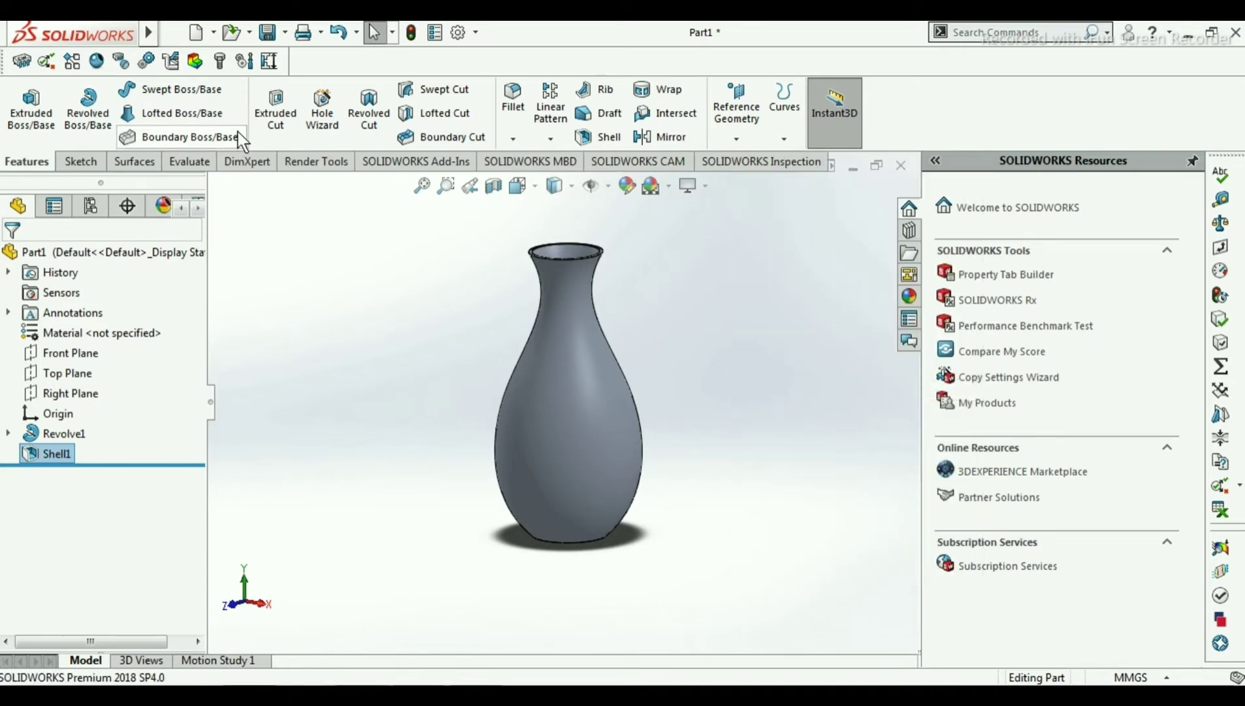
pyautogui.click(325, 163)
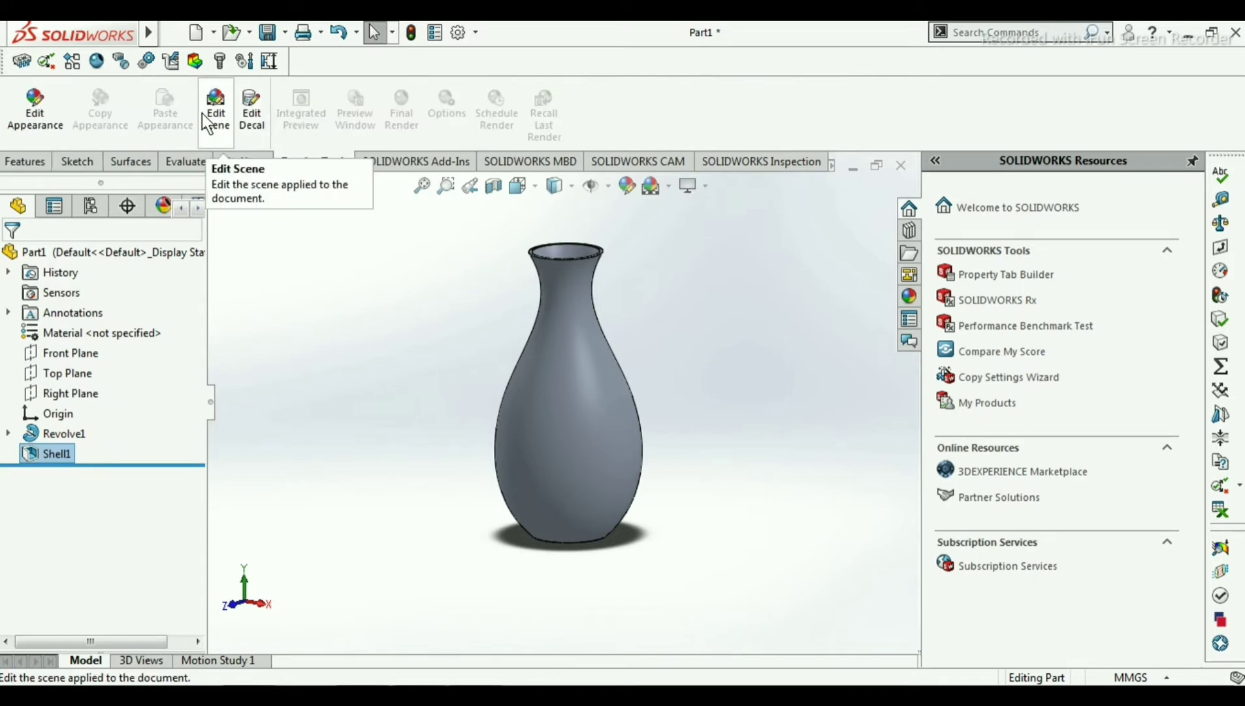
# - Edit the shell feature's appearance and assign it clear glass from the Glass category
pyautogui.click(36, 105)
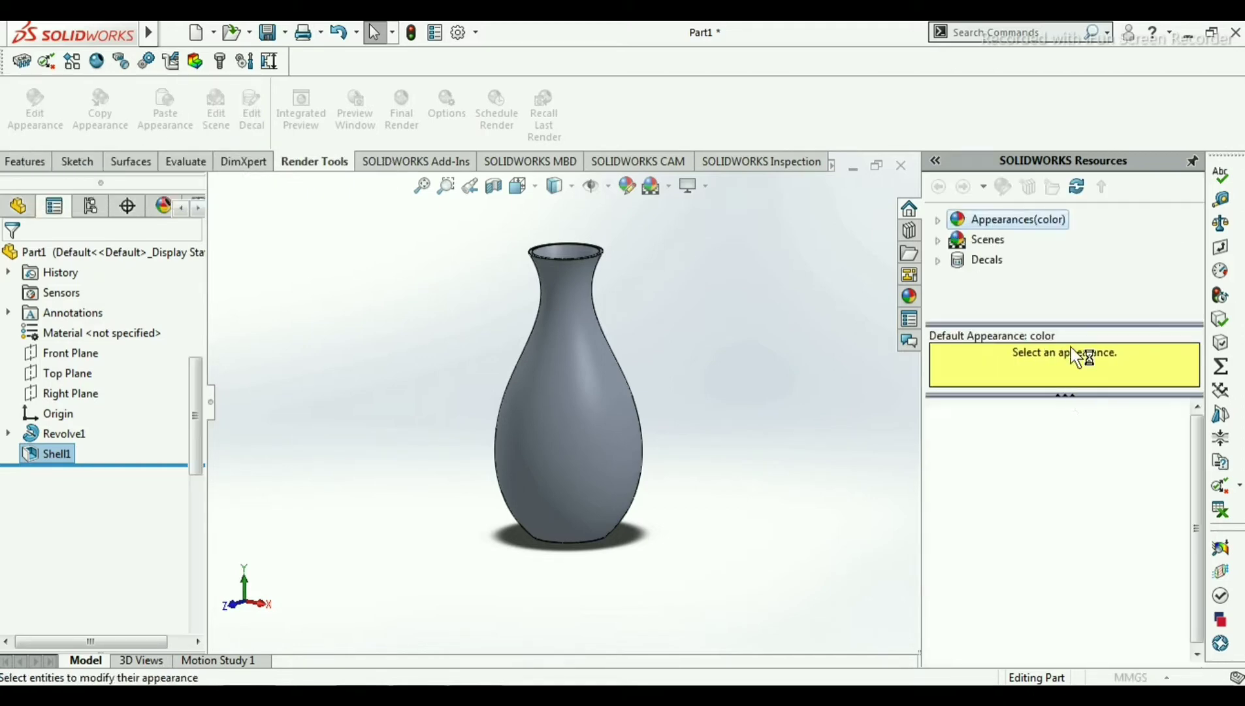
pyautogui.click(1023, 220)
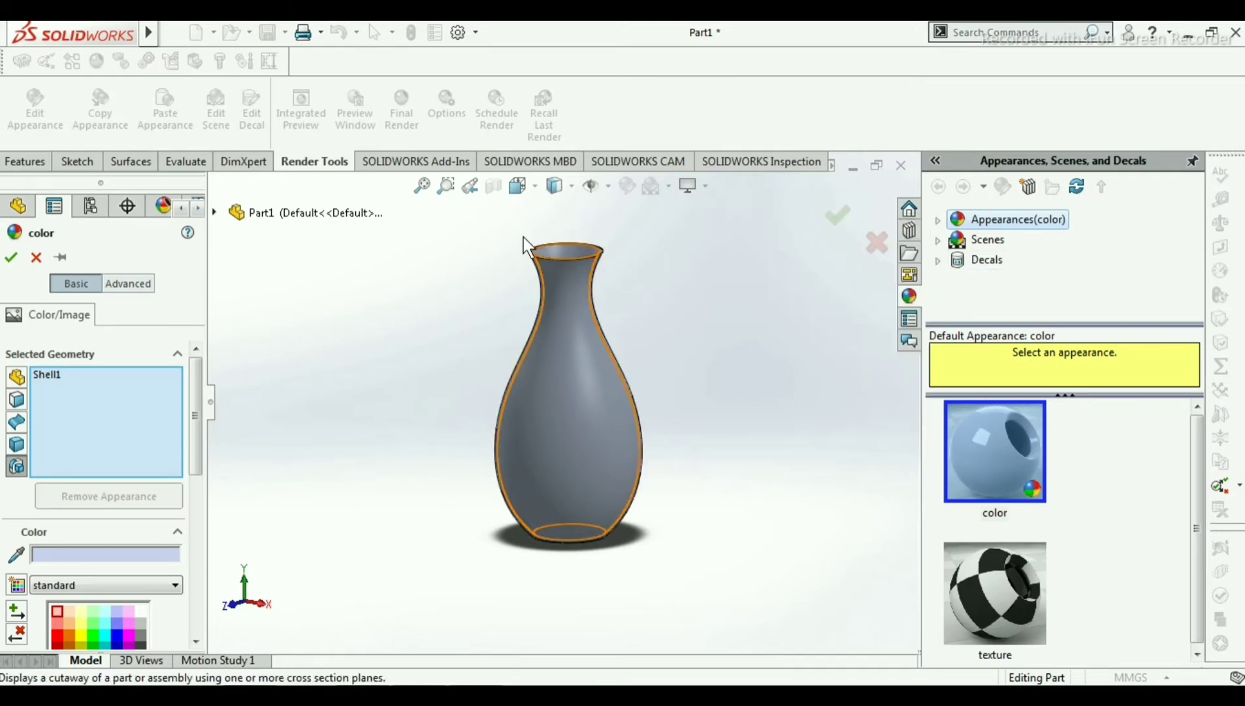
pyautogui.click(941, 222)
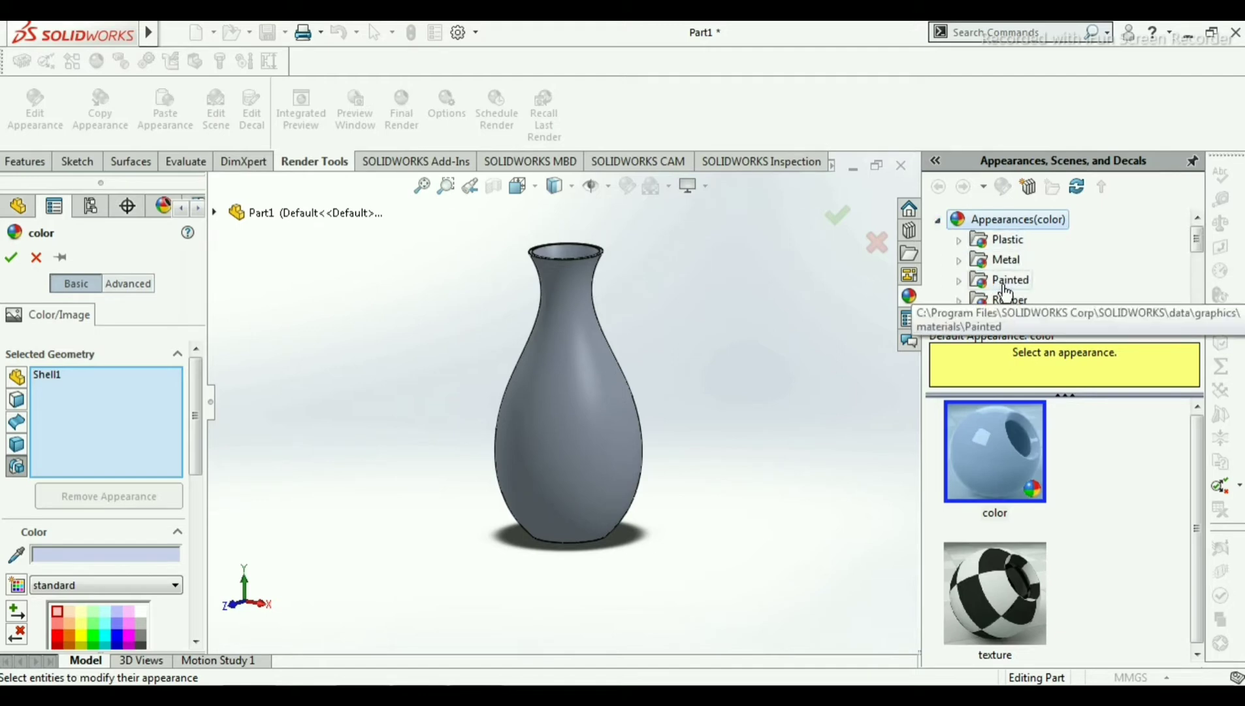
pyautogui.scroll(-1, 1005, 288)
pyautogui.click(987, 262)
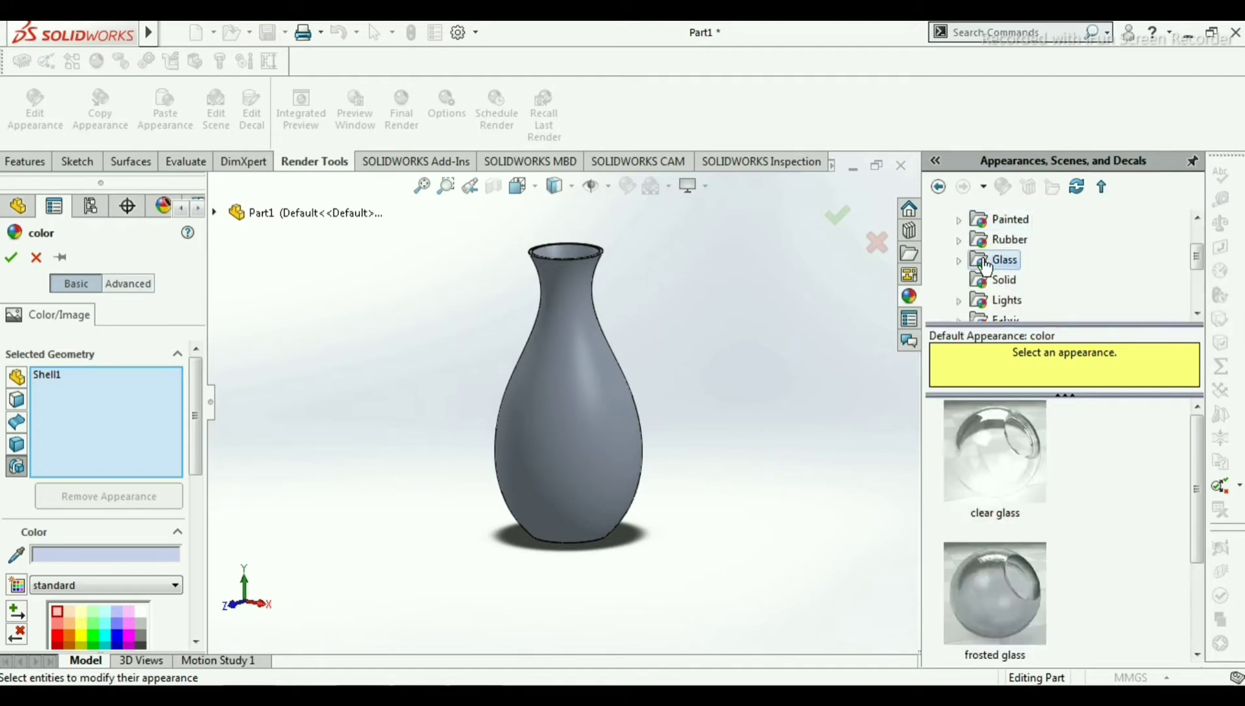
pyautogui.moveTo(1012, 448); pyautogui.dragTo(617, 405)
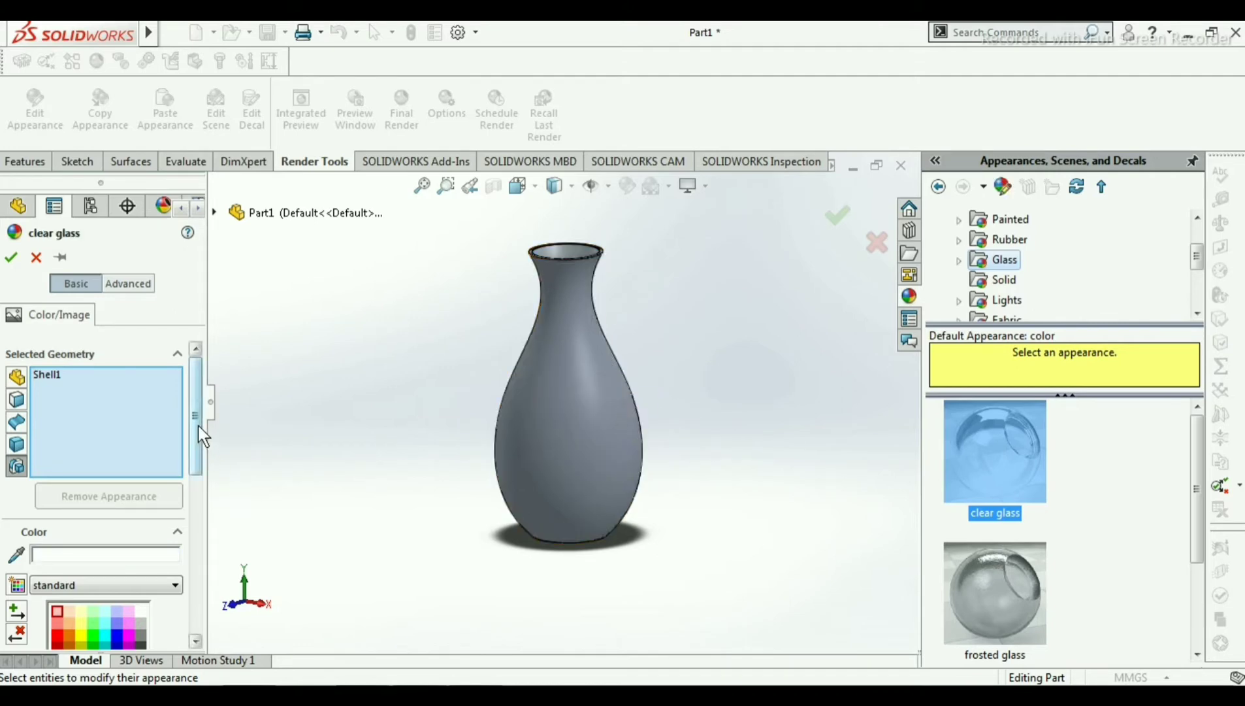
# - Tint the shell's clear glass appearance turquoise, at about RGB 23, 255, 237
pyautogui.moveTo(197, 426); pyautogui.dragTo(188, 475)
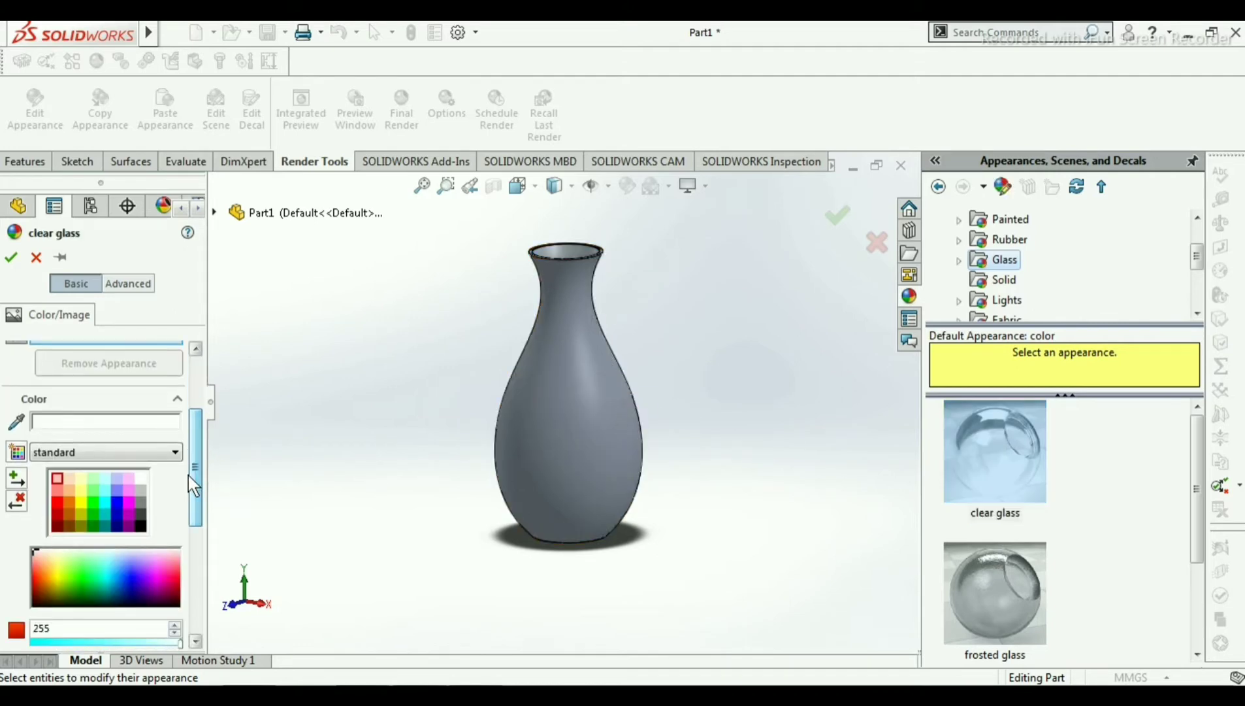
pyautogui.click(104, 491)
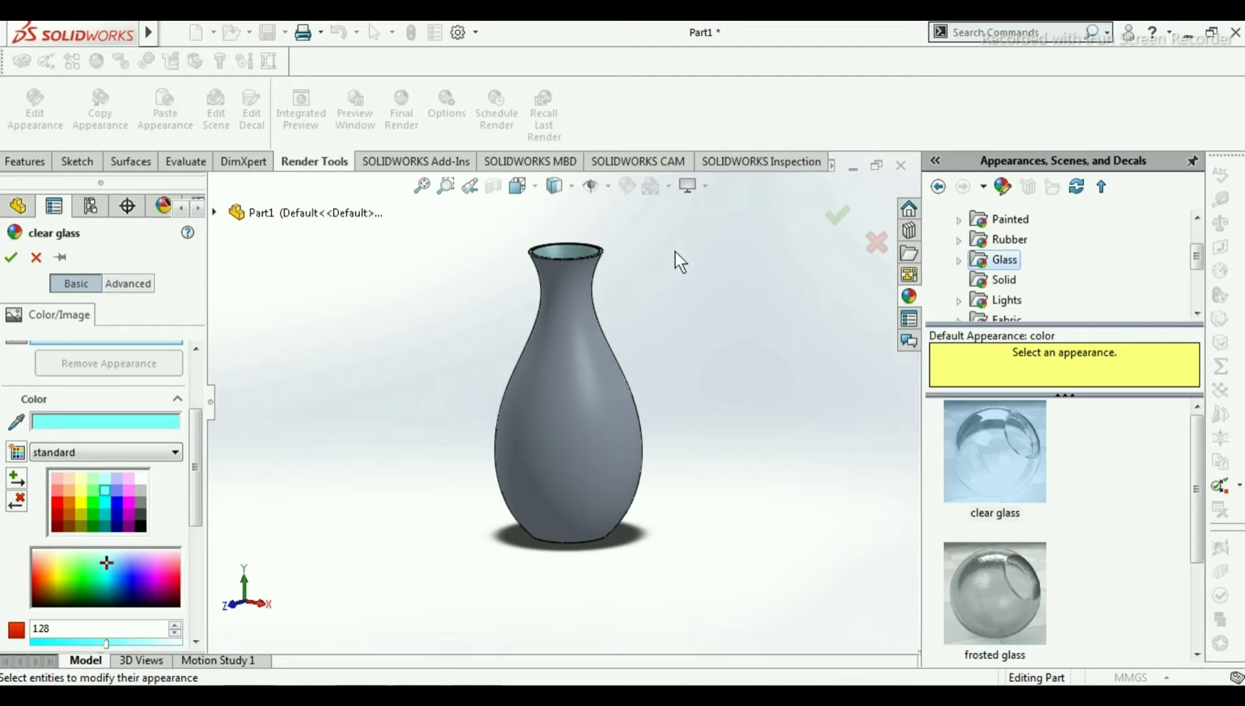
pyautogui.moveTo(679, 260); pyautogui.dragTo(682, 433, button='middle')
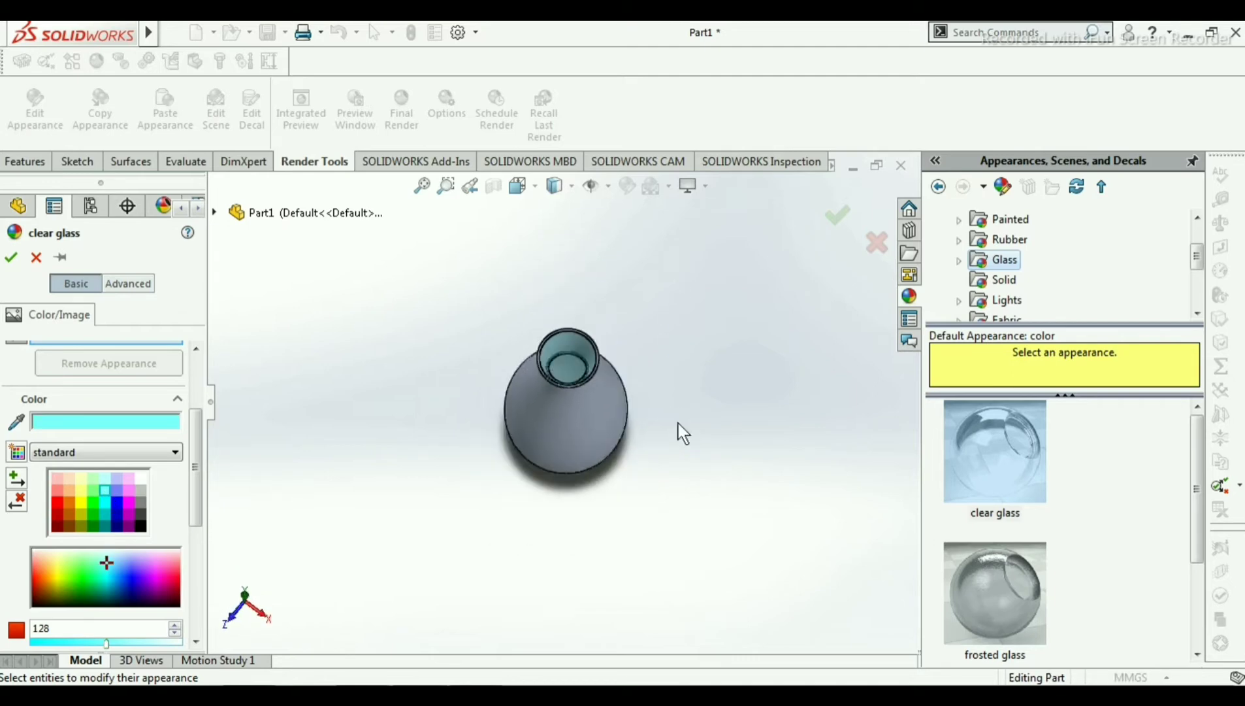
pyautogui.click(106, 570)
pyautogui.click(105, 573)
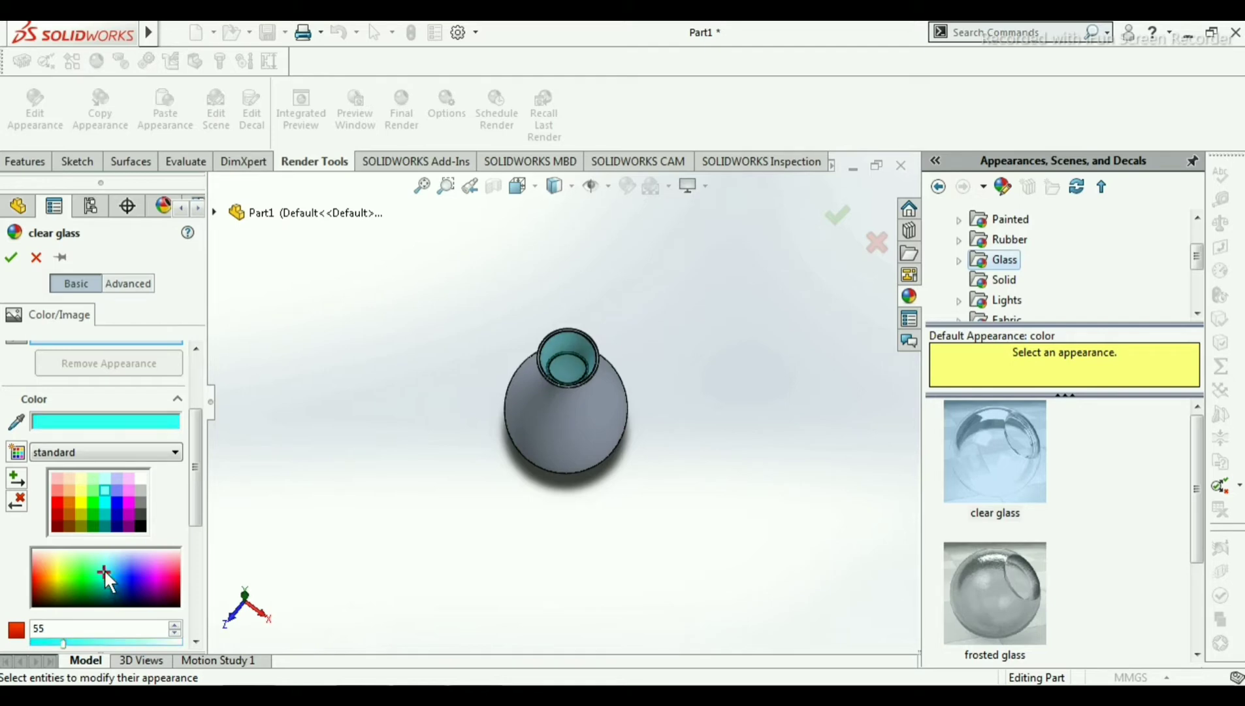
# - Switch the appearance's geometry selection type to part and accept the turquoise clear glass for the shell feature
pyautogui.moveTo(199, 473); pyautogui.dragTo(195, 422)
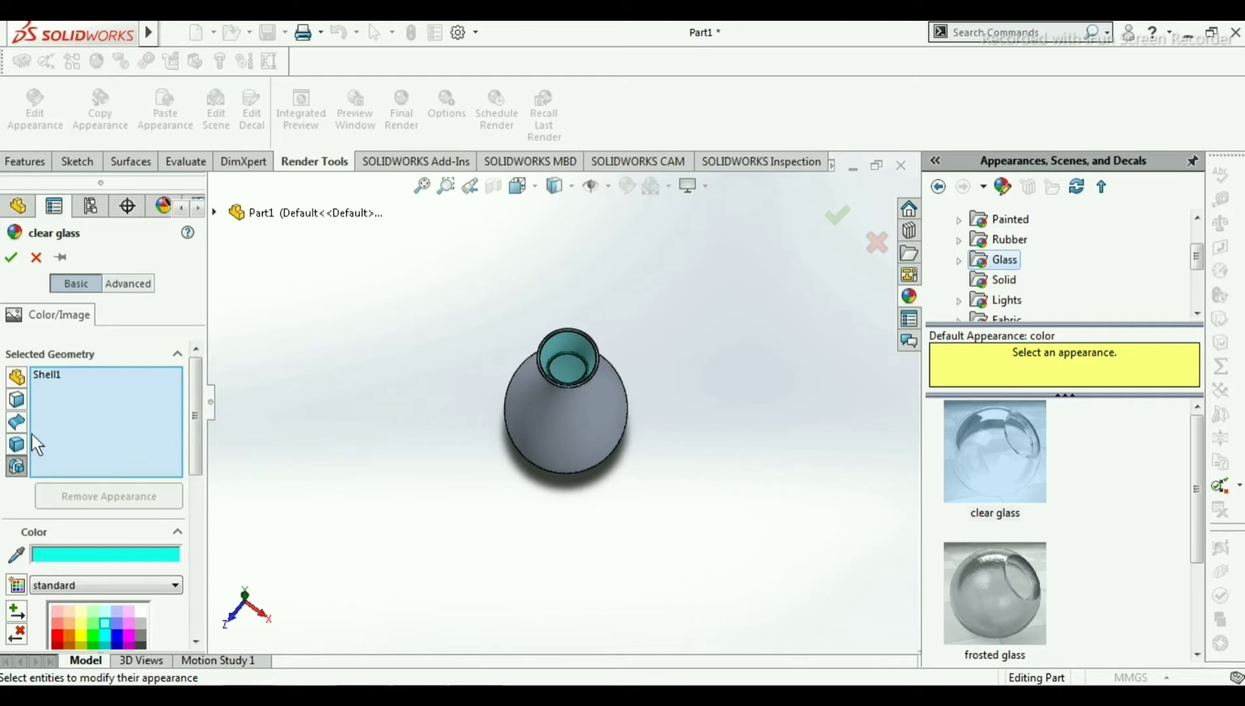
pyautogui.click(22, 400)
pyautogui.click(16, 376)
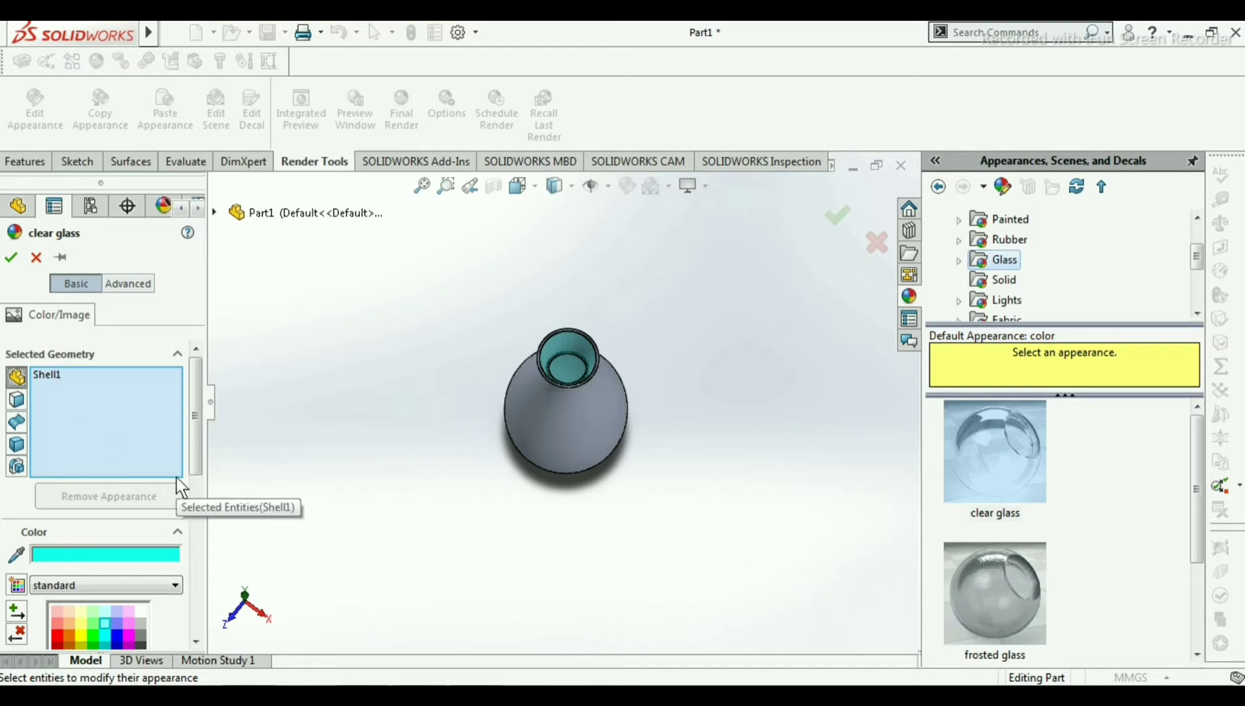
pyautogui.moveTo(191, 443); pyautogui.dragTo(195, 546)
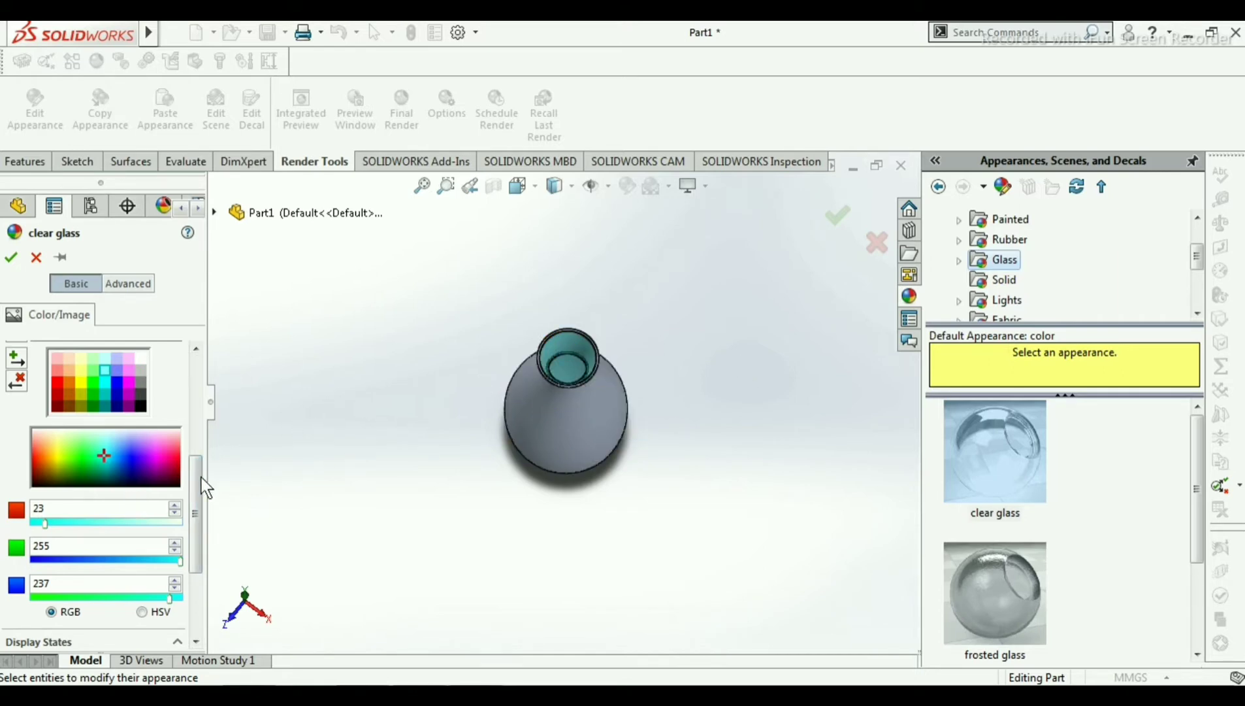
pyautogui.click(12, 260)
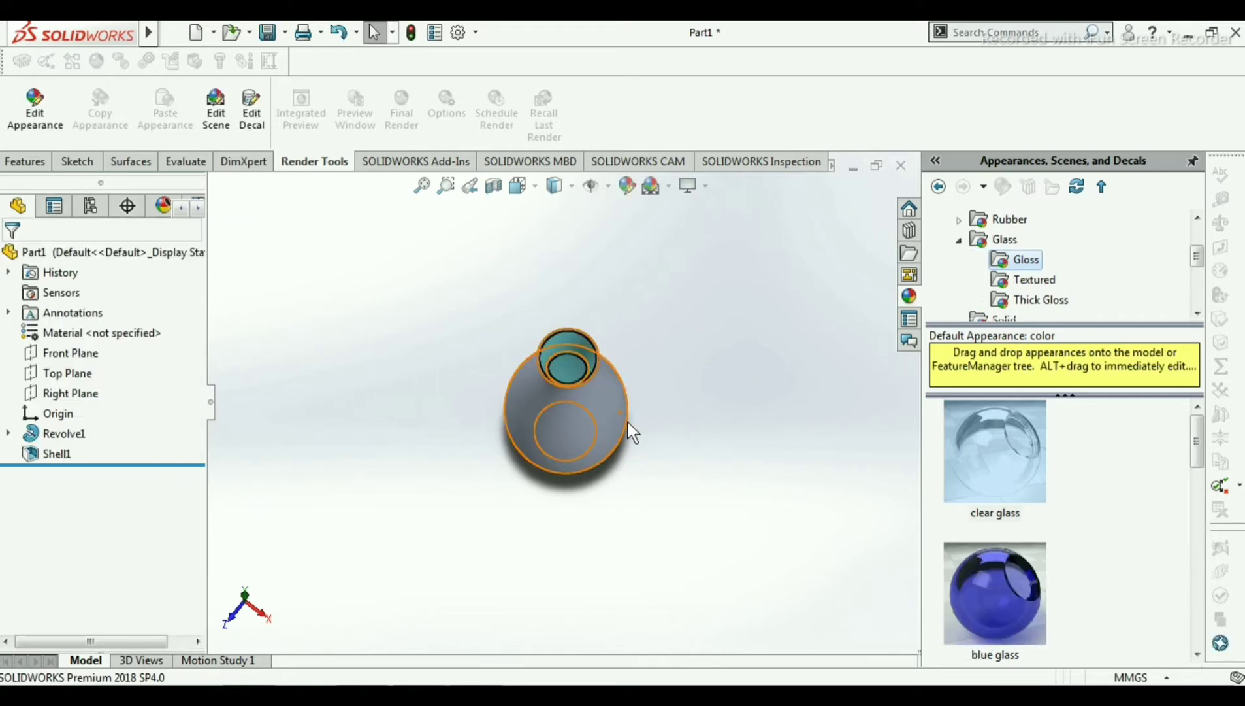
# - Apply the clear glass appearance from the Gloss glass category to the vase's entire body
pyautogui.moveTo(707, 332); pyautogui.dragTo(686, 302, button='middle')
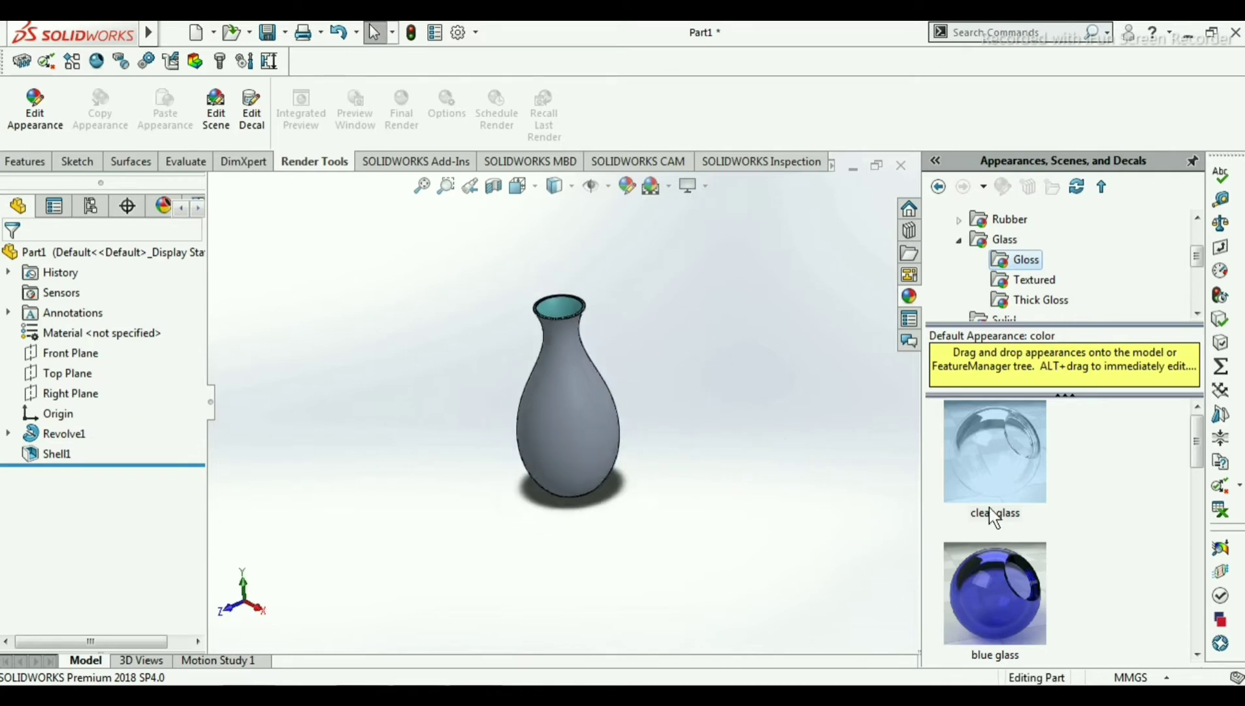
pyautogui.scroll(-1, 1049, 480)
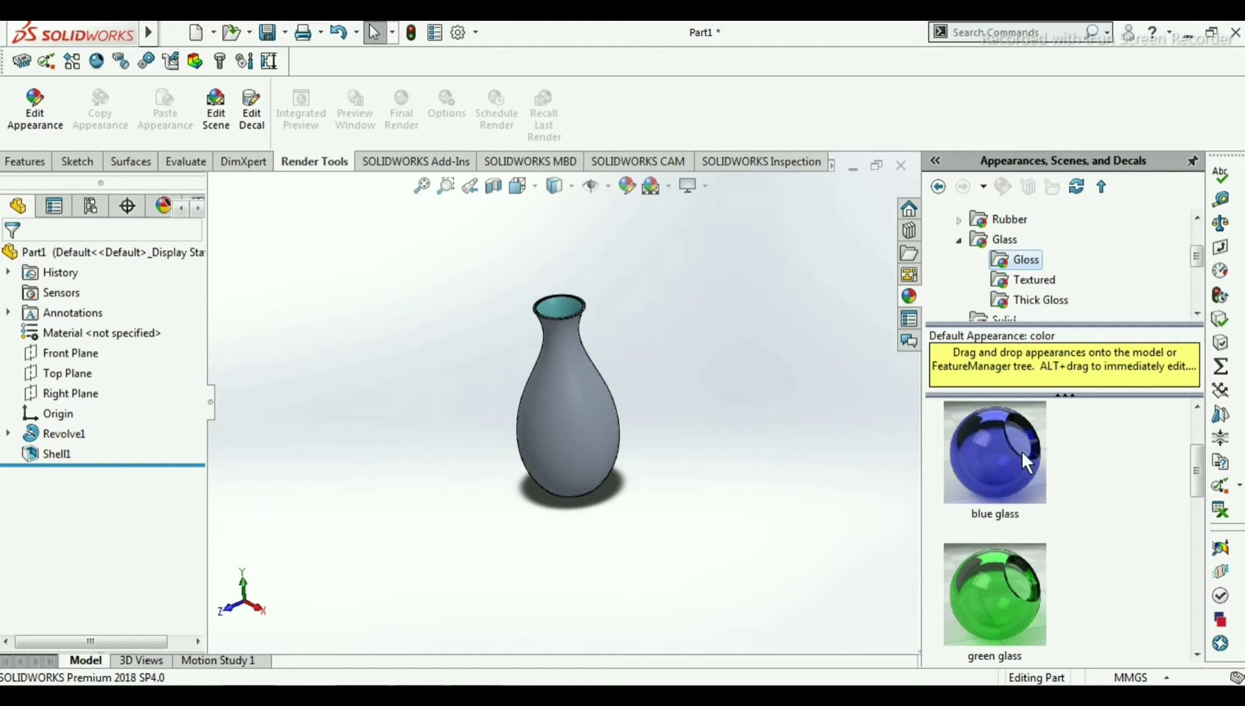
pyautogui.moveTo(1020, 449)
pyautogui.scroll(1, 1018, 466)
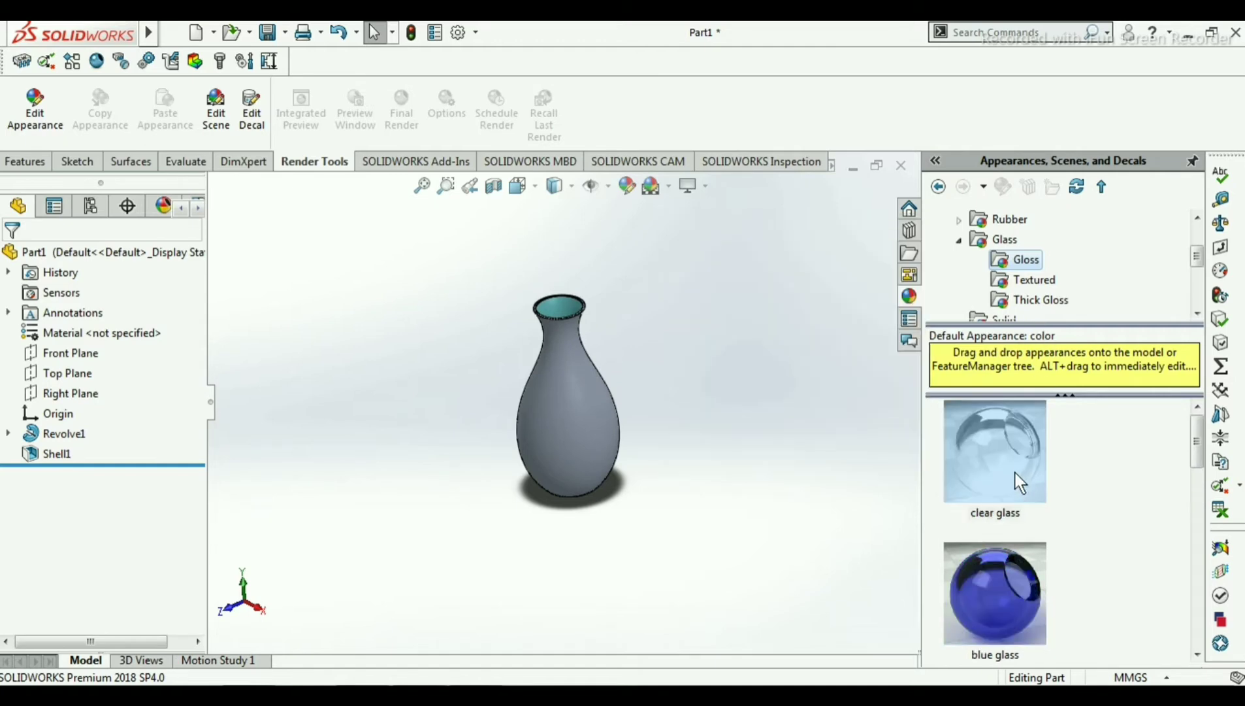
pyautogui.moveTo(1010, 457); pyautogui.dragTo(586, 443)
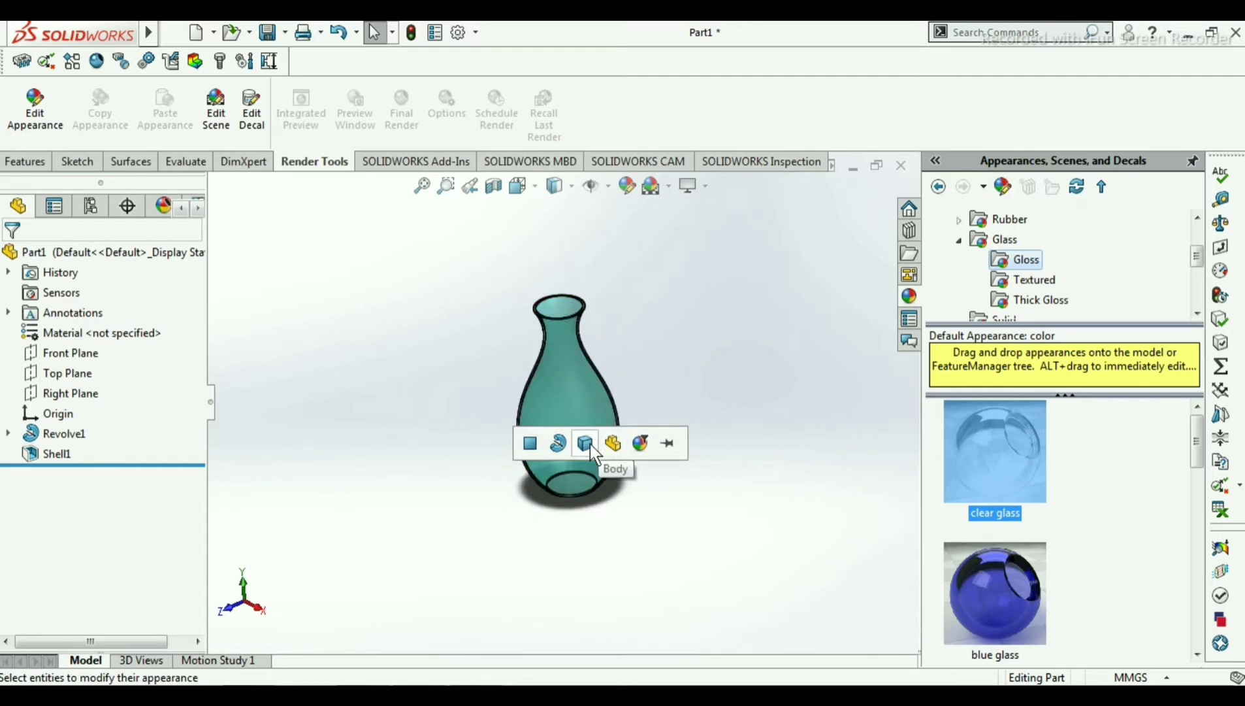
pyautogui.click(589, 445)
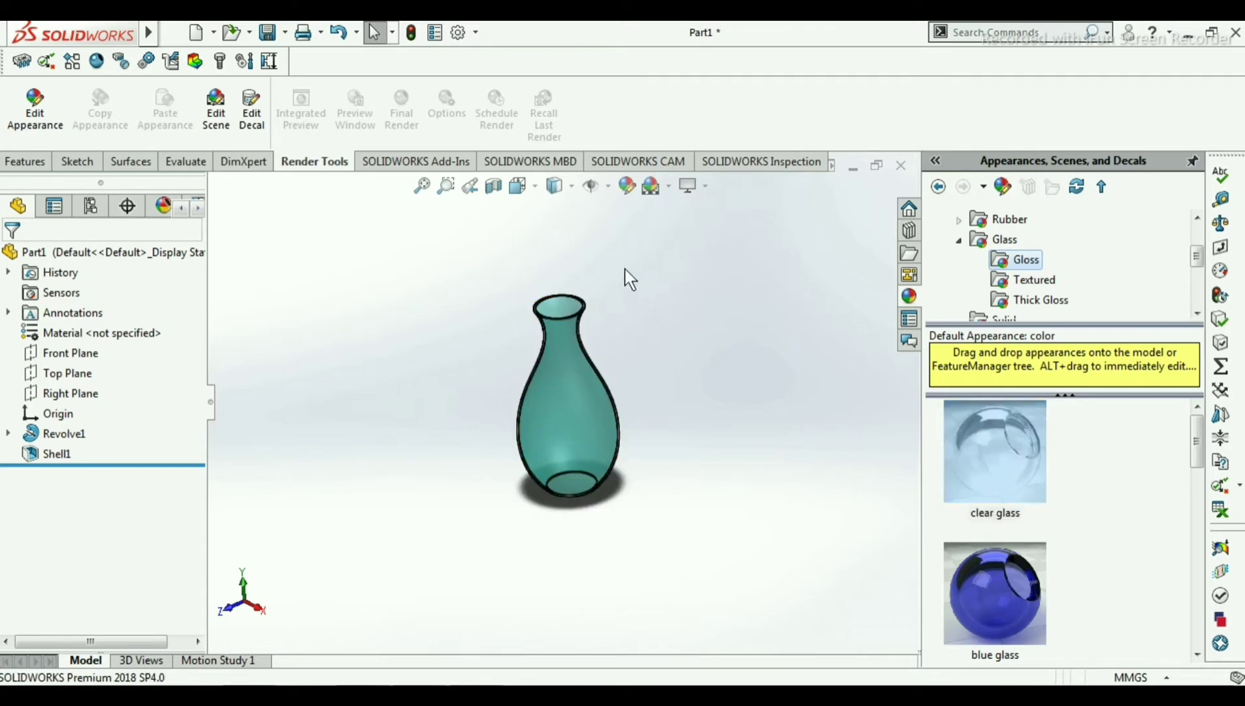
pyautogui.moveTo(624, 269); pyautogui.dragTo(642, 395, button='middle')
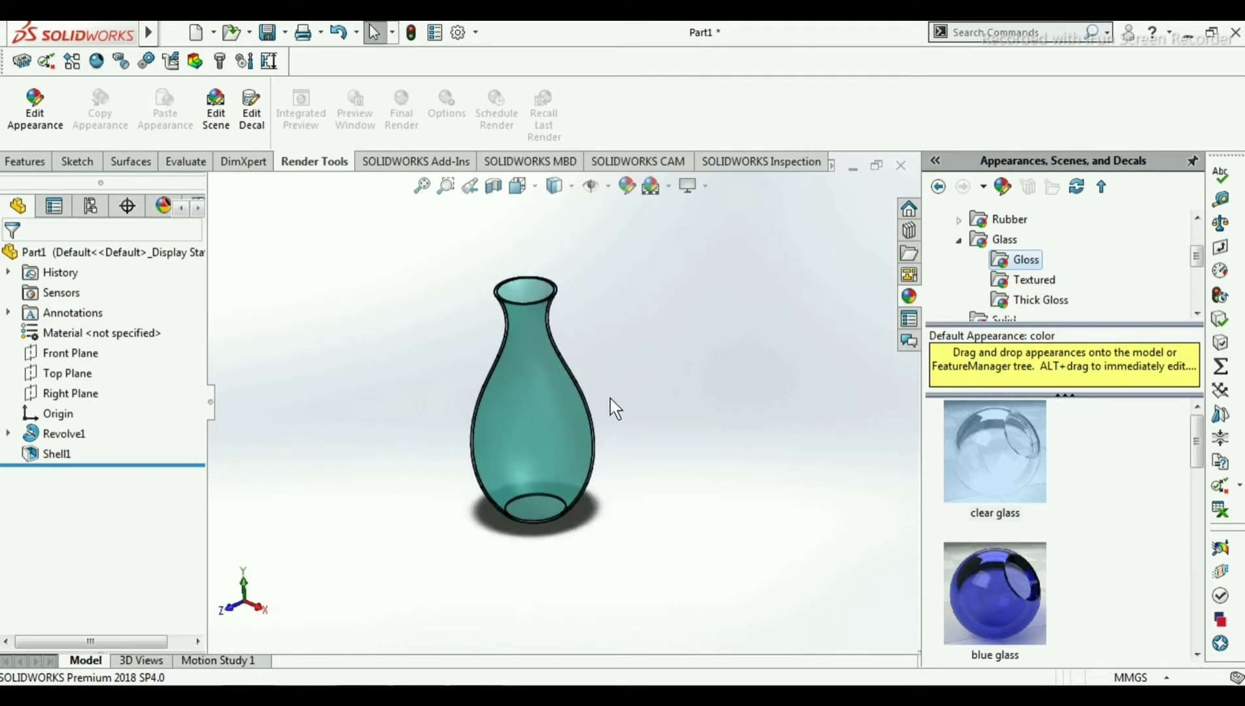
pyautogui.scroll(-3, 610, 398)
pyautogui.scroll(1, 536, 340)
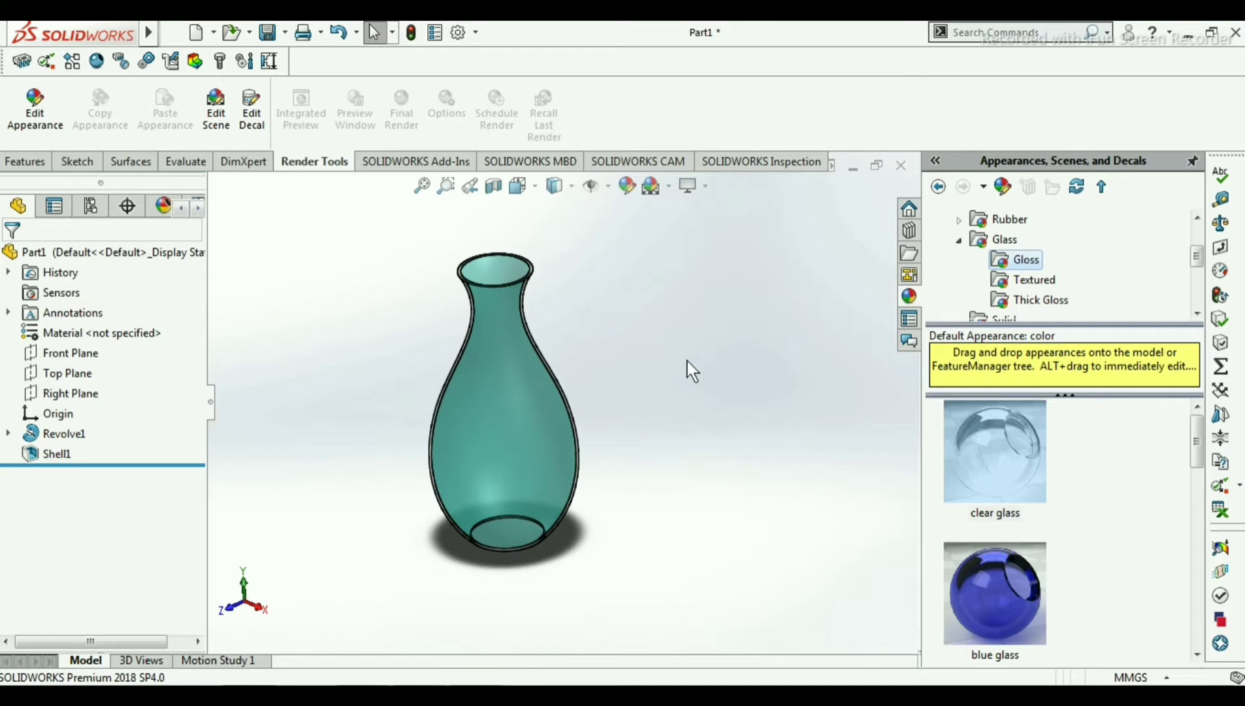
pyautogui.moveTo(620, 359); pyautogui.dragTo(629, 325, button='middle')
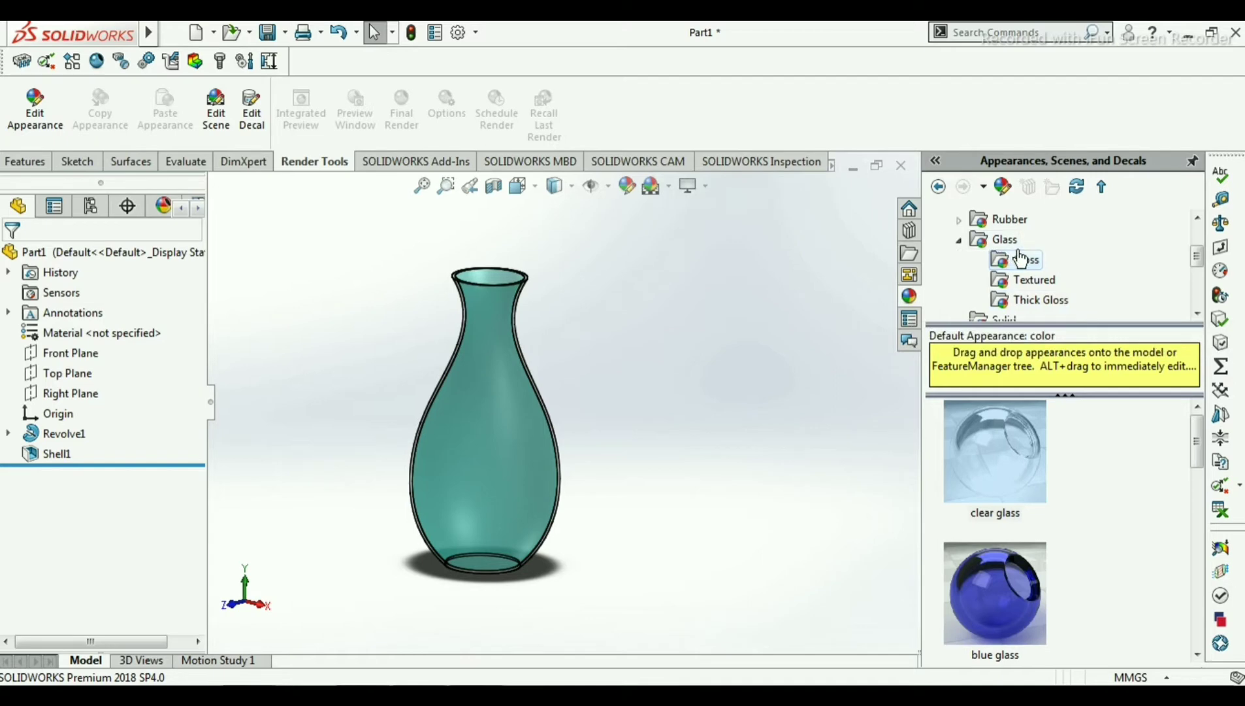
# - Browse the scene library's Basic Scenes, Backgrounds and the Landscape 1 to 5 presentation scenes for a suitable setting
pyautogui.scroll(2, 1023, 260)
pyautogui.scroll(-2, 1041, 266)
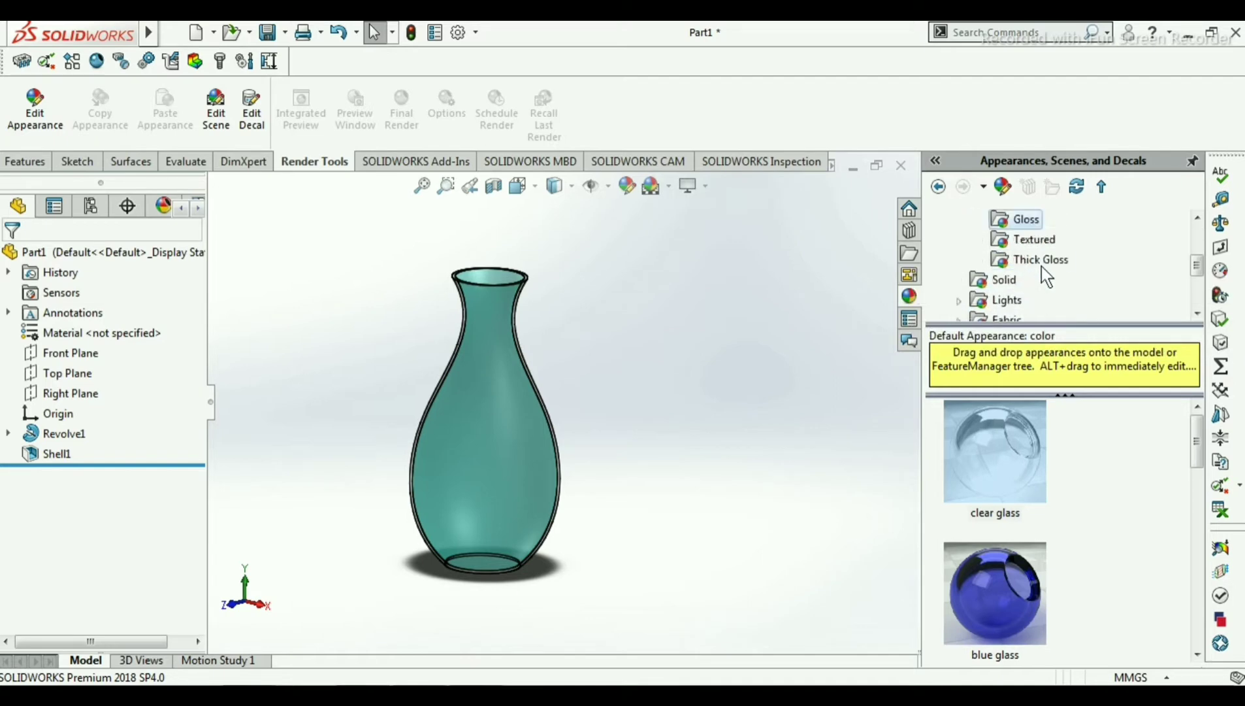
pyautogui.scroll(-2, 1041, 266)
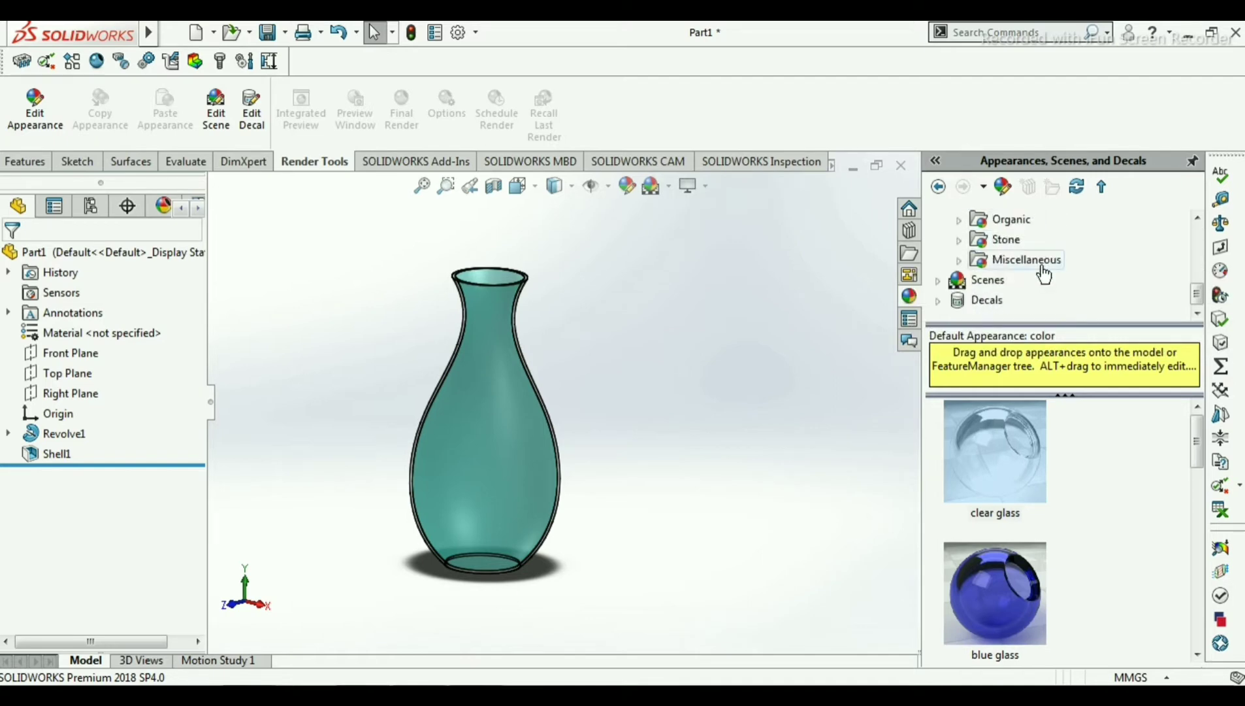
pyautogui.click(985, 285)
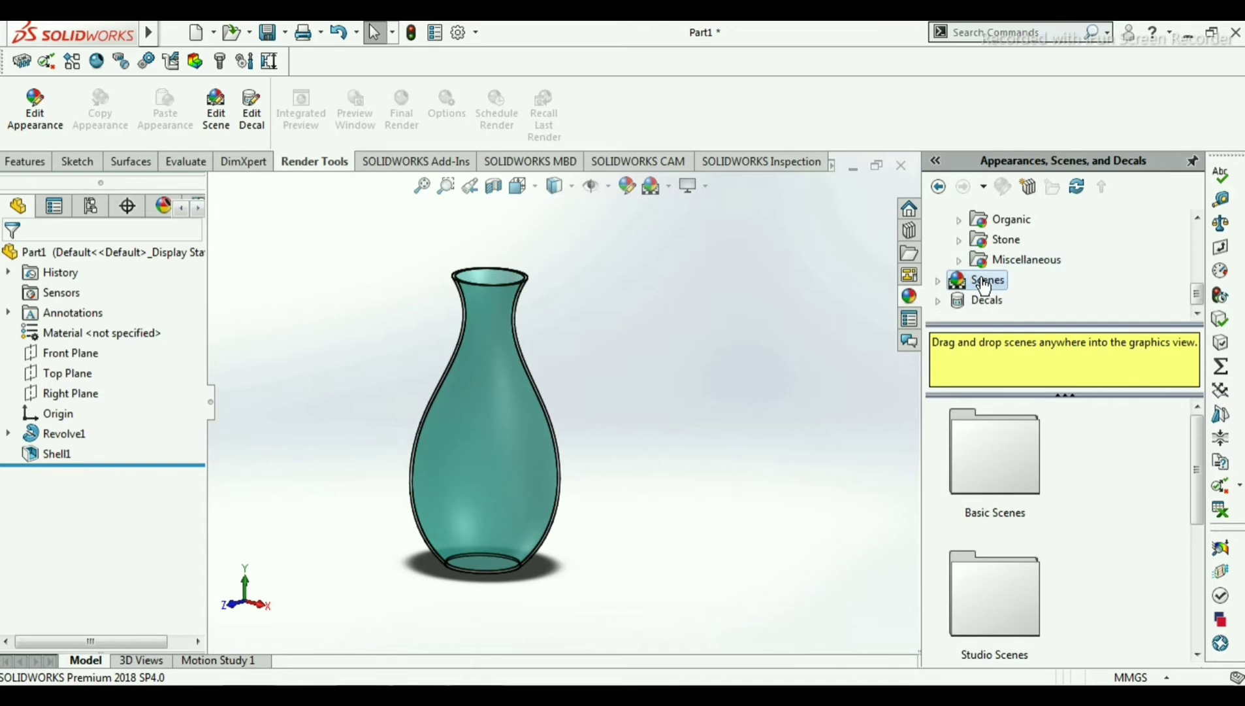
pyautogui.click(938, 282)
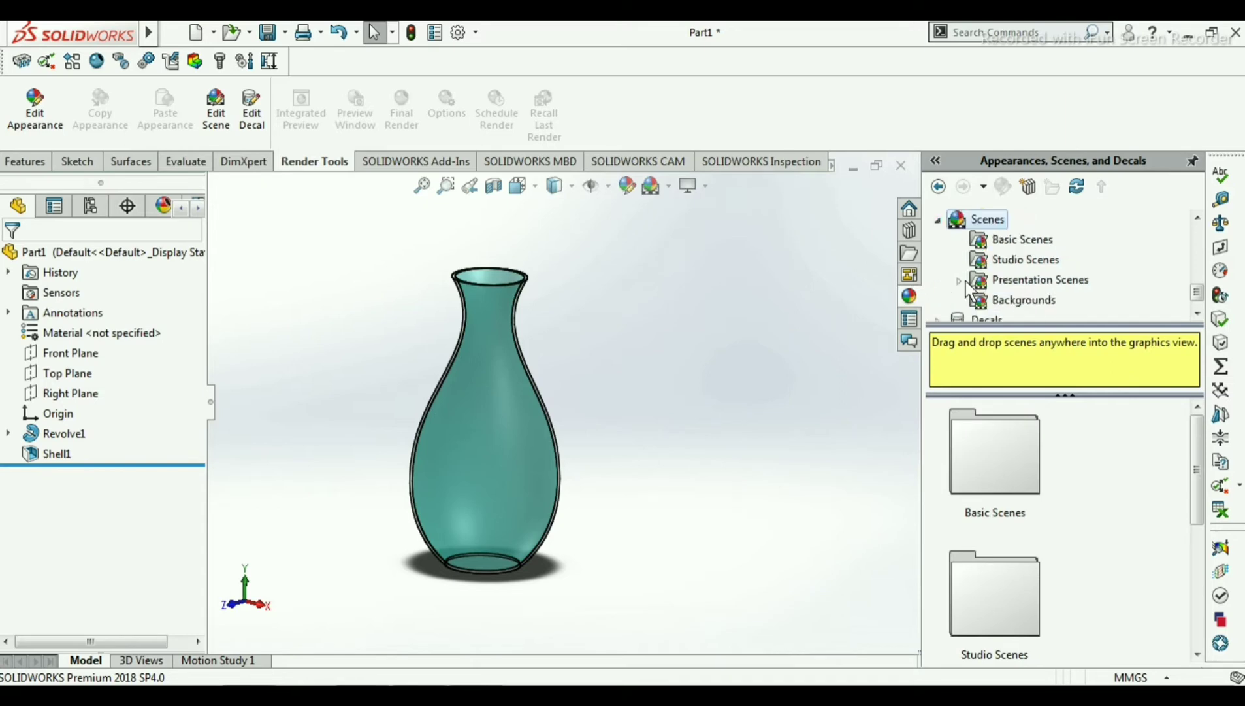
pyautogui.click(1021, 243)
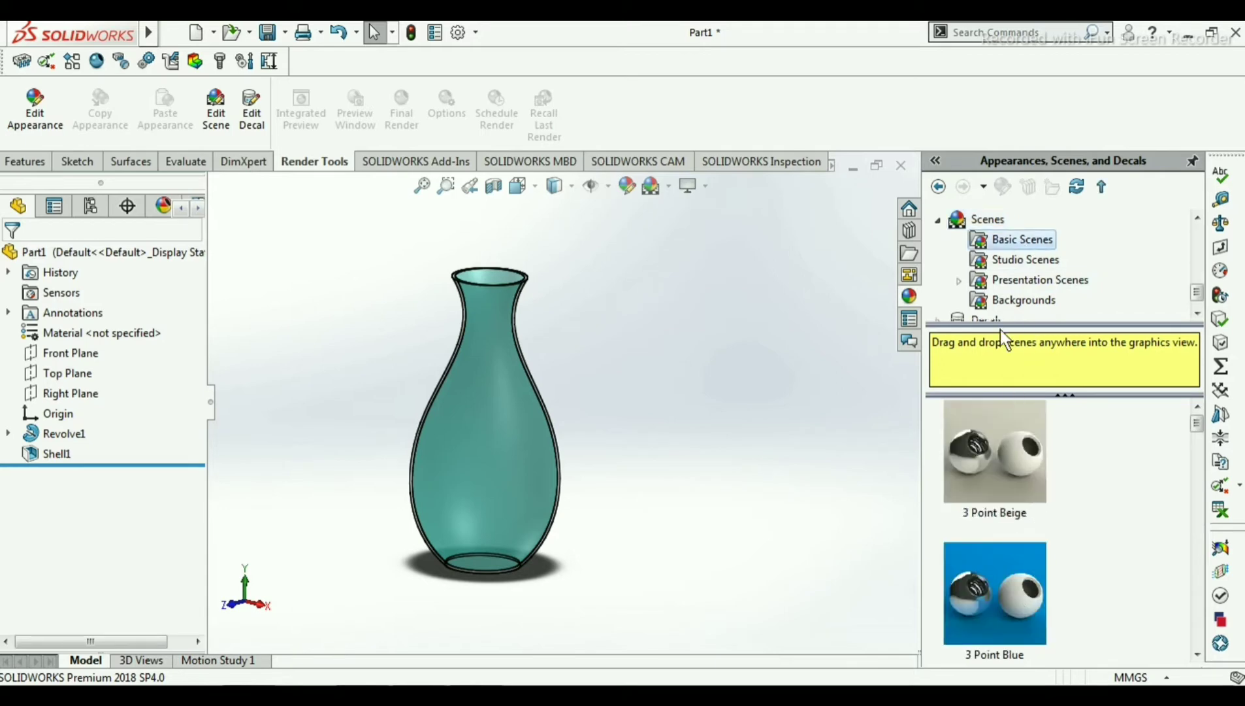
pyautogui.click(1005, 302)
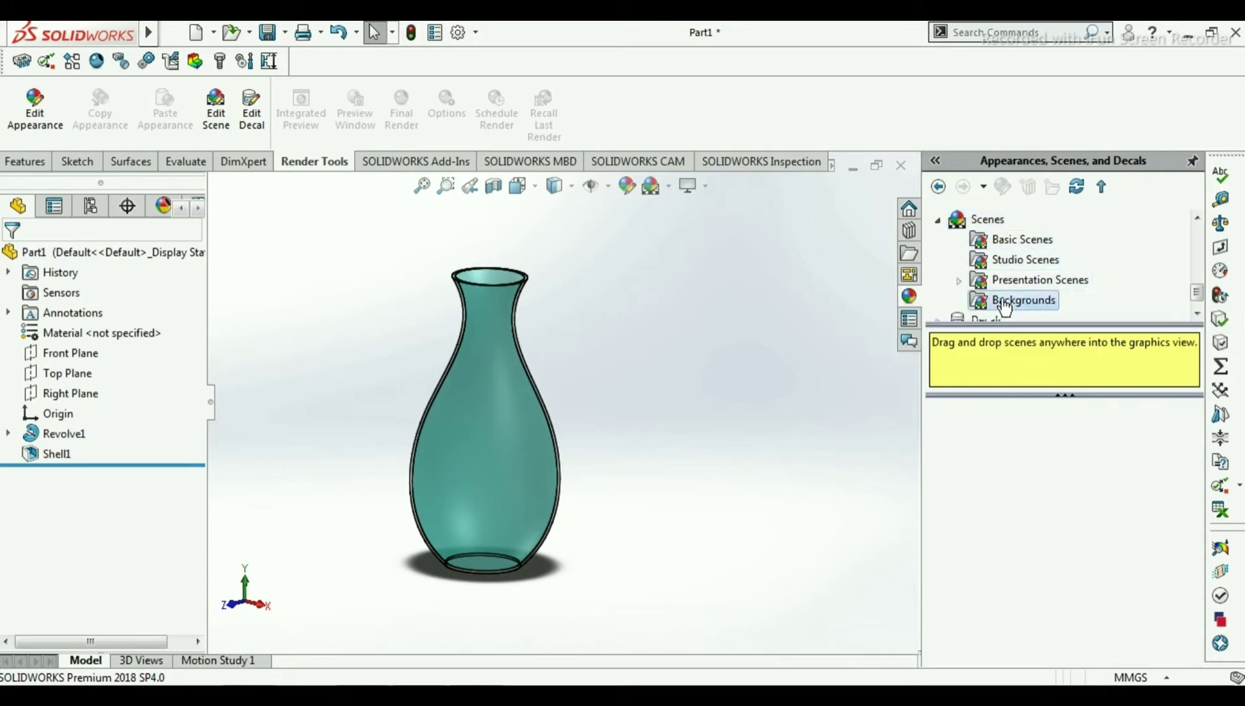
pyautogui.click(959, 280)
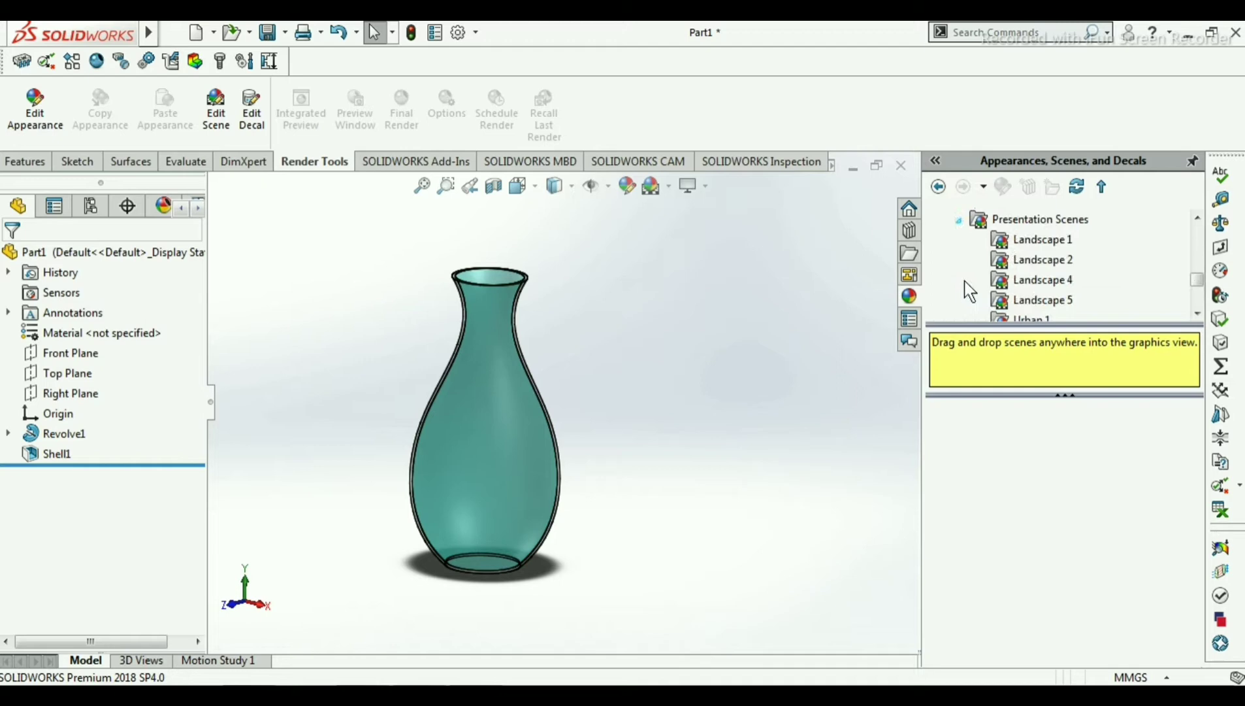
pyautogui.click(1029, 246)
pyautogui.click(1033, 283)
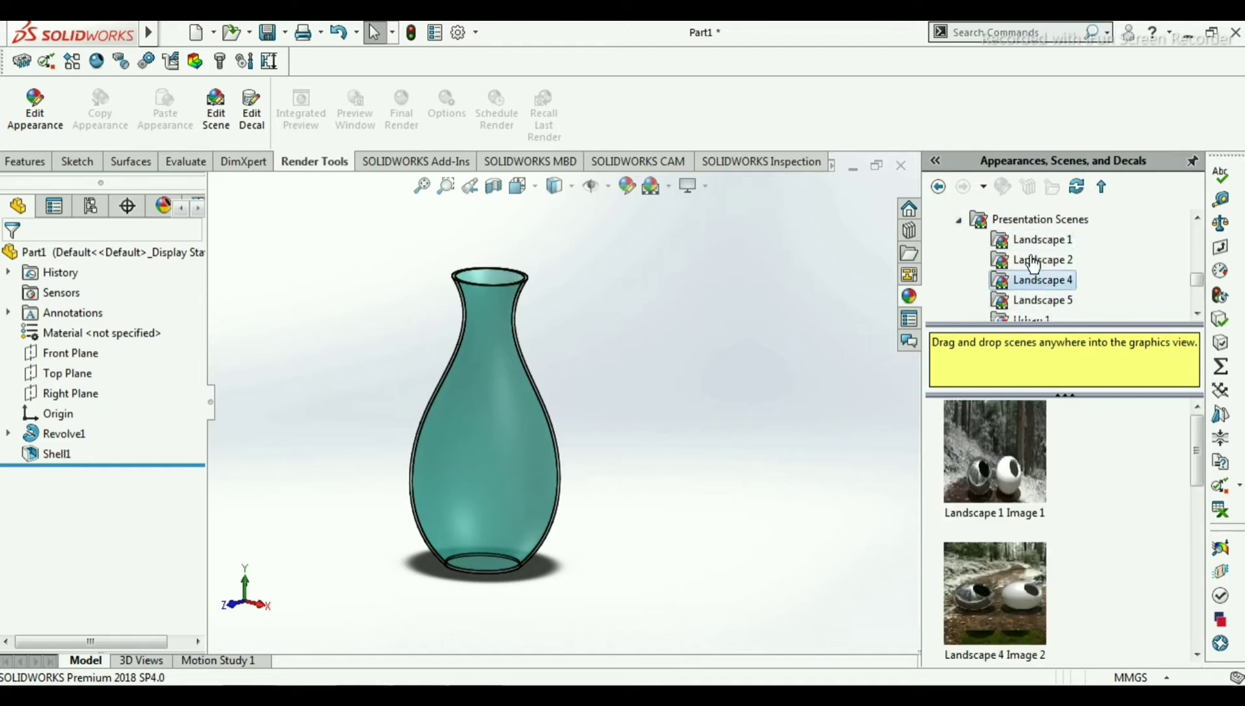
pyautogui.click(1034, 261)
pyautogui.click(1036, 281)
pyautogui.click(1036, 300)
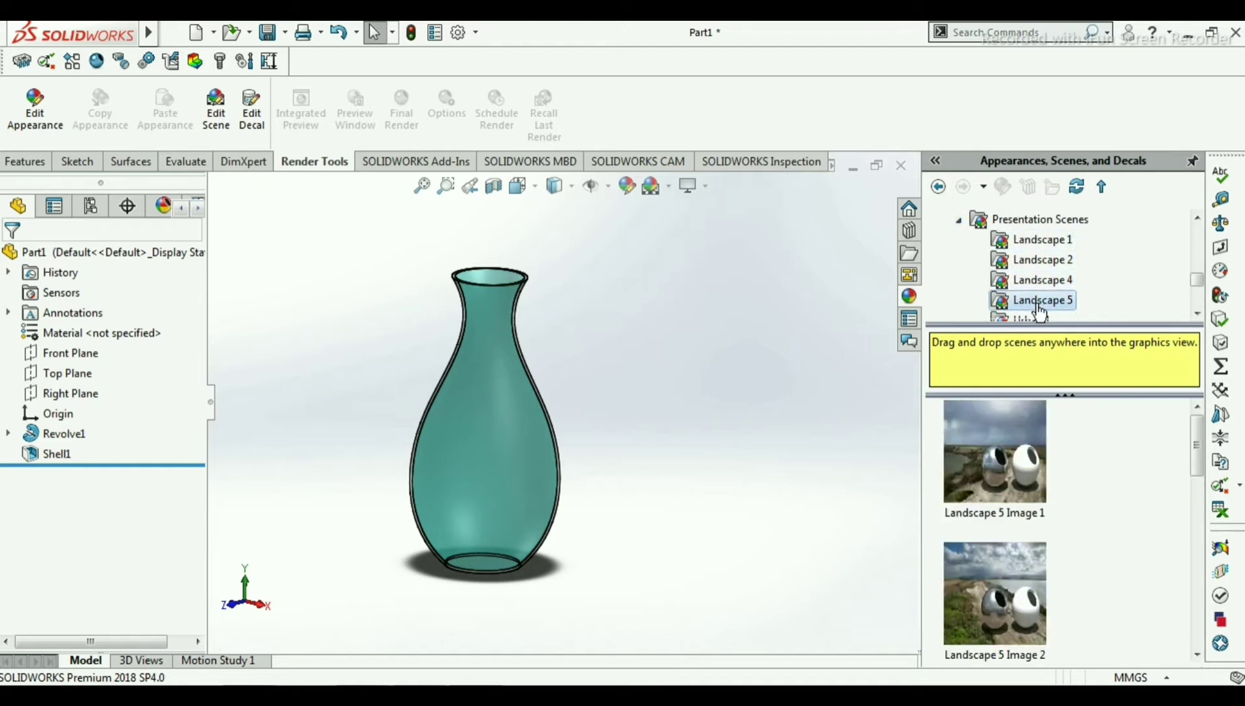
# - Compare the scenes offered under Presentation Scenes, Studio Scenes and Basic Scenes
pyautogui.scroll(-2, 1039, 245)
pyautogui.scroll(5, 1040, 245)
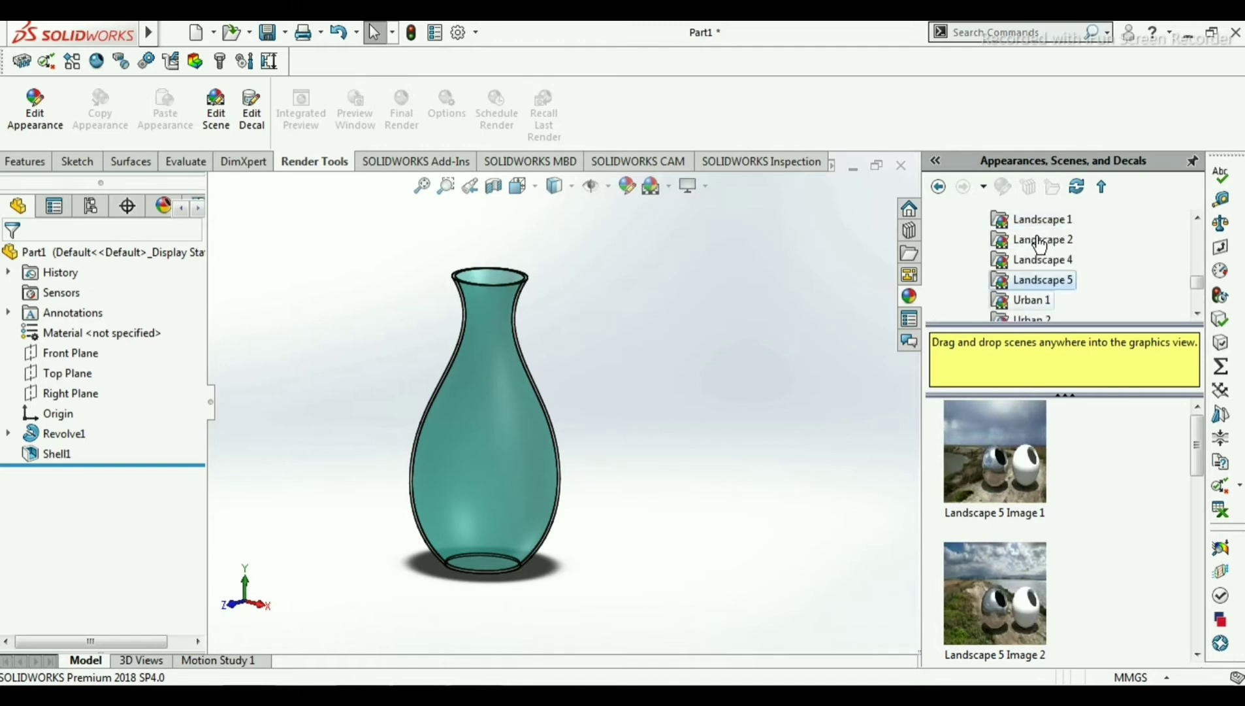
pyautogui.scroll(3, 1030, 260)
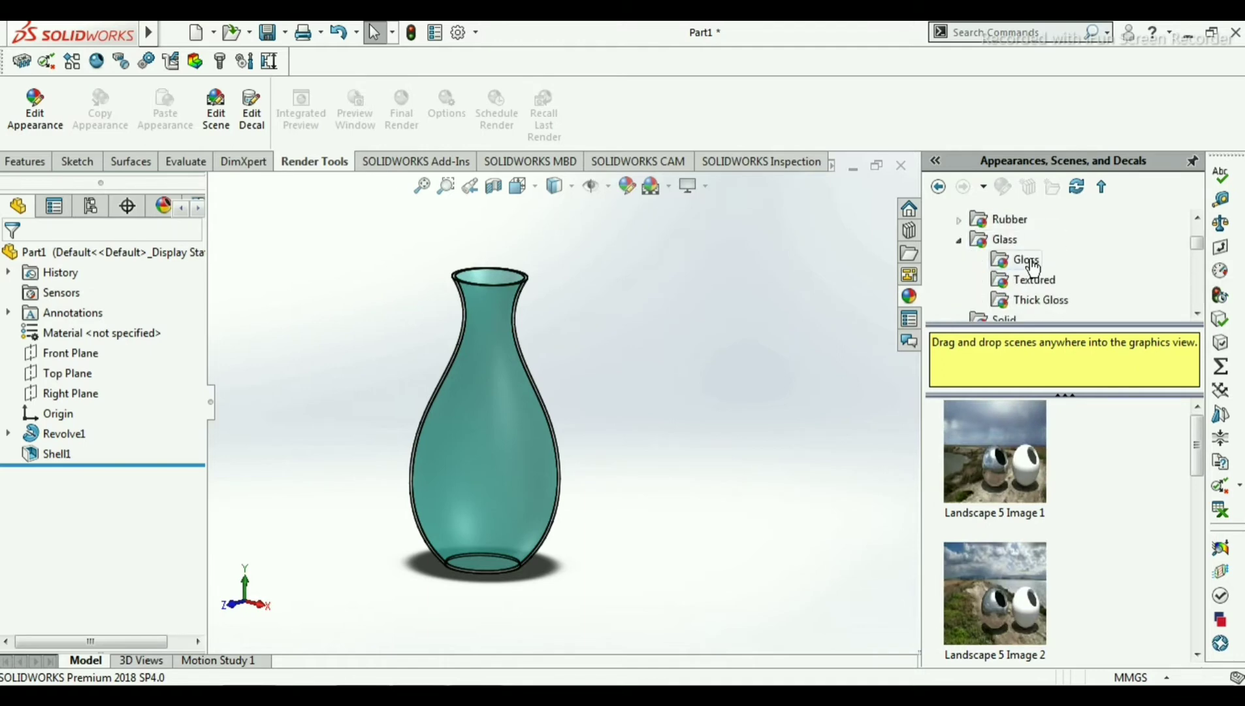
pyautogui.scroll(-2, 1030, 261)
pyautogui.scroll(-2, 1033, 267)
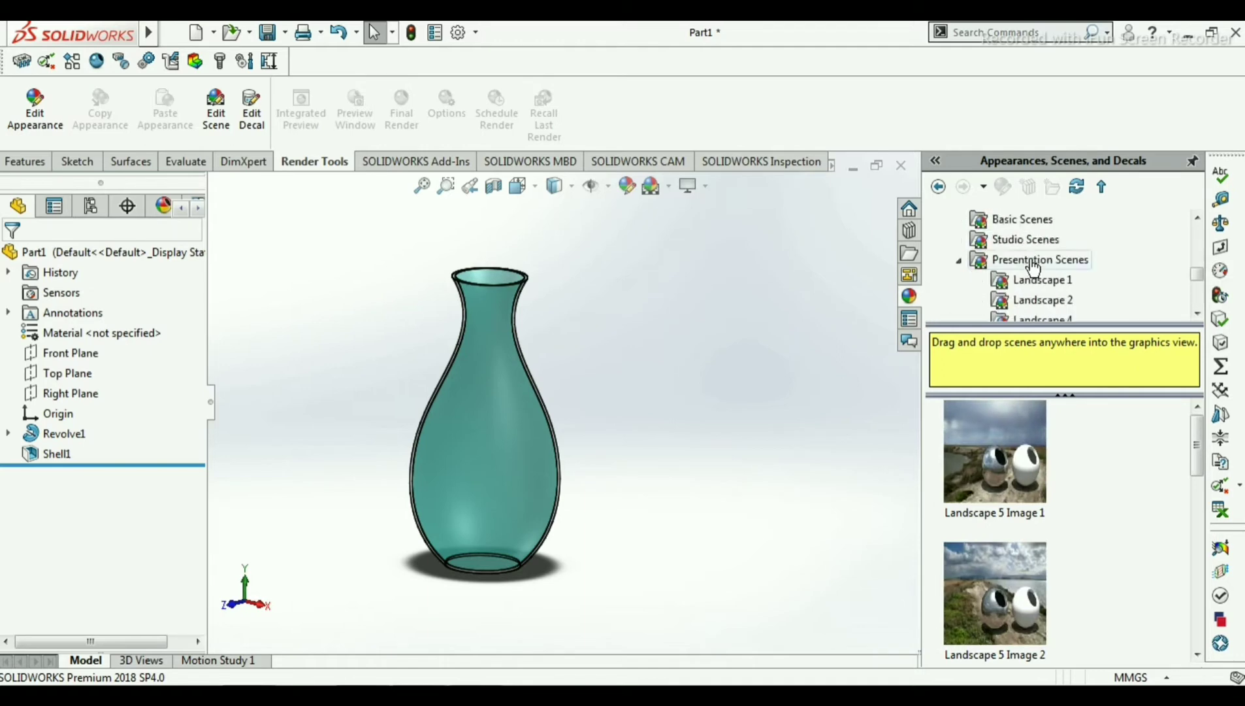
pyautogui.click(1033, 261)
pyautogui.click(1028, 236)
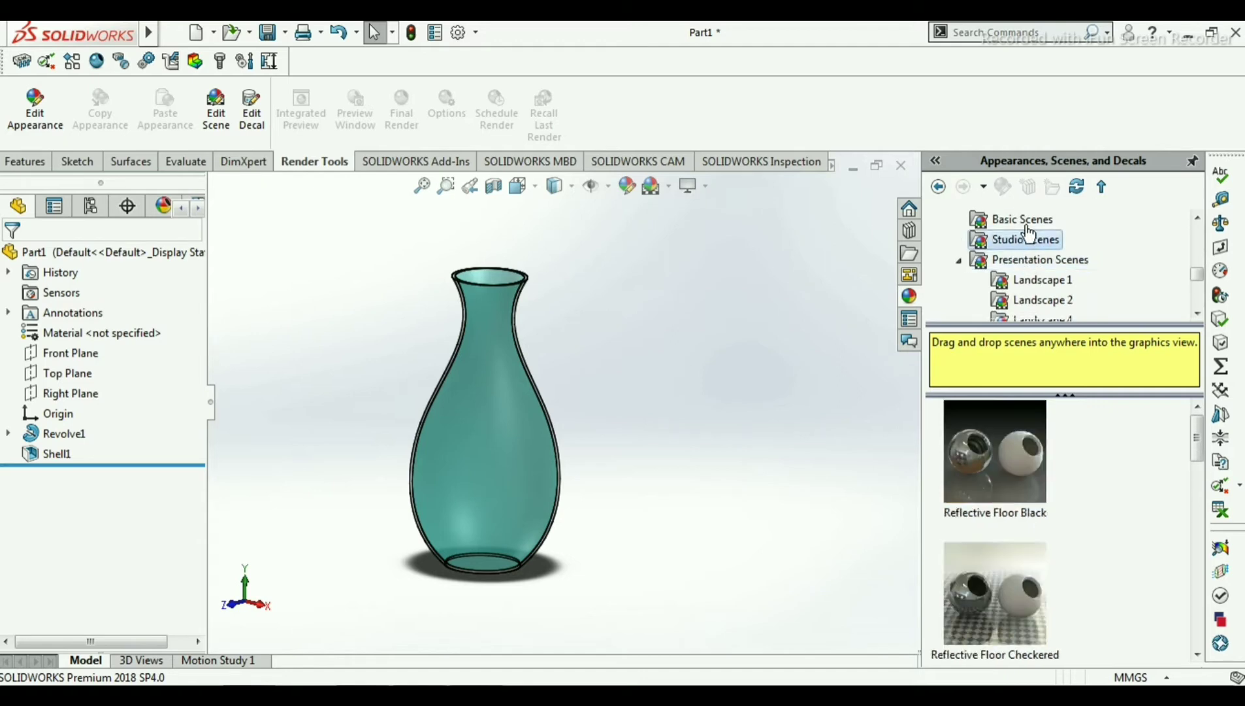
pyautogui.click(1026, 220)
pyautogui.scroll(1, 1029, 226)
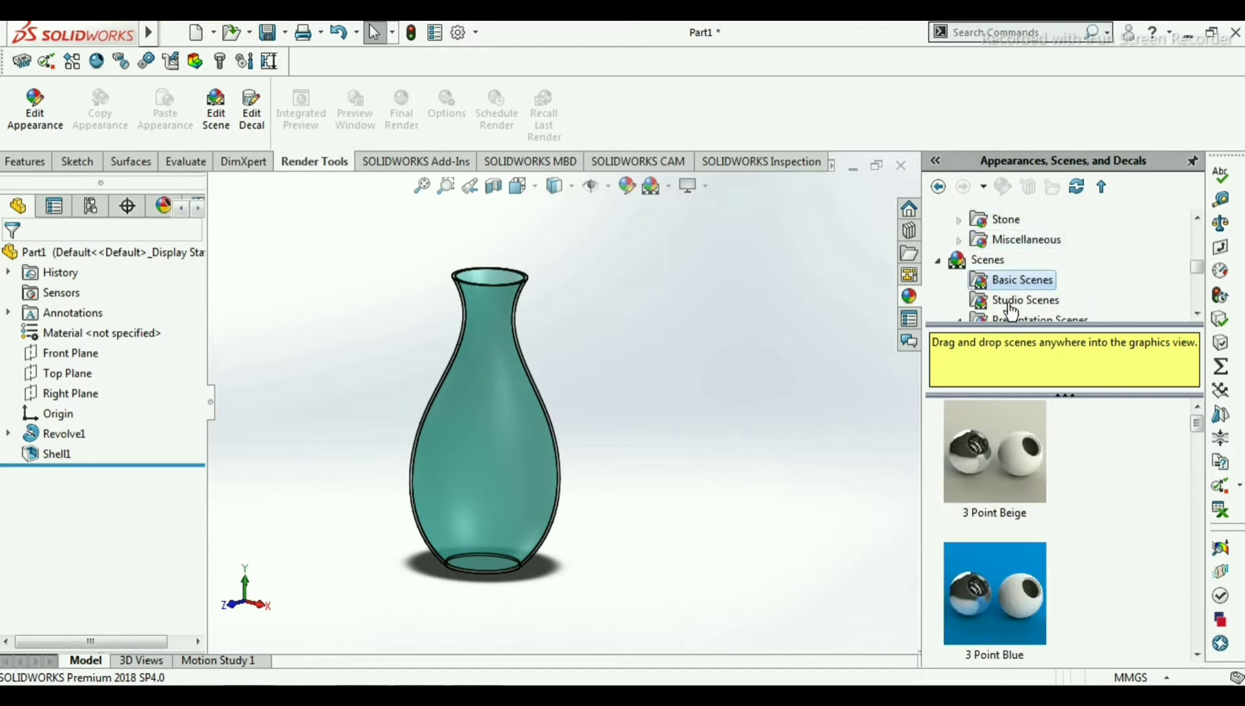
pyautogui.click(987, 259)
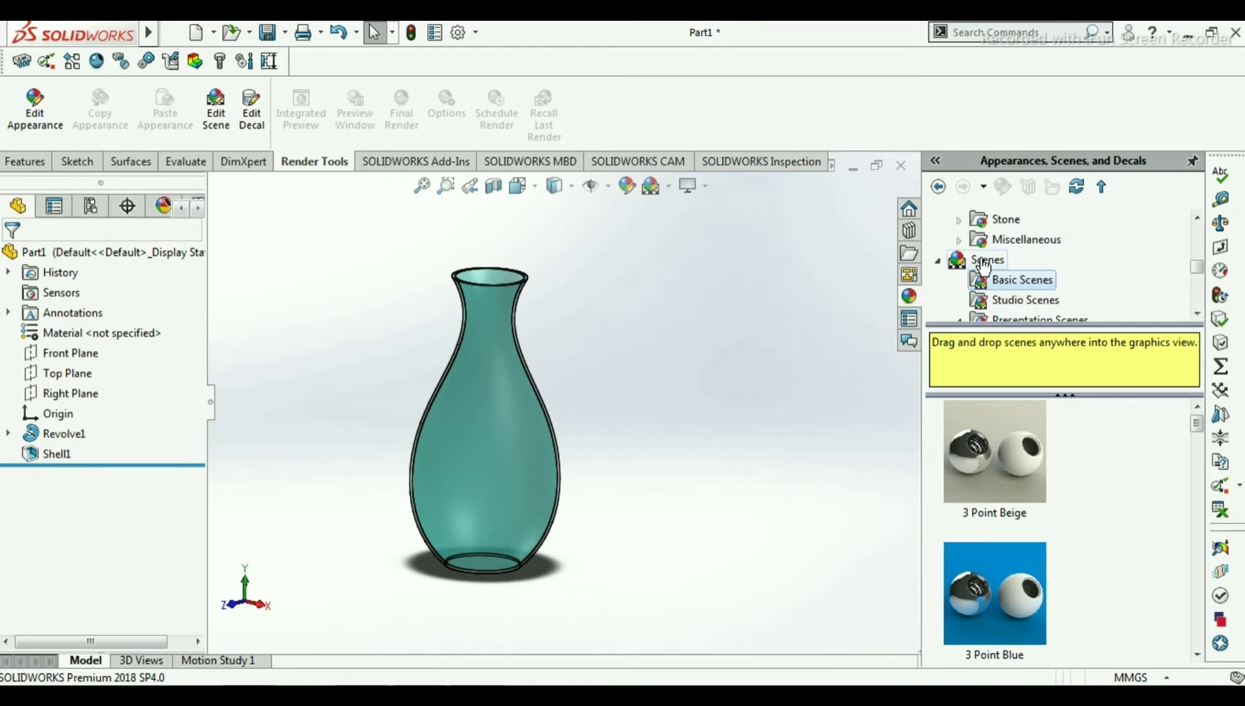
pyautogui.click(1013, 283)
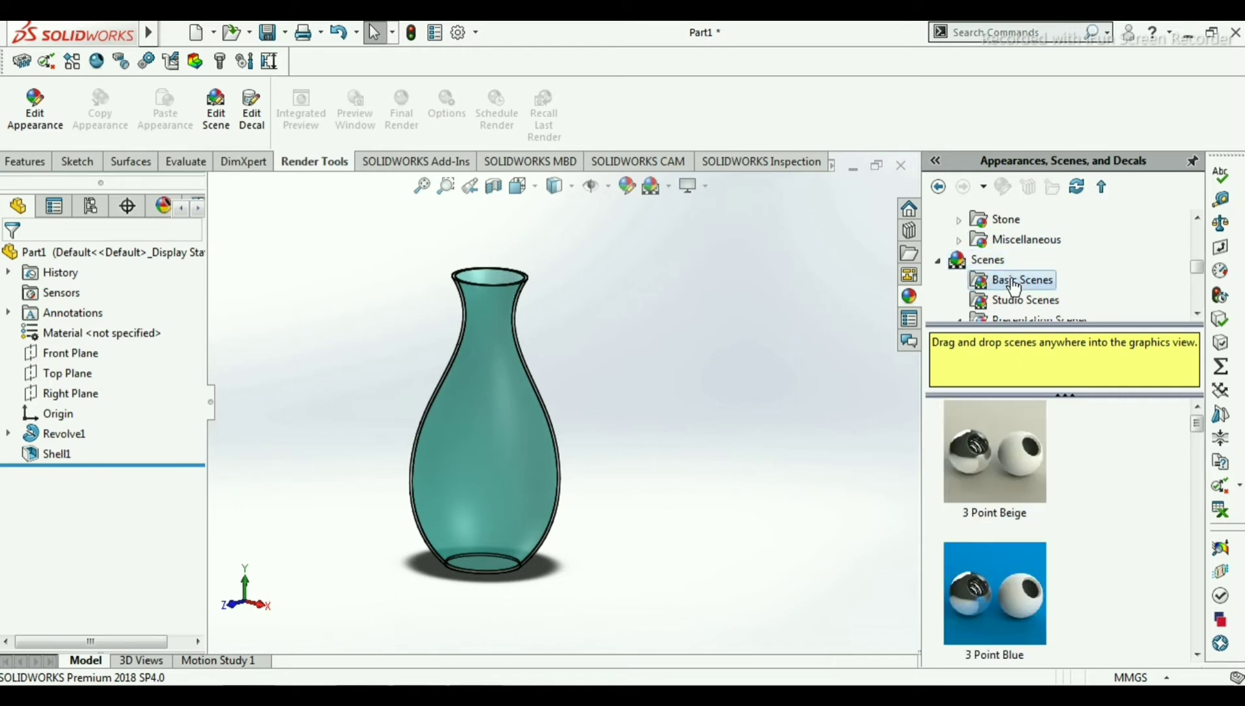
# - Open the current scene for editing and look through the available Basic Scenes
pyautogui.click(216, 114)
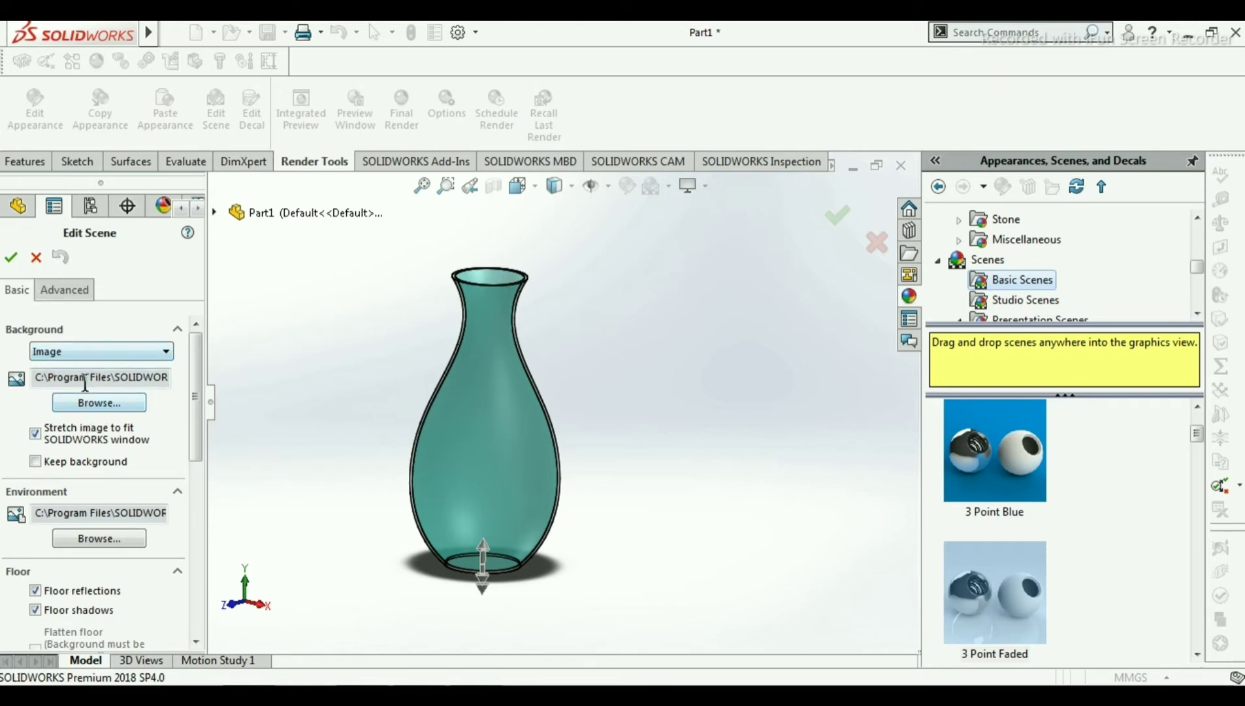
pyautogui.scroll(1, 1044, 524)
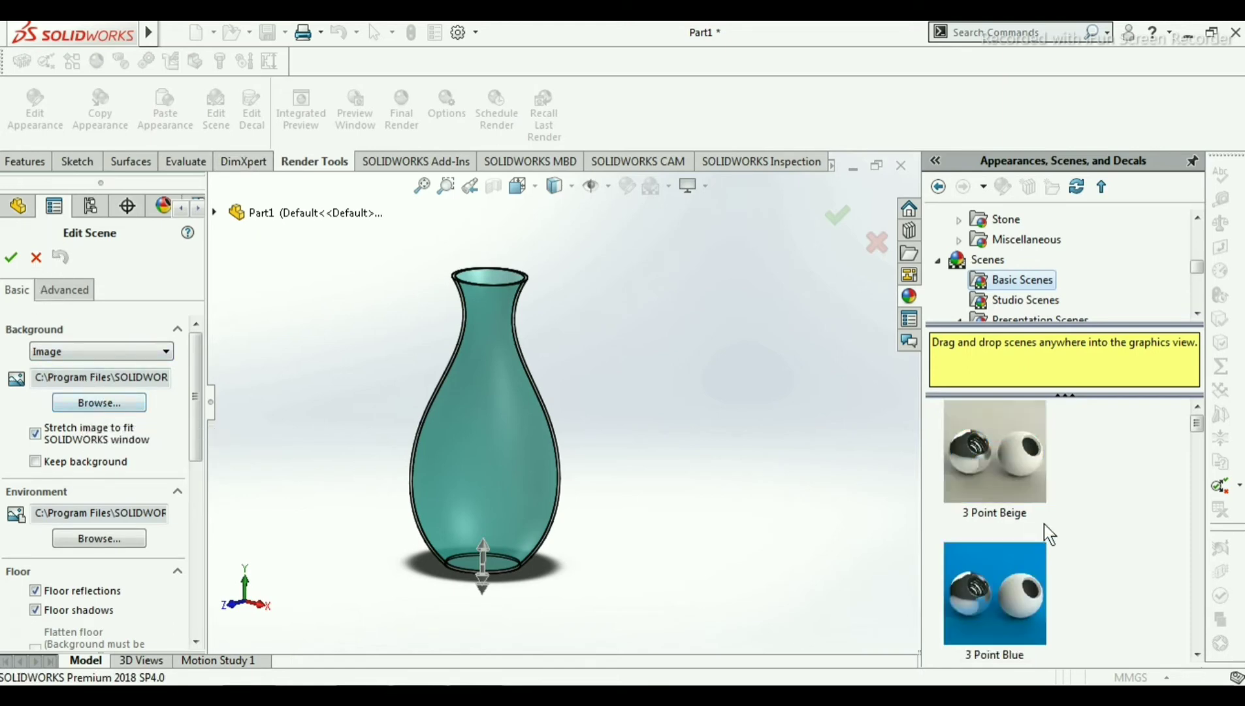
pyautogui.scroll(-10, 1044, 524)
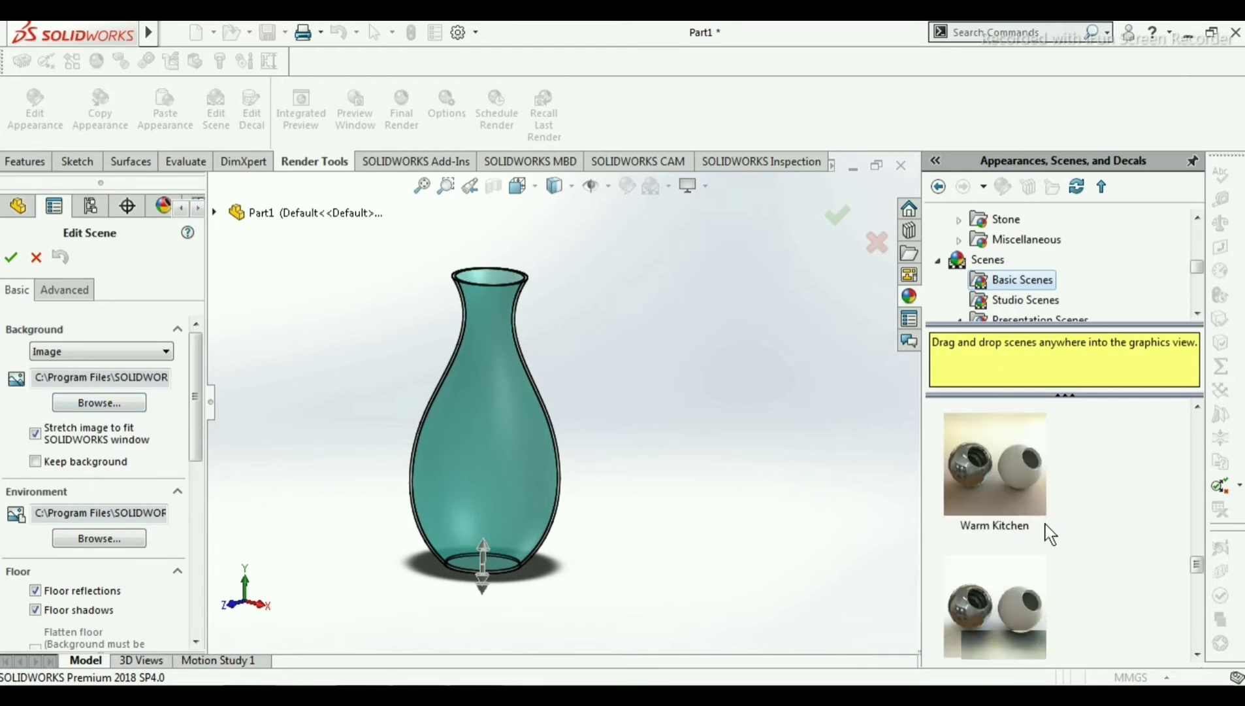
pyautogui.scroll(8, 1050, 532)
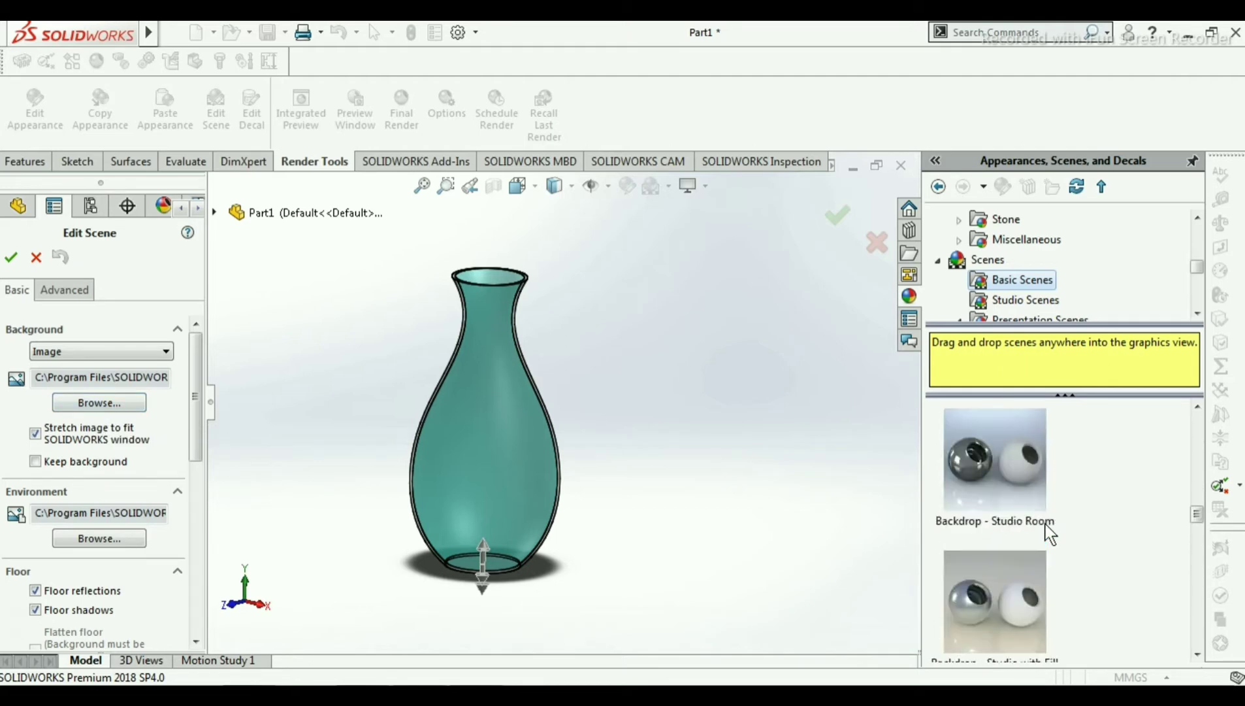
pyautogui.scroll(3, 1050, 532)
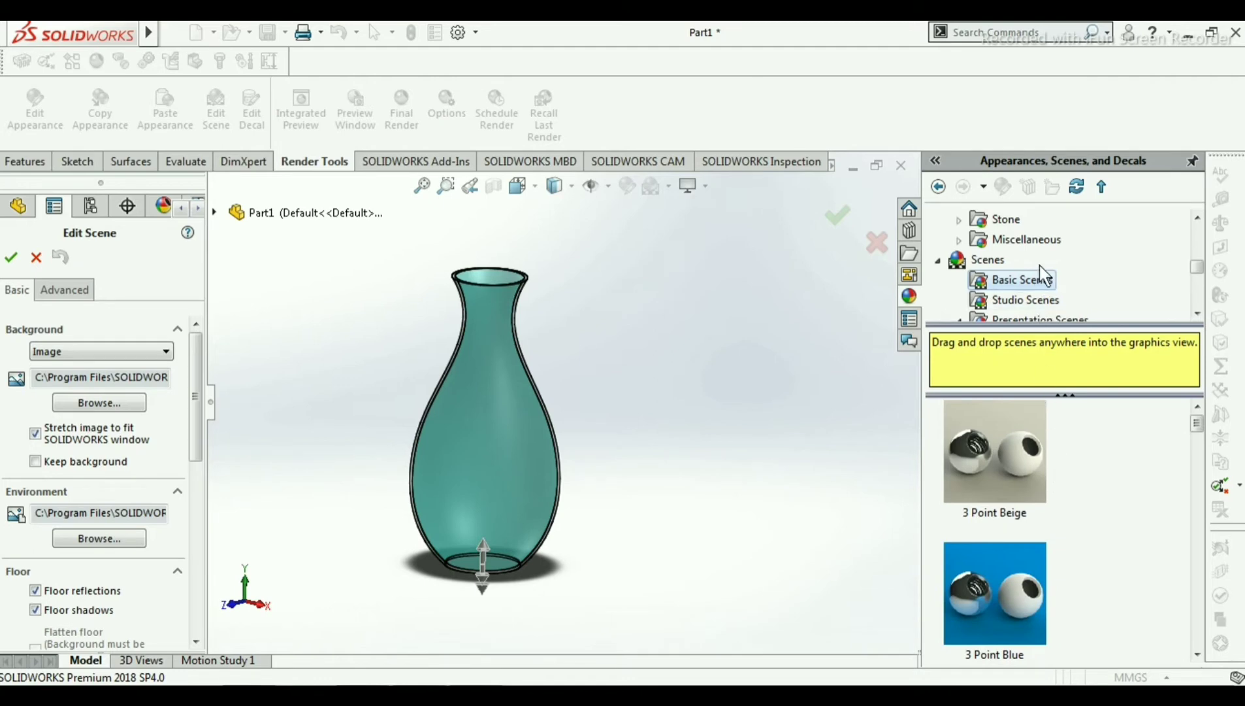
# - Apply the Kitchen Background presentation scene to the vase's view
pyautogui.scroll(-6, 1040, 266)
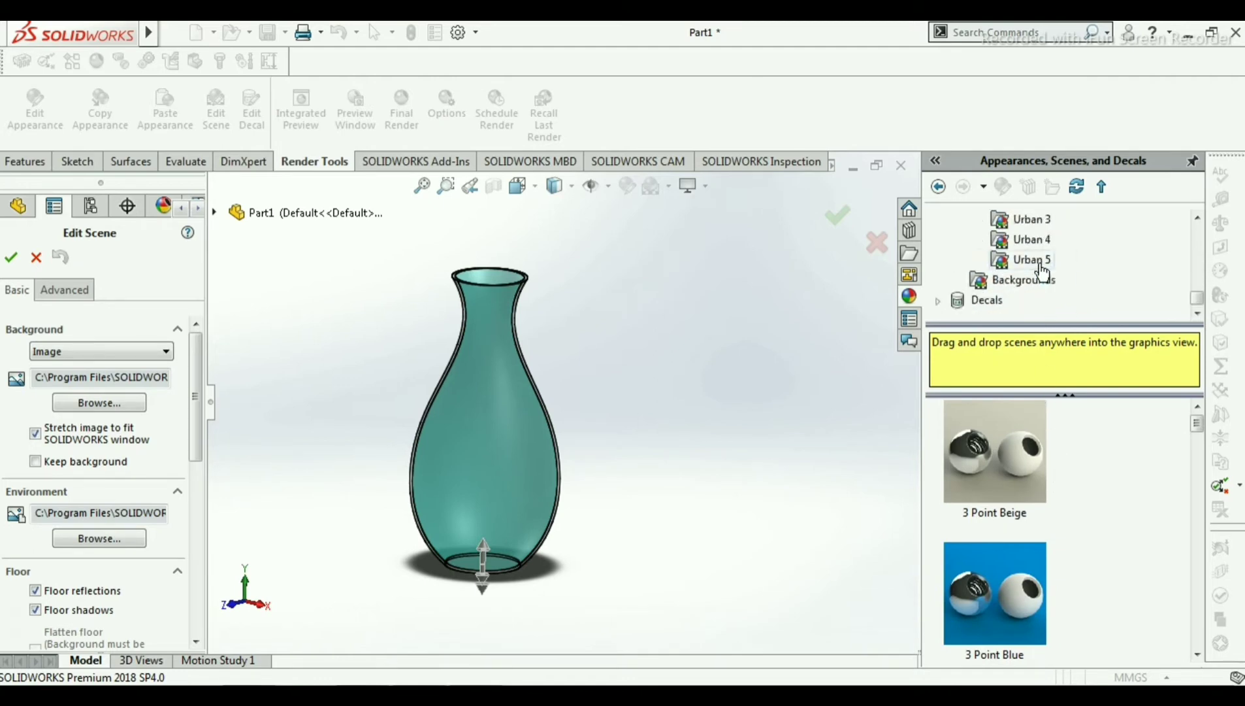
pyautogui.click(996, 281)
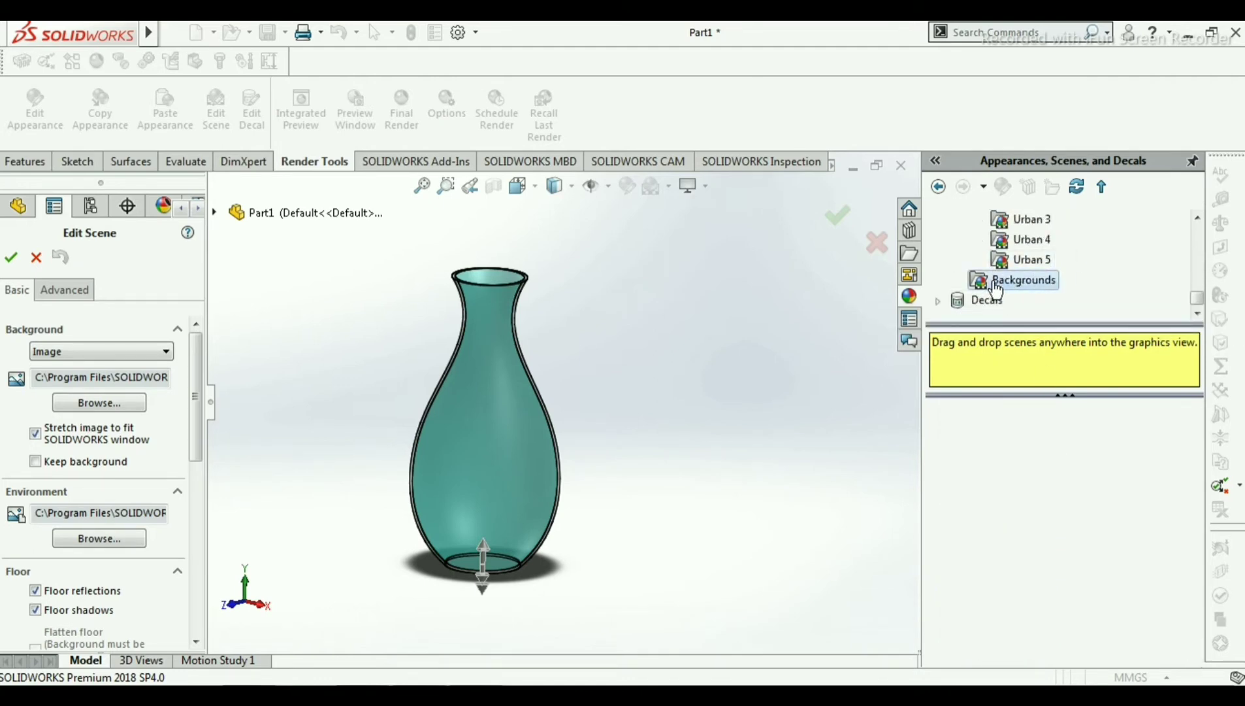
pyautogui.click(1030, 259)
pyautogui.click(1033, 239)
pyautogui.scroll(2, 1036, 264)
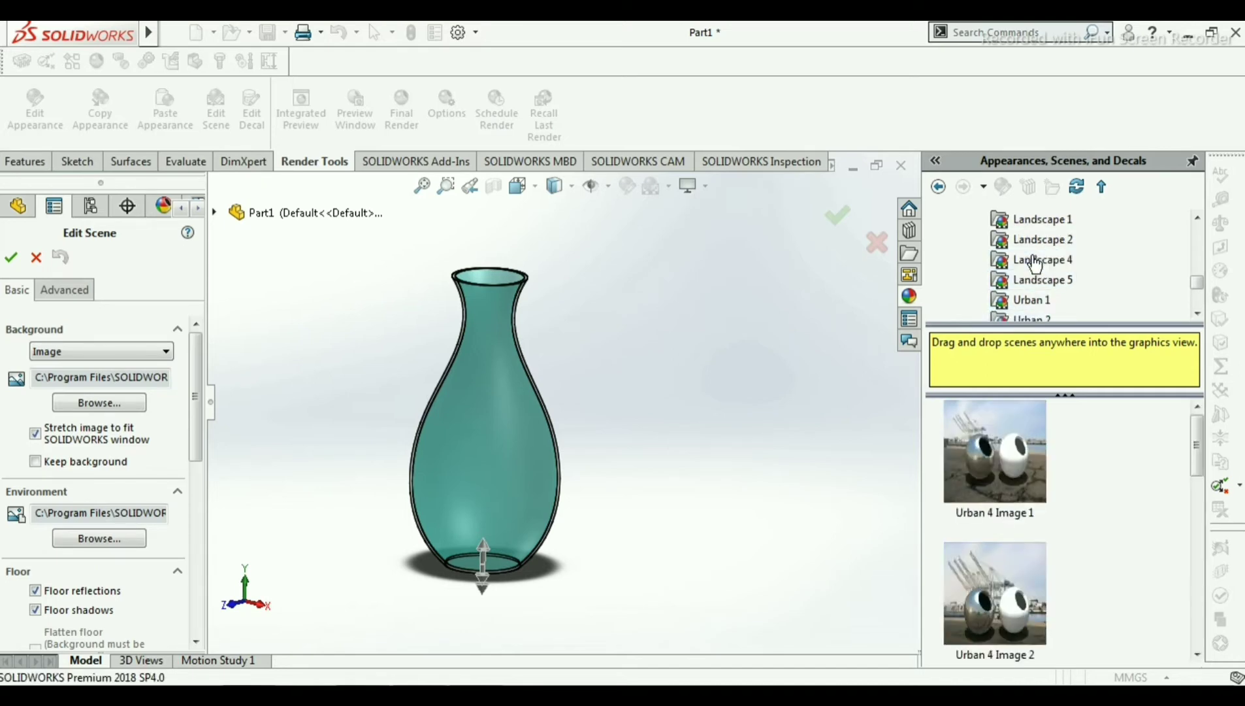
pyautogui.click(1031, 280)
pyautogui.scroll(1, 1026, 276)
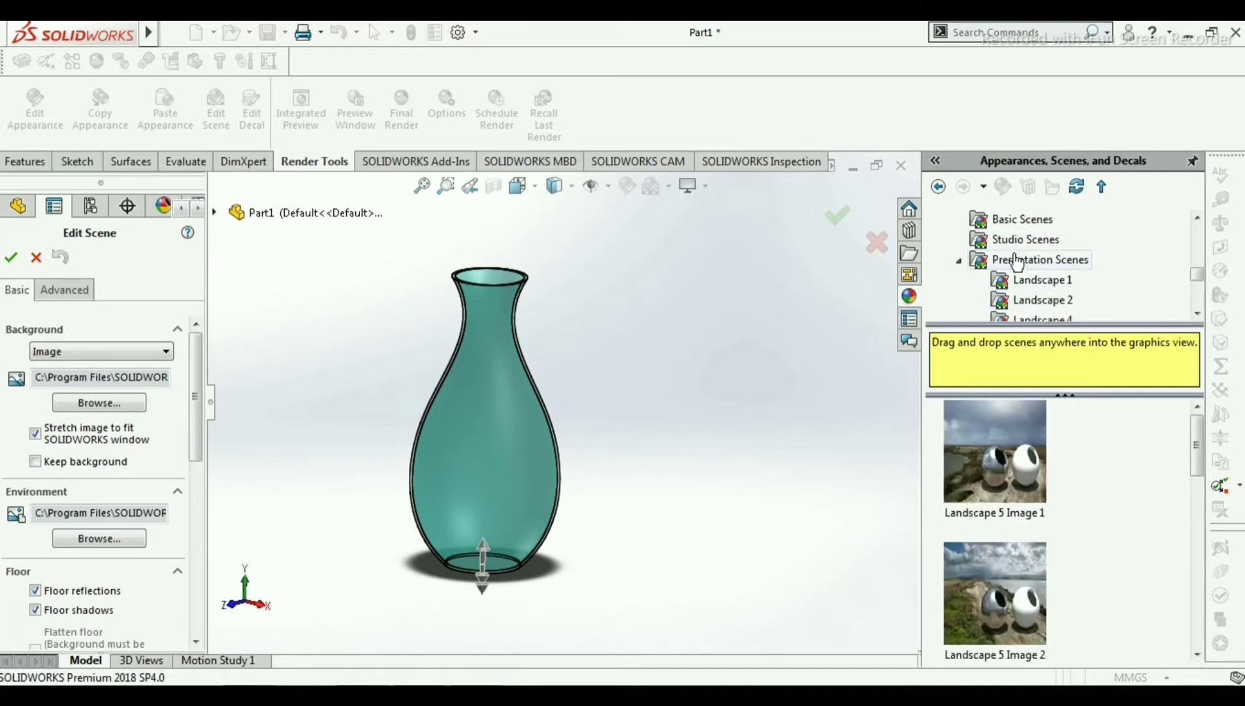
pyautogui.click(1016, 262)
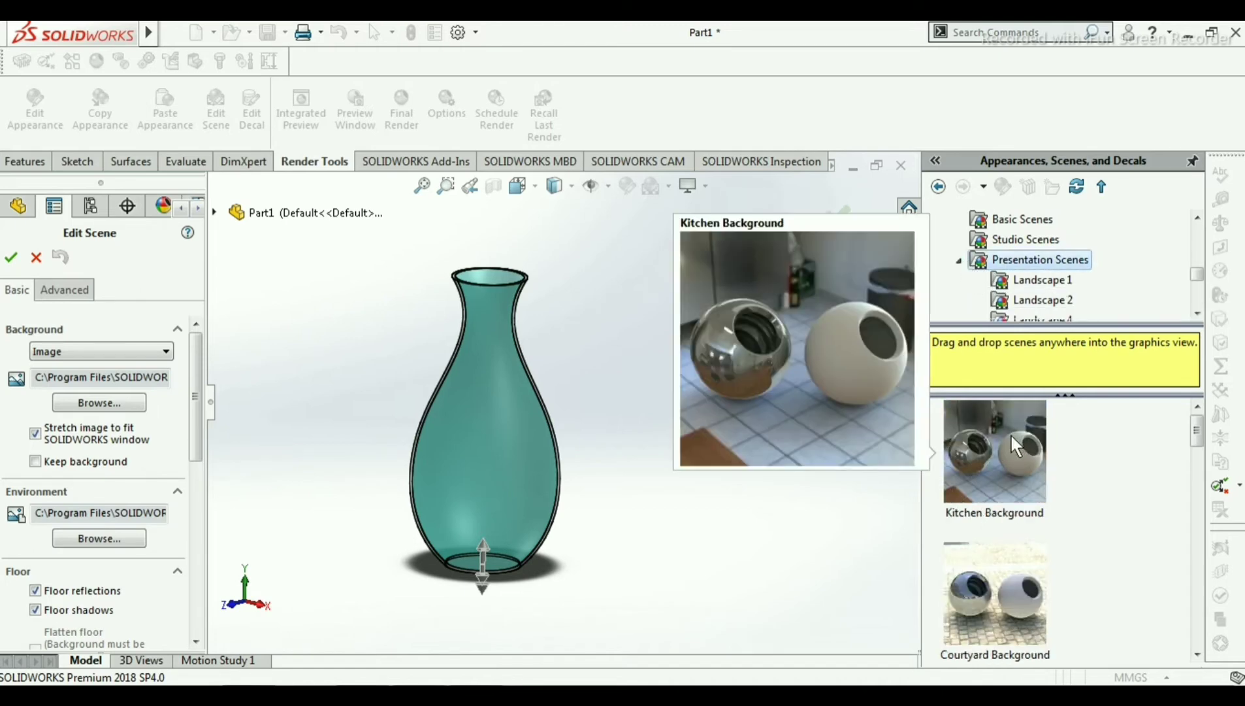
pyautogui.moveTo(1010, 433); pyautogui.dragTo(700, 407)
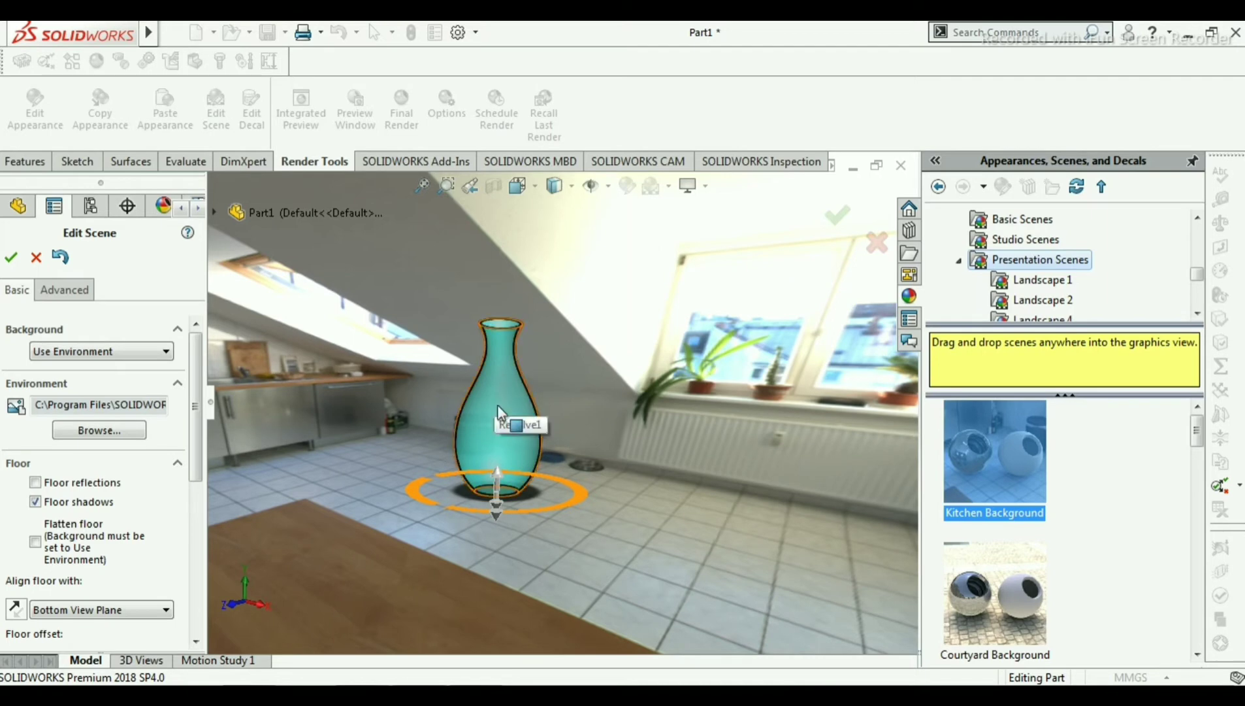
# - Orient the view so the vase stands on the kitchen's wooden worktop near the fruit bowl, and accept the scene
pyautogui.click(498, 405)
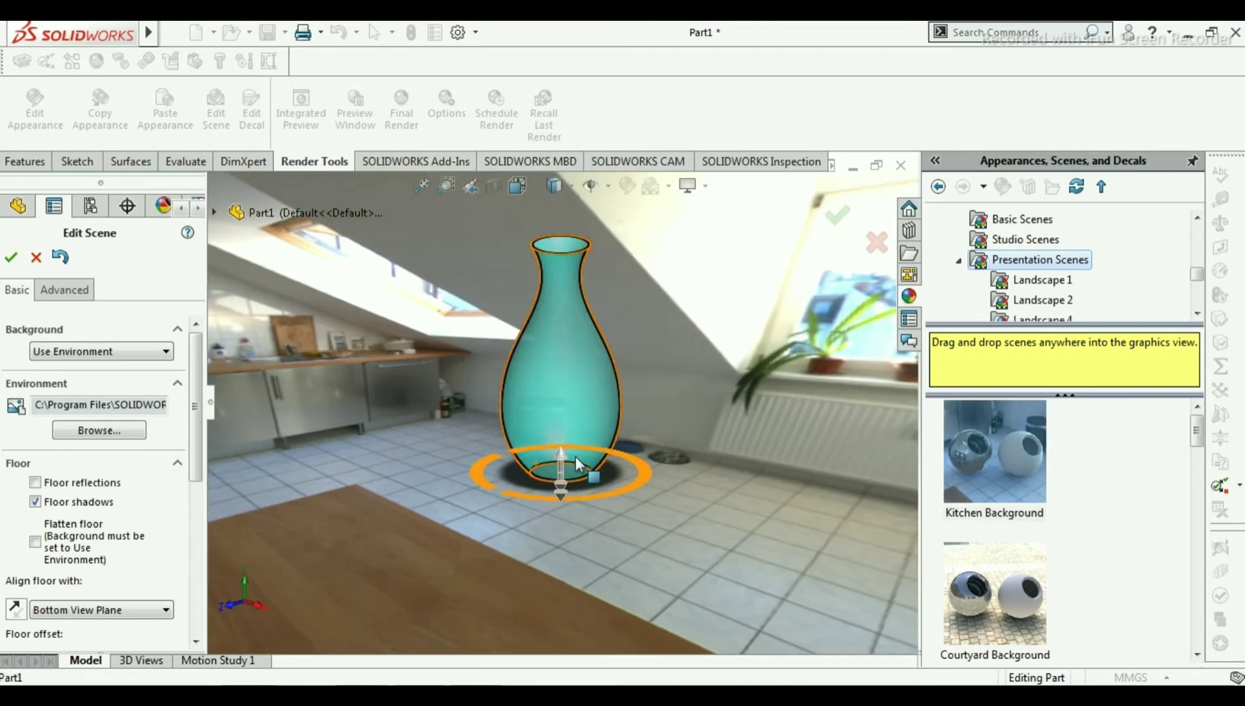
pyautogui.moveTo(656, 446); pyautogui.dragTo(624, 519, button='middle')
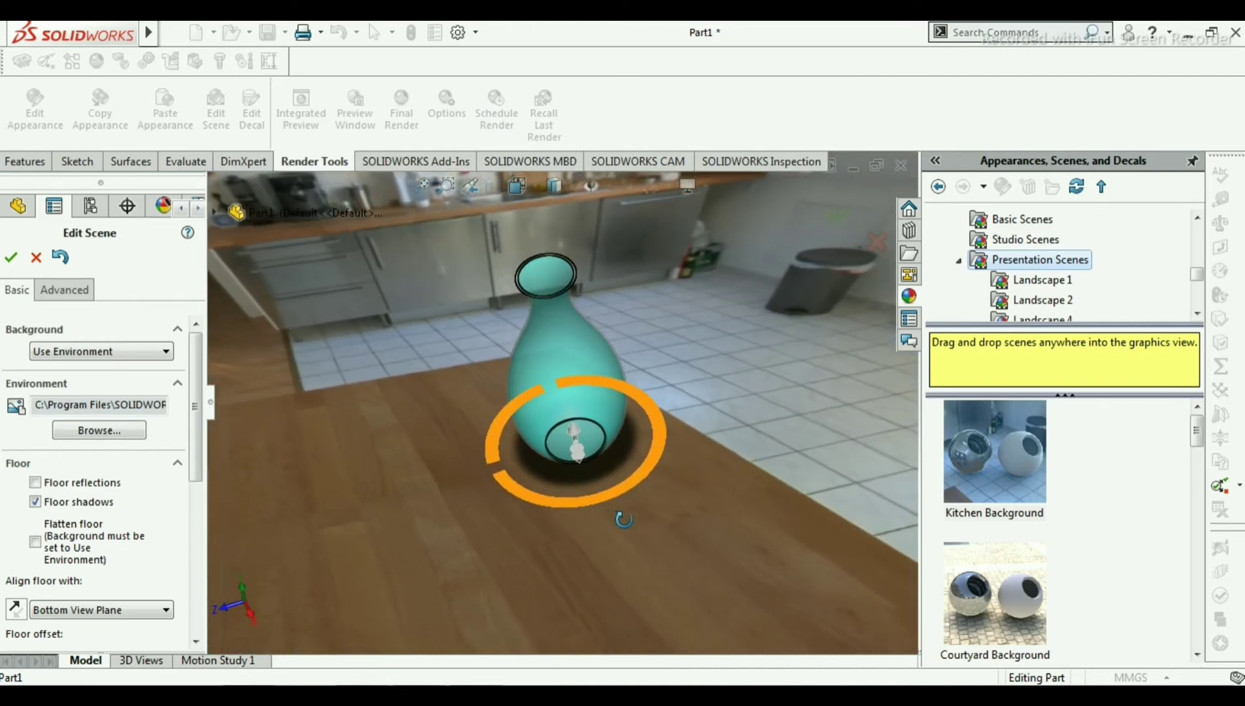
pyautogui.moveTo(687, 370); pyautogui.dragTo(699, 399, button='middle')
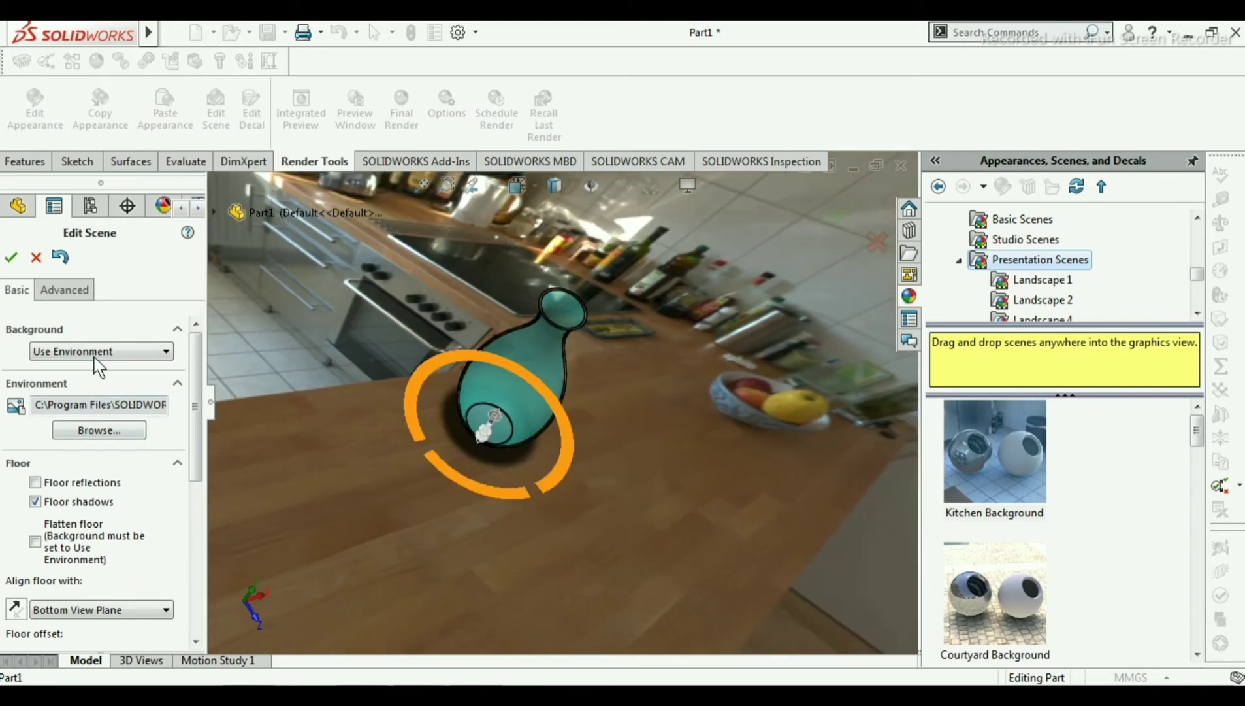
pyautogui.click(12, 257)
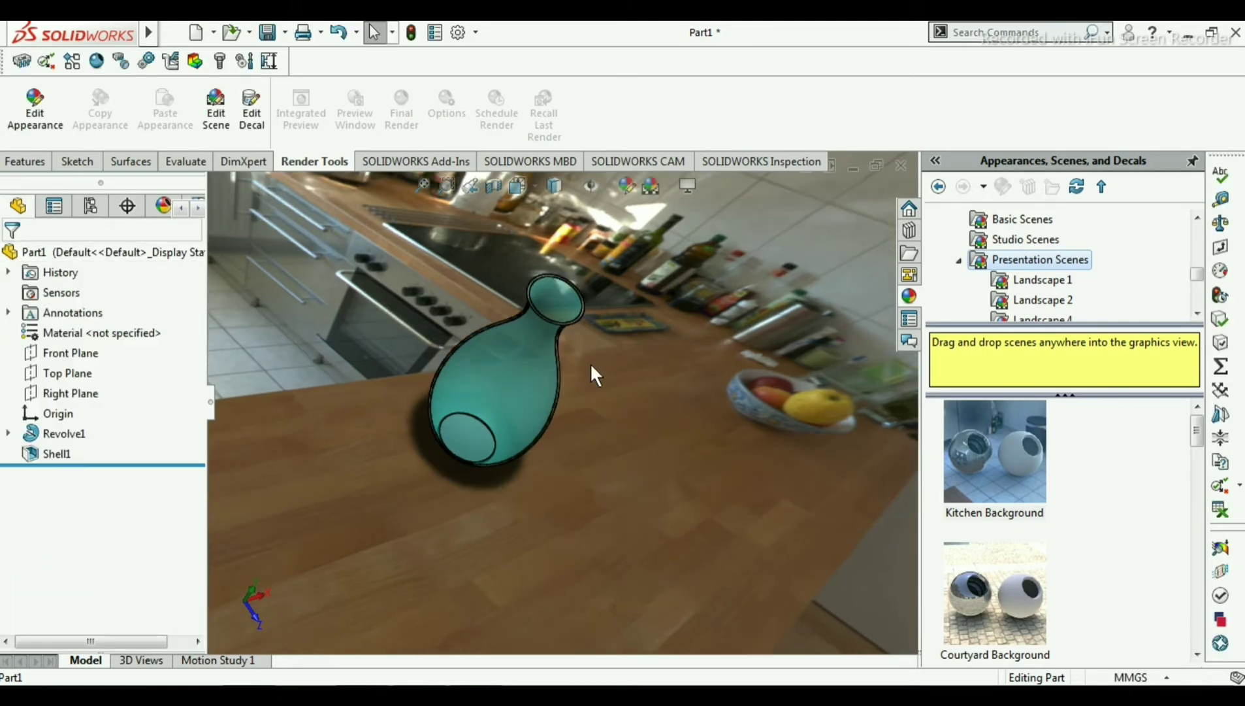
pyautogui.moveTo(589, 363); pyautogui.dragTo(498, 247, button='middle')
pyautogui.scroll(-2, 591, 383)
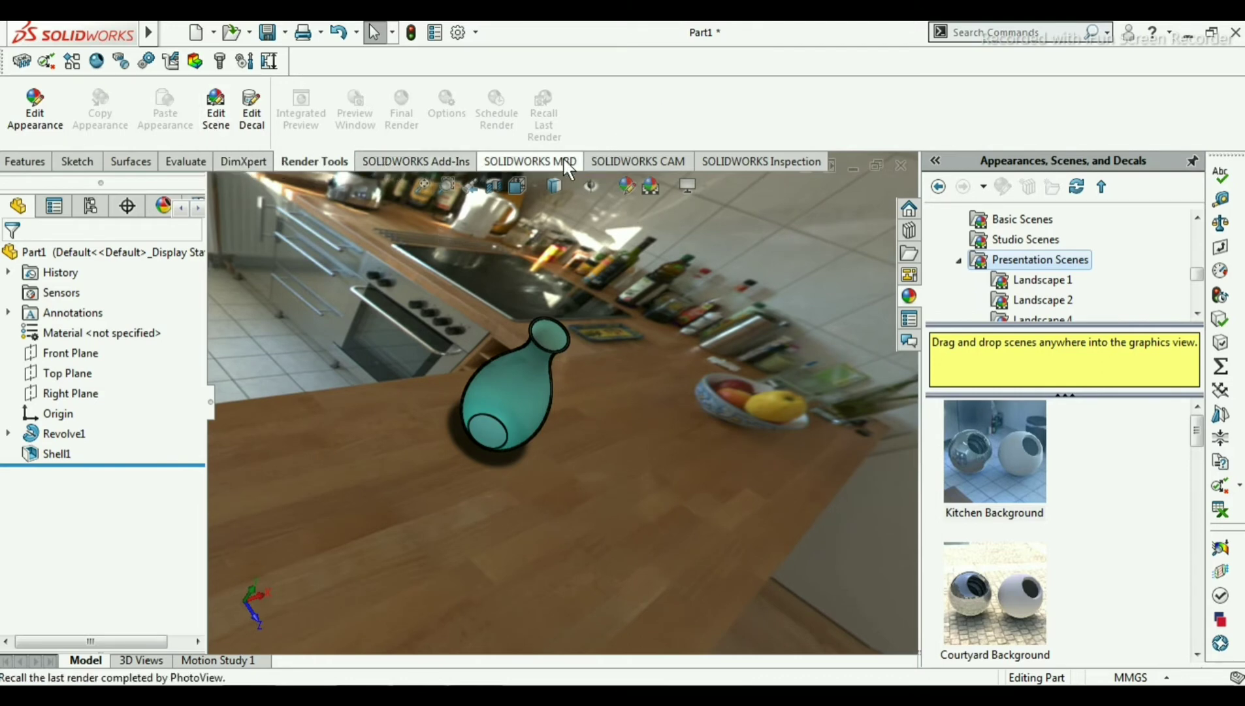
# - Load the PhotoView 360 add-in so the rendering commands can be used
pyautogui.click(462, 165)
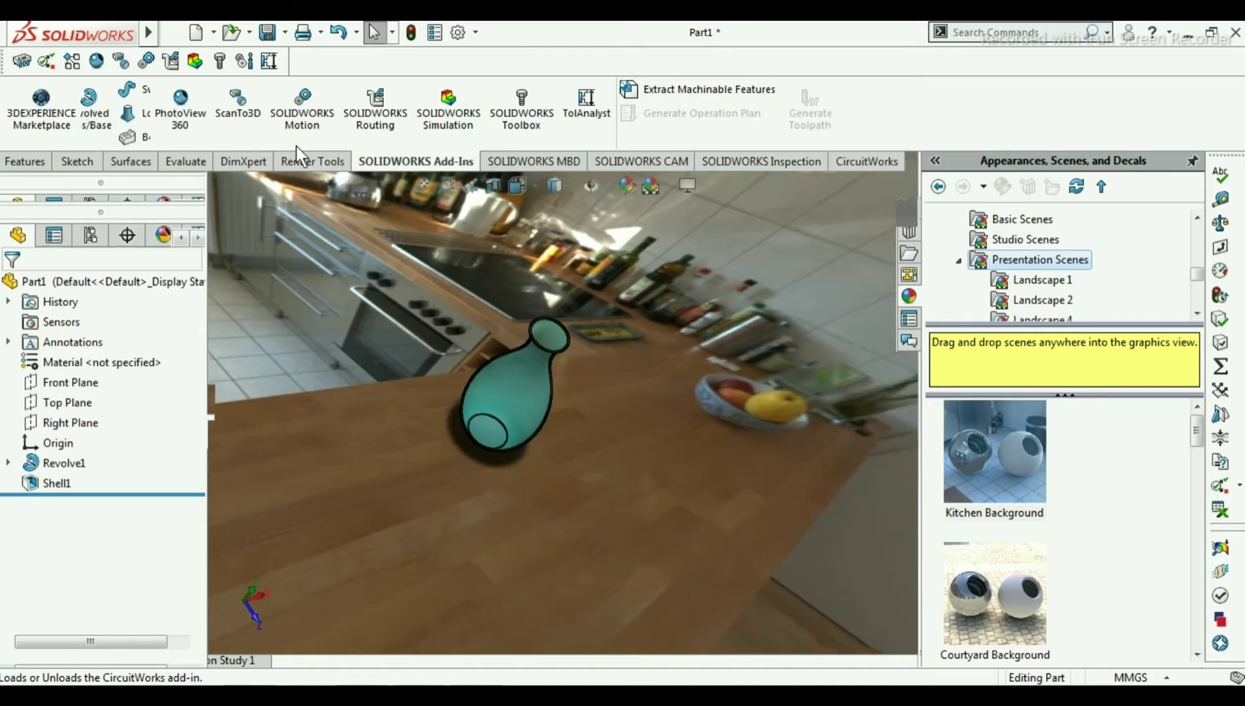
pyautogui.click(175, 111)
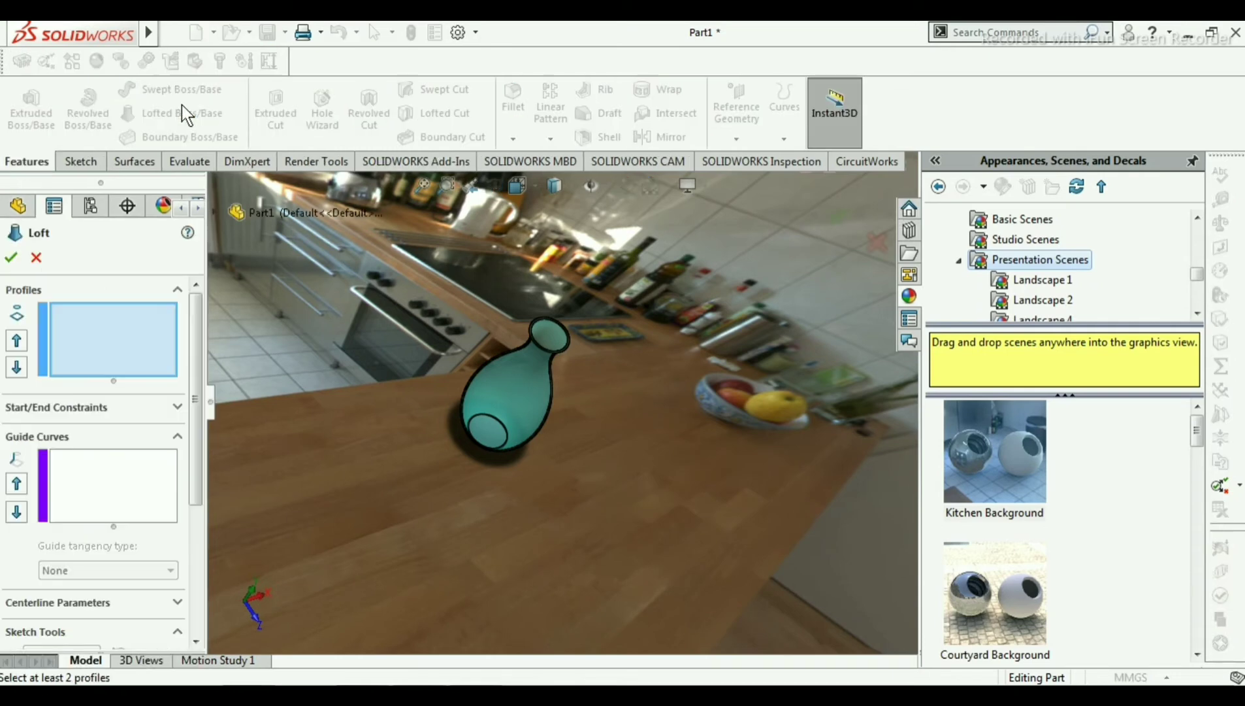
pyautogui.click(36, 257)
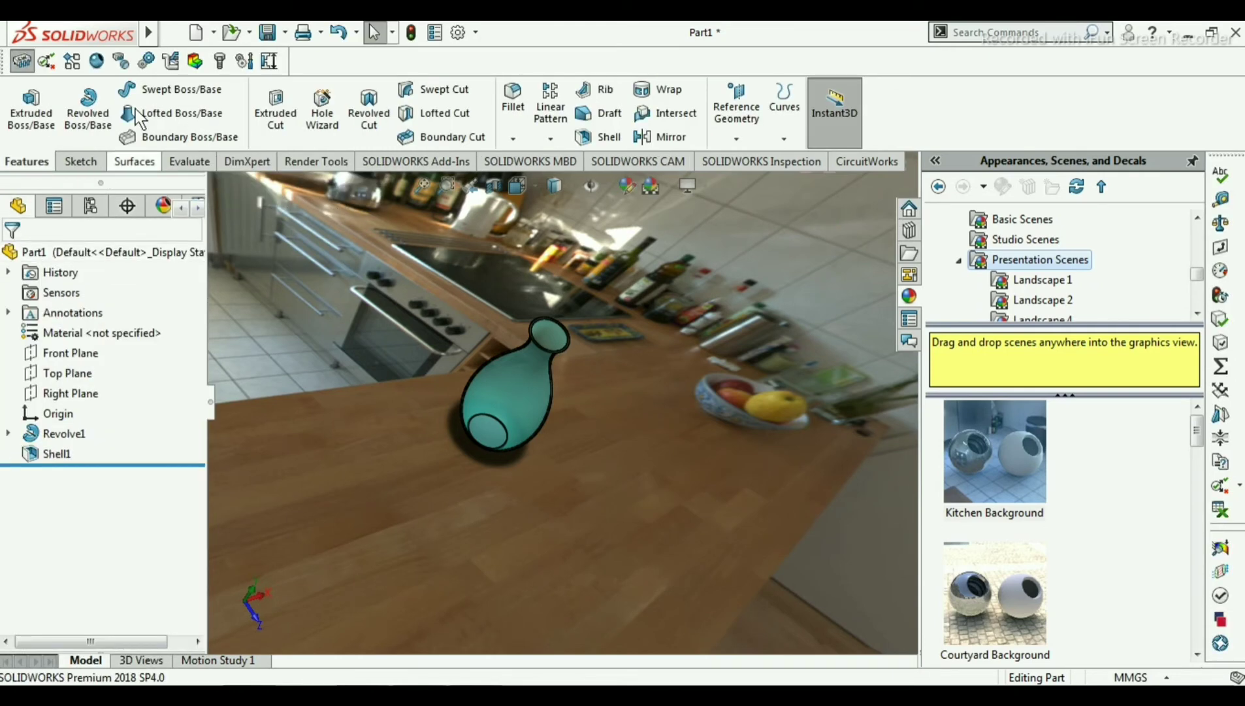
pyautogui.click(423, 168)
pyautogui.click(195, 104)
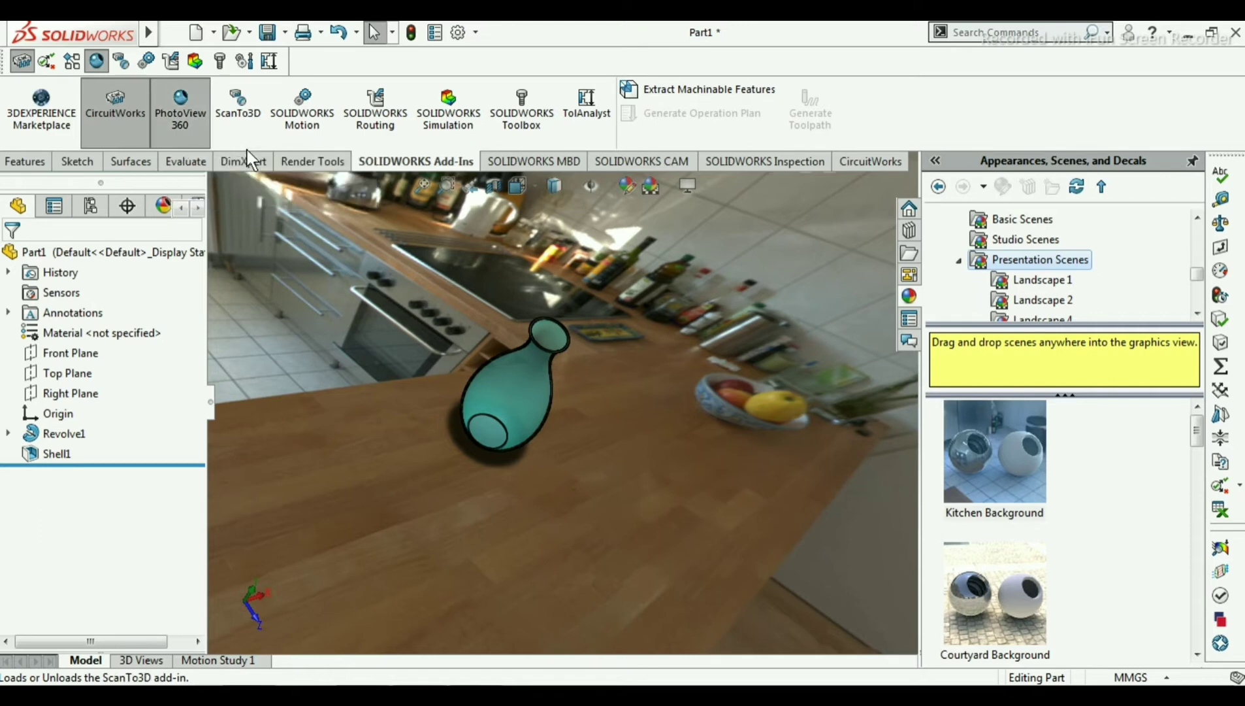
# - Run a final render of the vase, continuing without a camera or perspective view
pyautogui.click(301, 163)
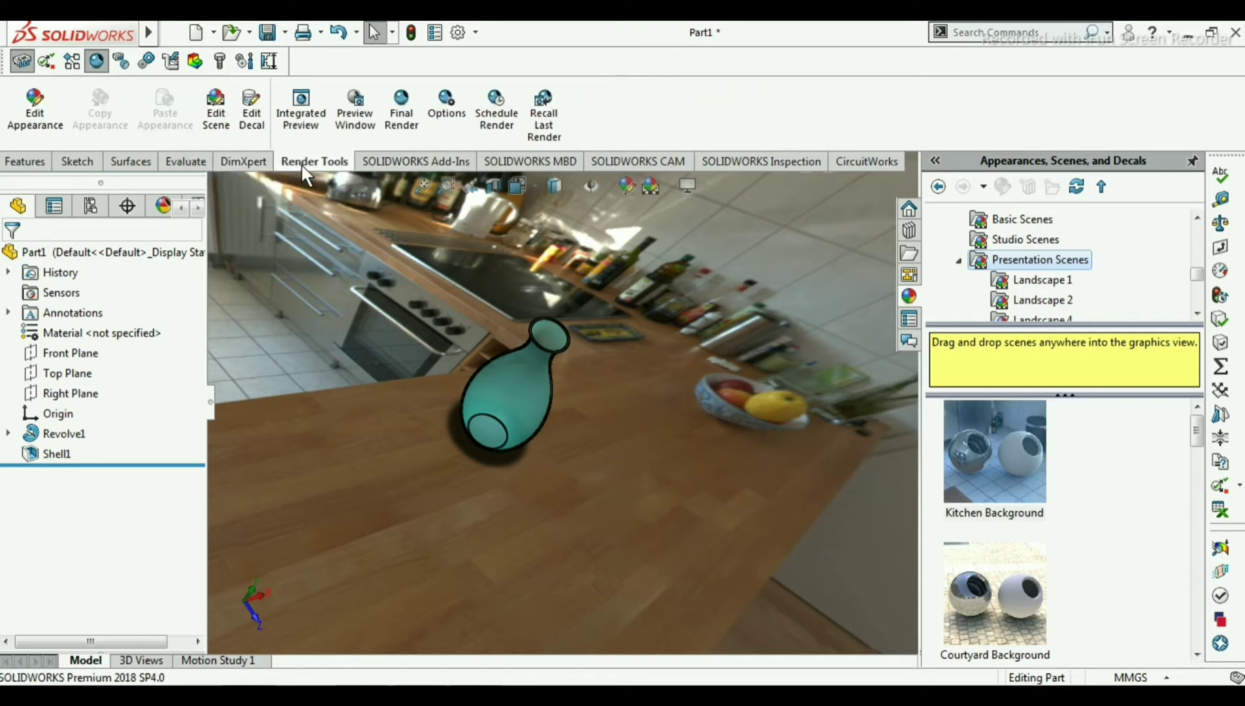
pyautogui.click(397, 117)
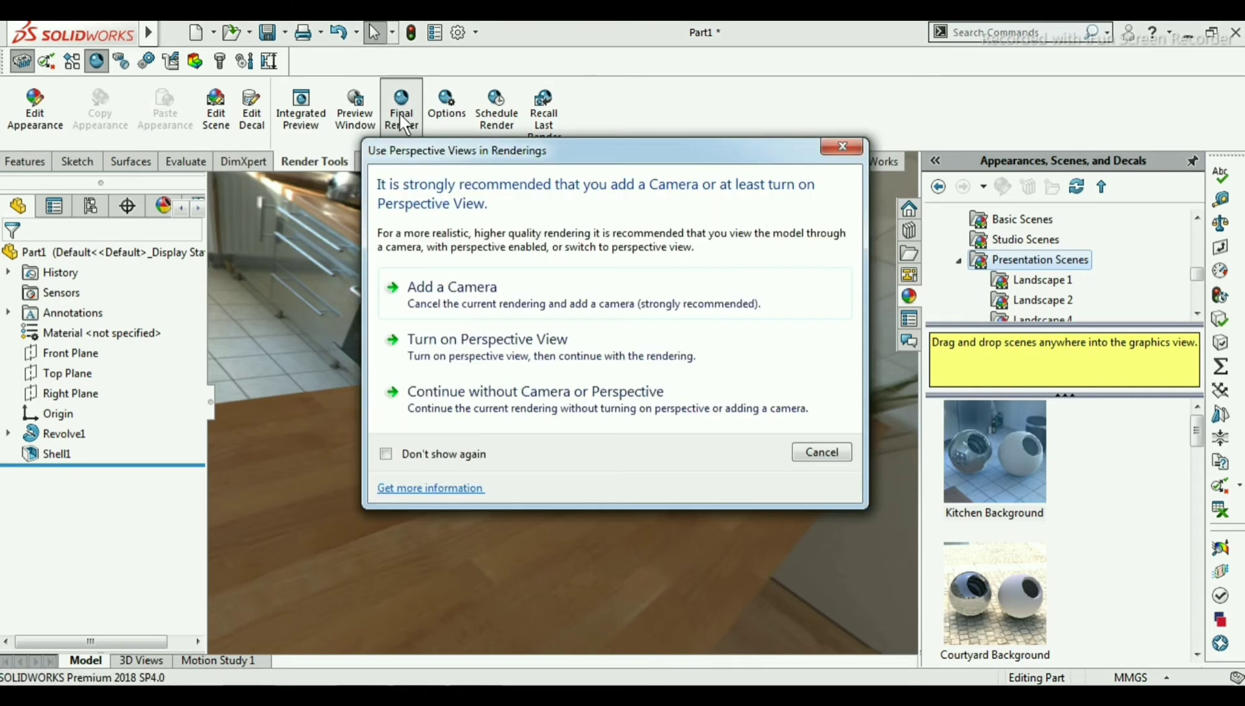
pyautogui.click(464, 398)
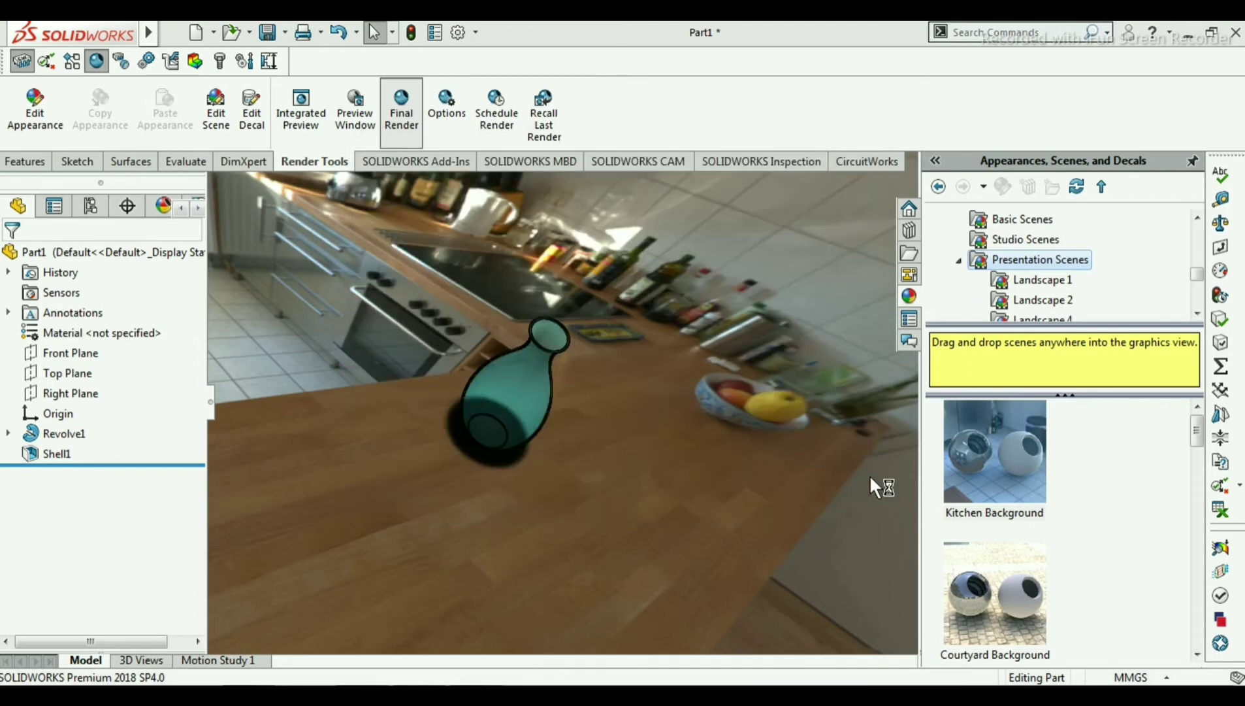
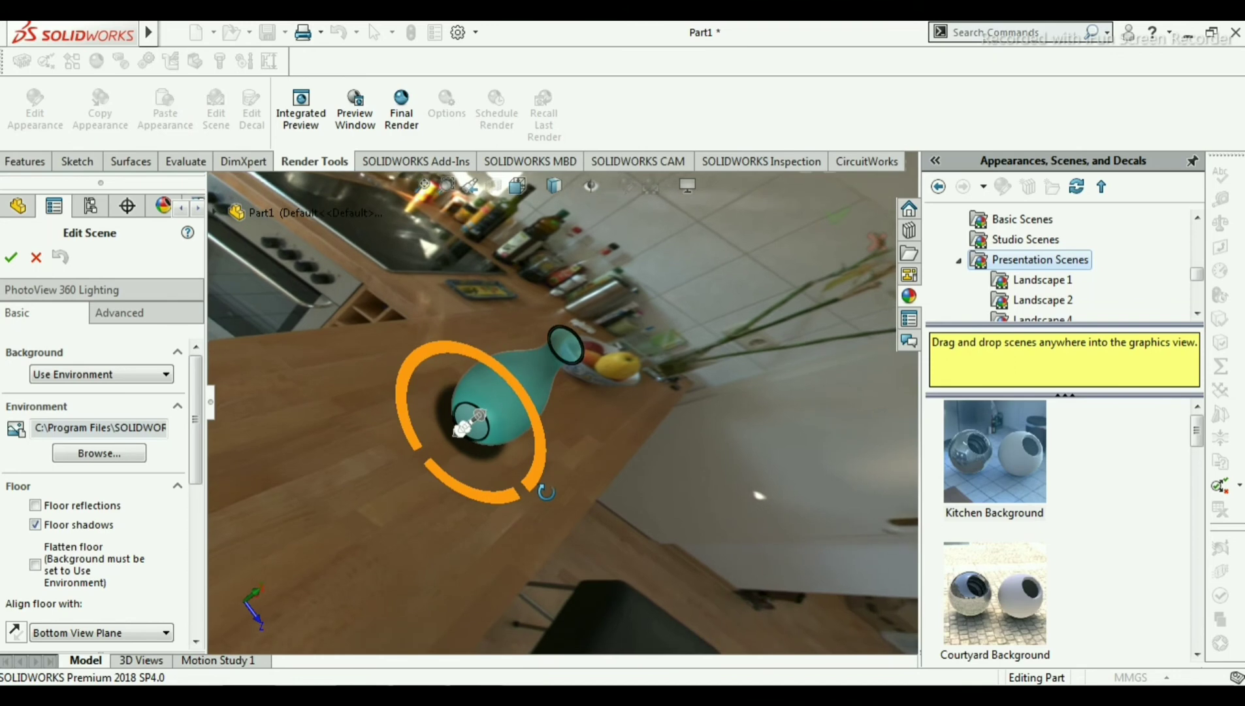
# - Adjust the vase's size and viewing angle on the worktop while editing the scene, and accept the scene
pyautogui.scroll(-1, 536, 506)
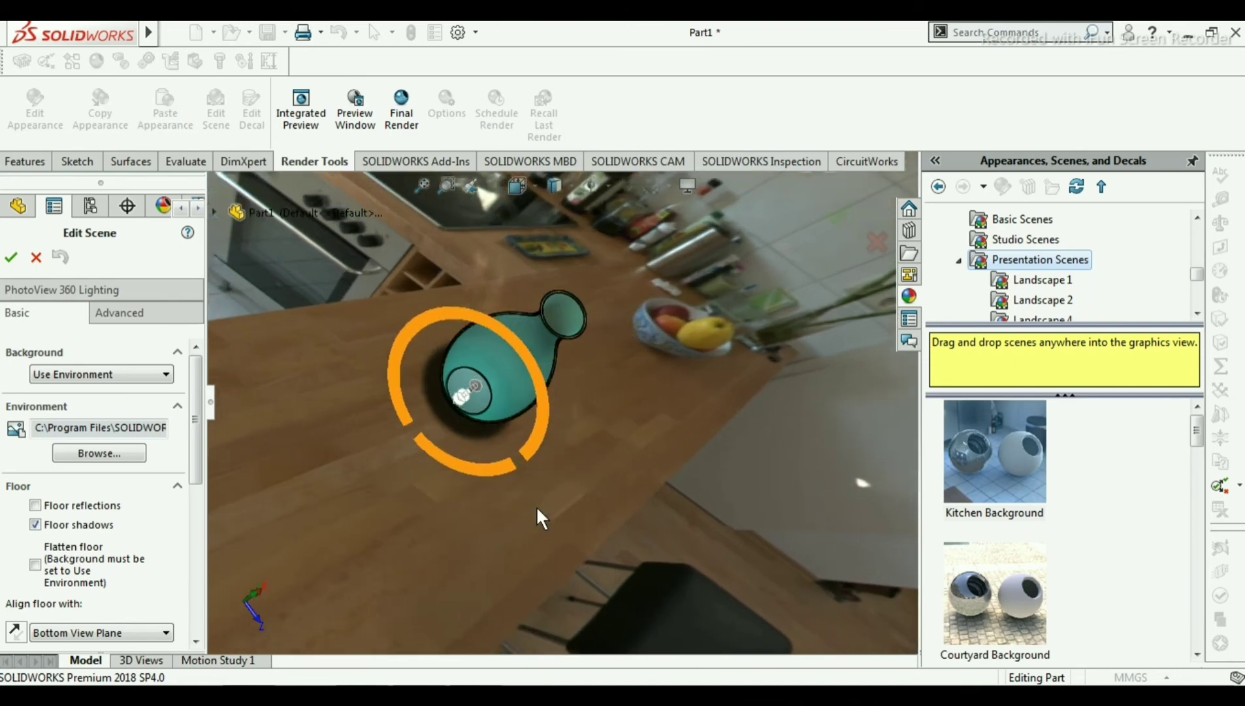
pyautogui.scroll(1, 536, 506)
pyautogui.scroll(-3, 536, 506)
pyautogui.scroll(3, 482, 356)
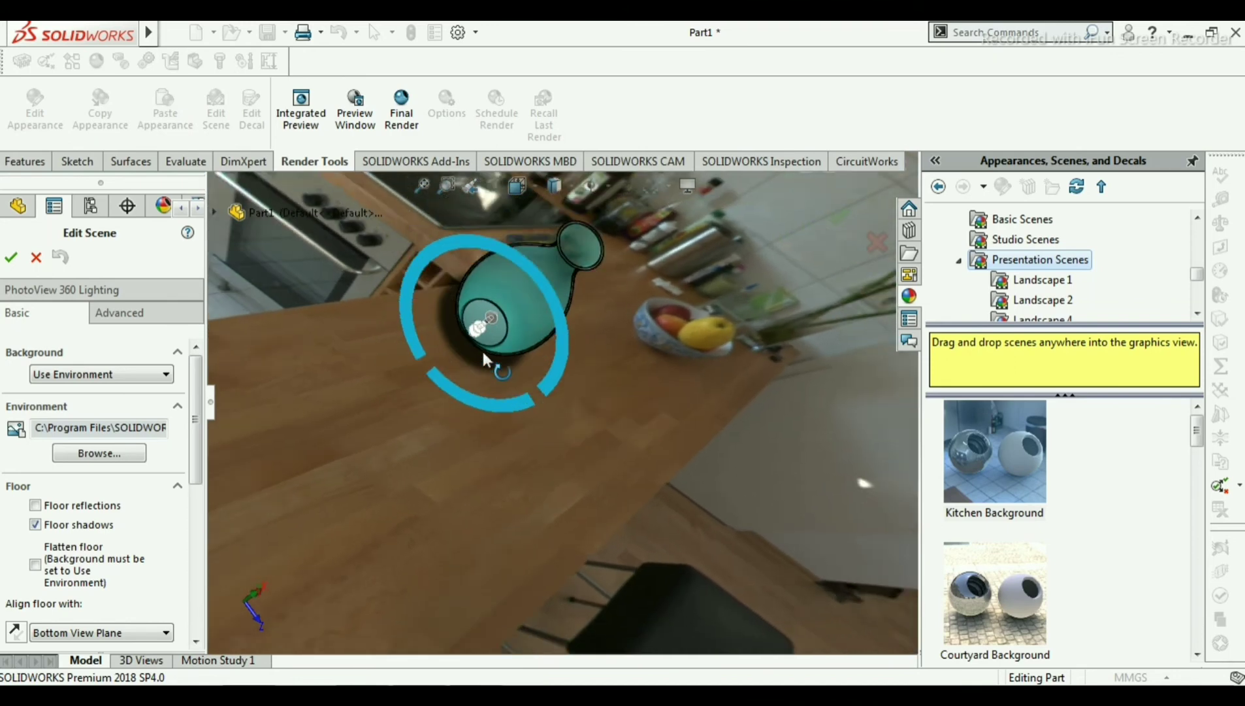
pyautogui.moveTo(648, 322); pyautogui.dragTo(560, 371, button='middle')
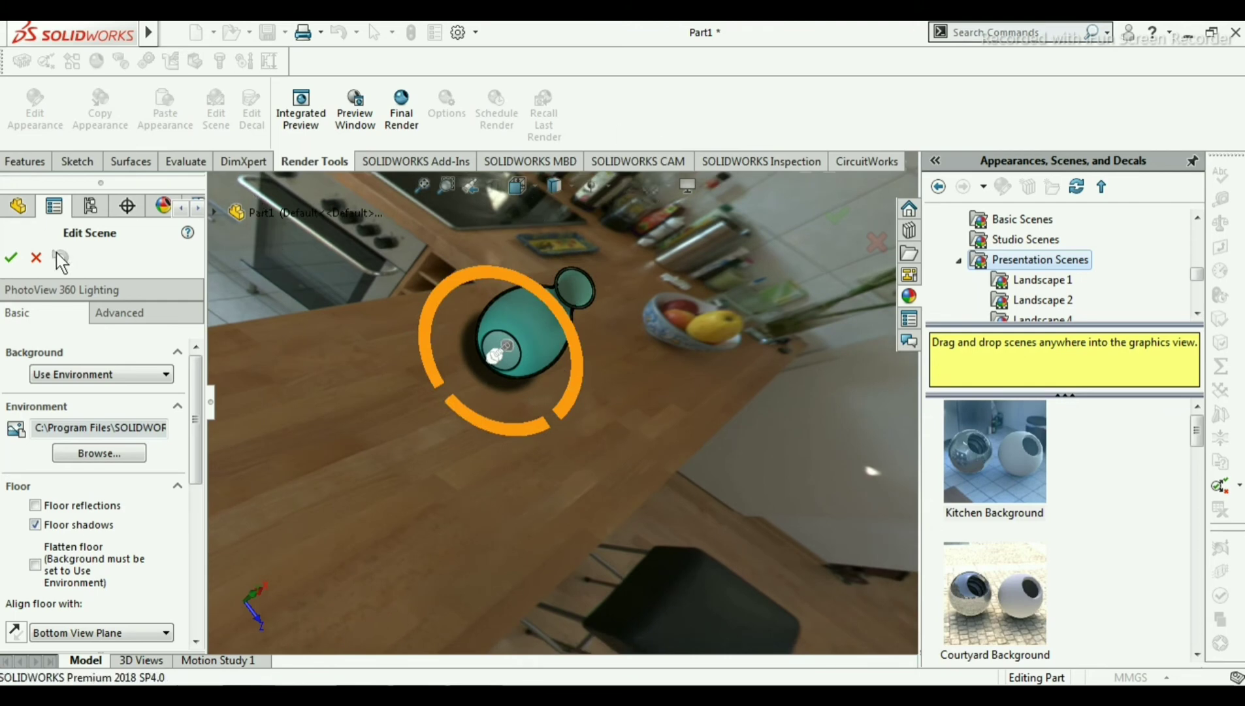
pyautogui.click(13, 260)
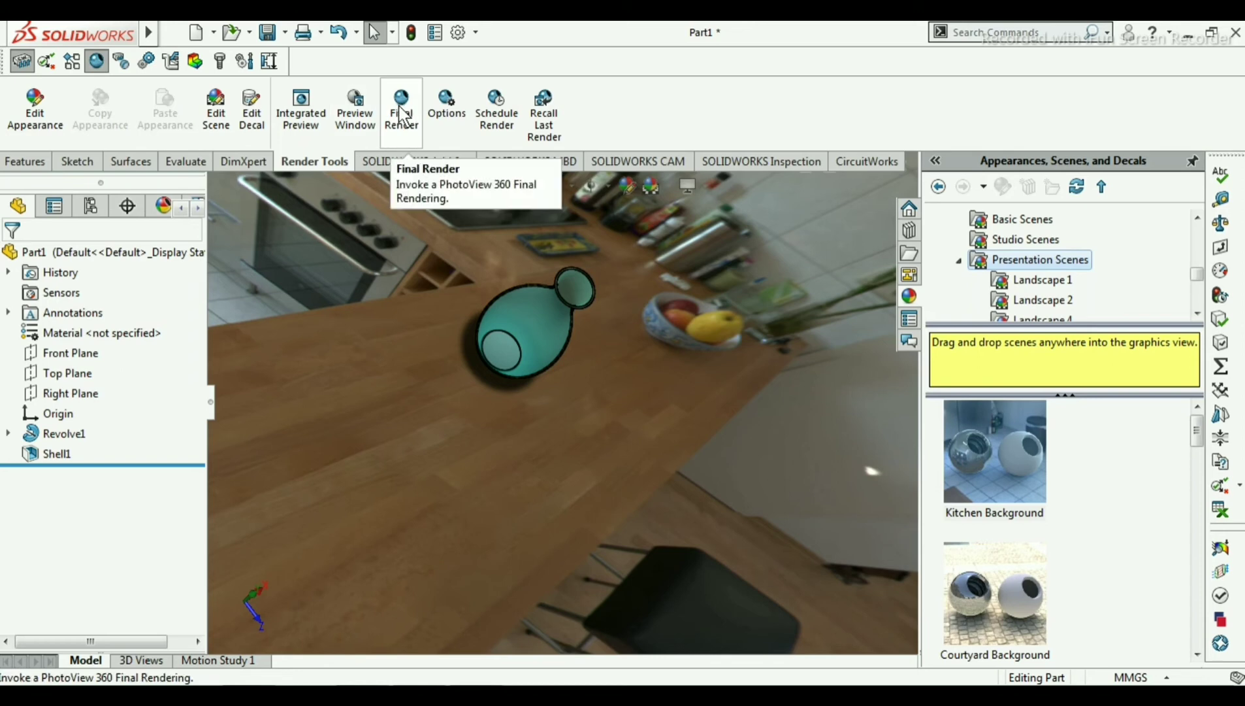
# - Check the vase in the PhotoView 360 preview window and run a final render of this view
pyautogui.click(366, 123)
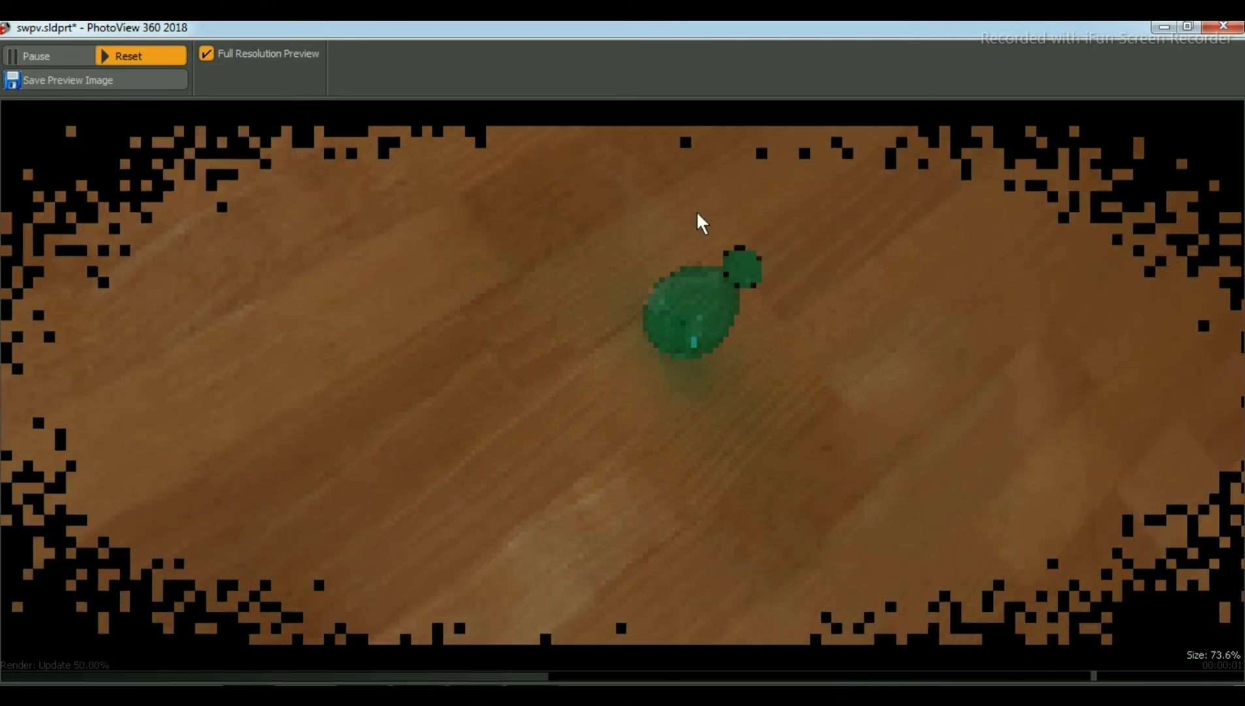
pyautogui.click(1223, 25)
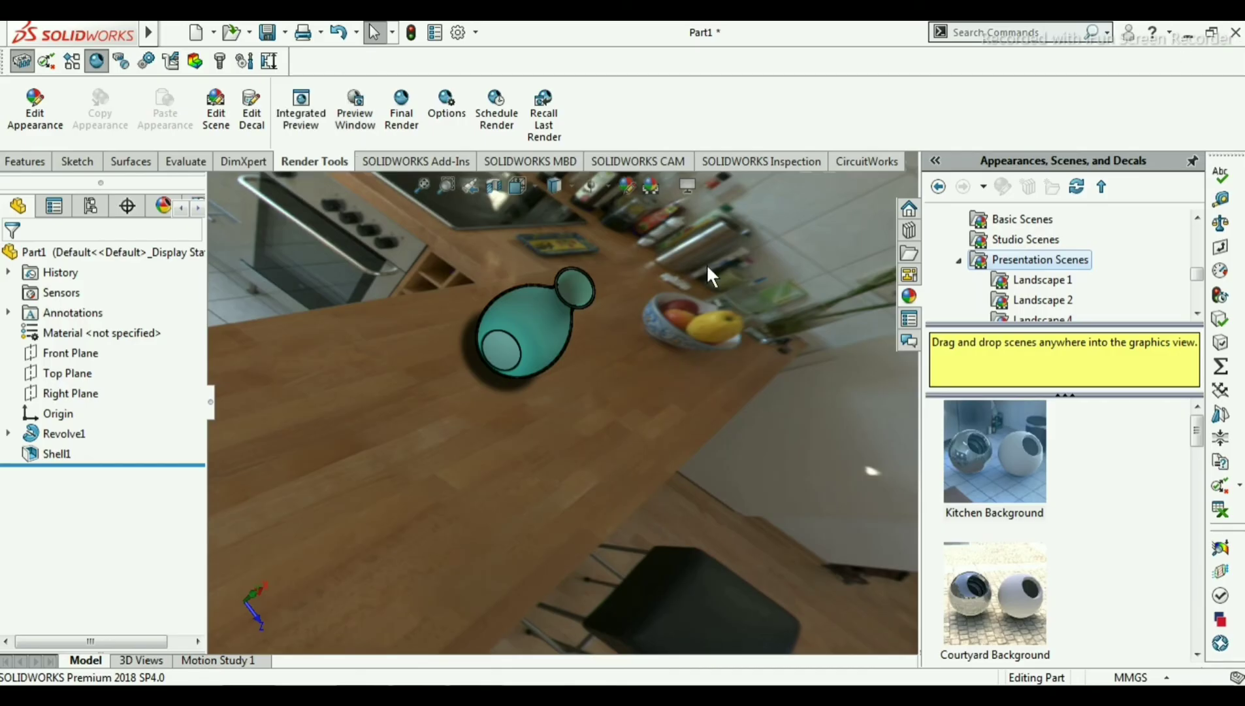
pyautogui.click(400, 105)
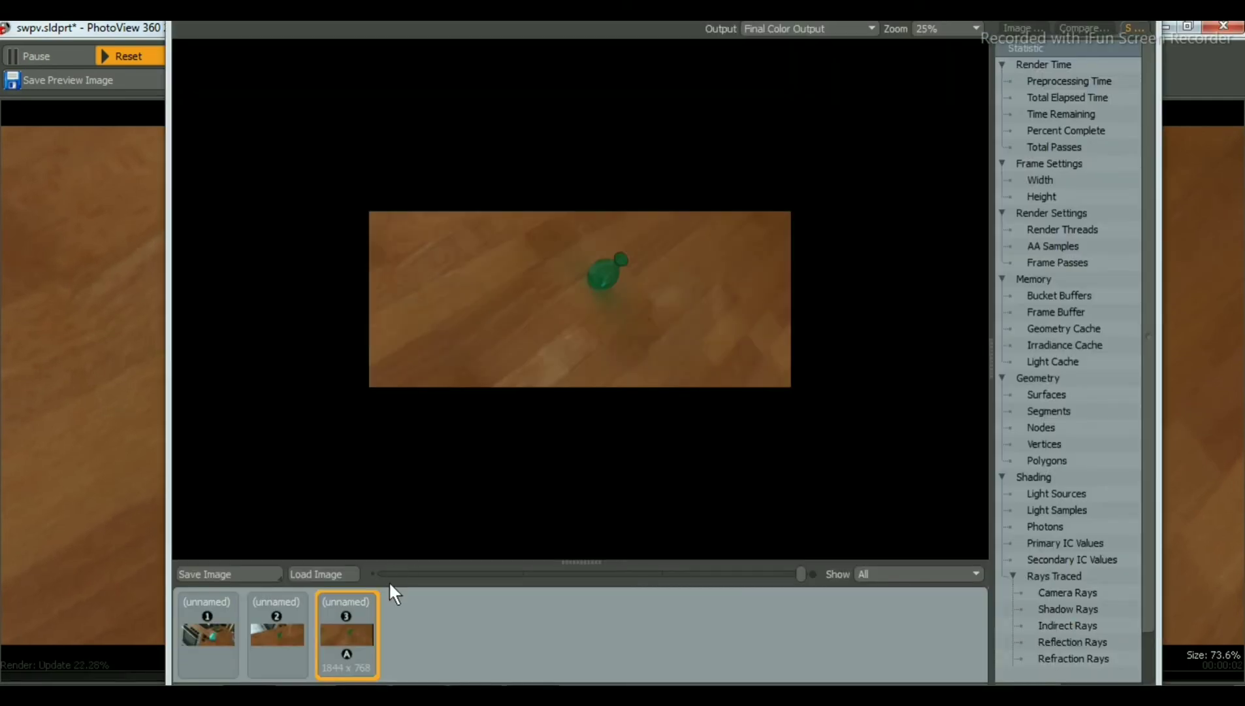
# - Look at the options for saving the rendered image without saving it, and close the final render and preview windows
pyautogui.click(224, 575)
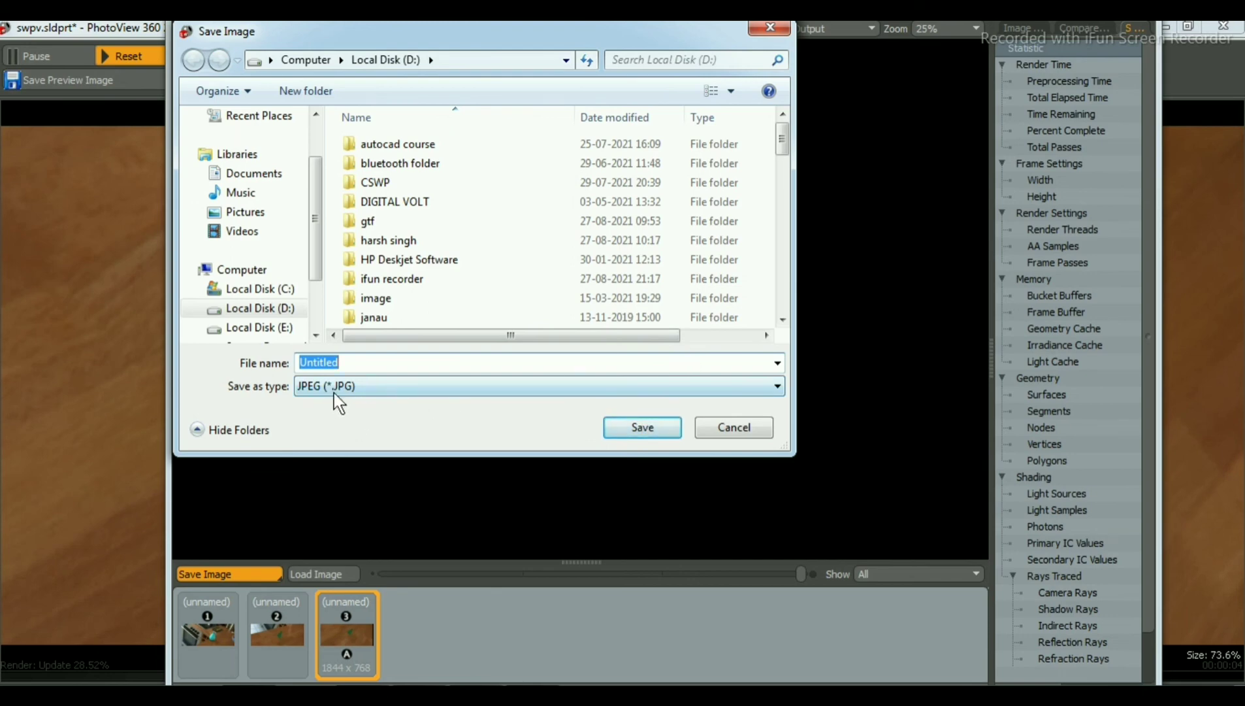
pyautogui.click(773, 32)
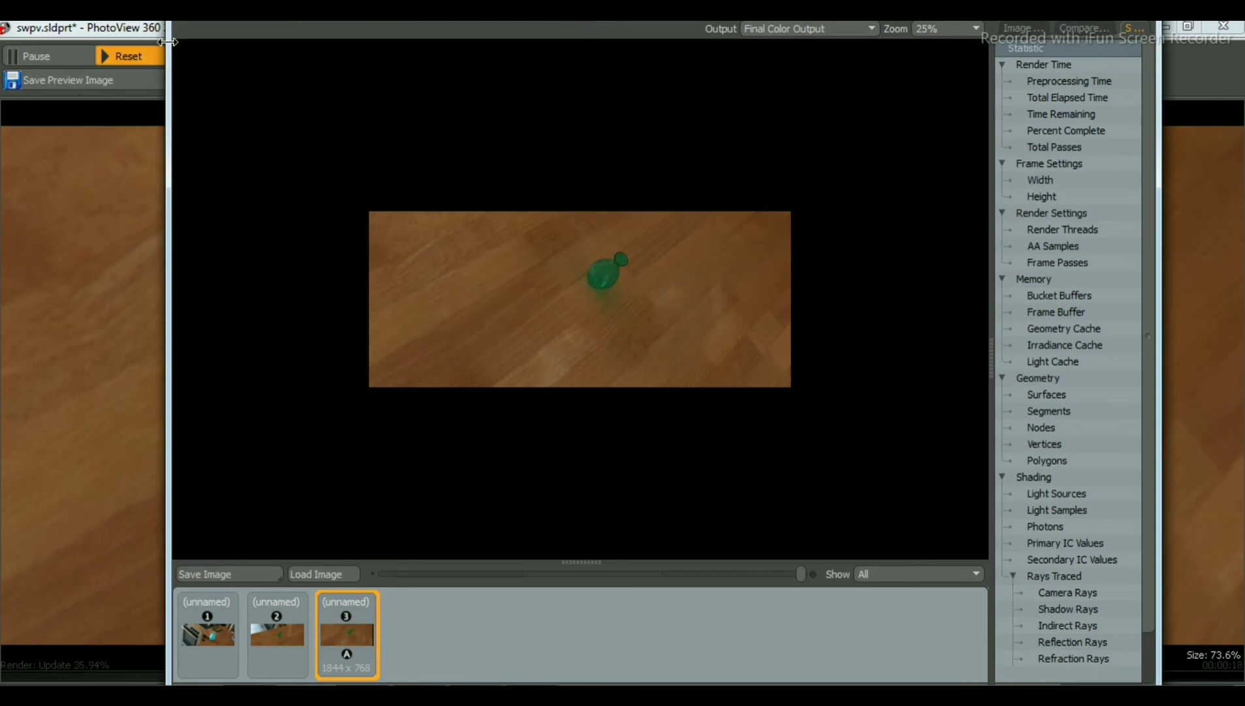
pyautogui.moveTo(168, 93); pyautogui.dragTo(173, 111)
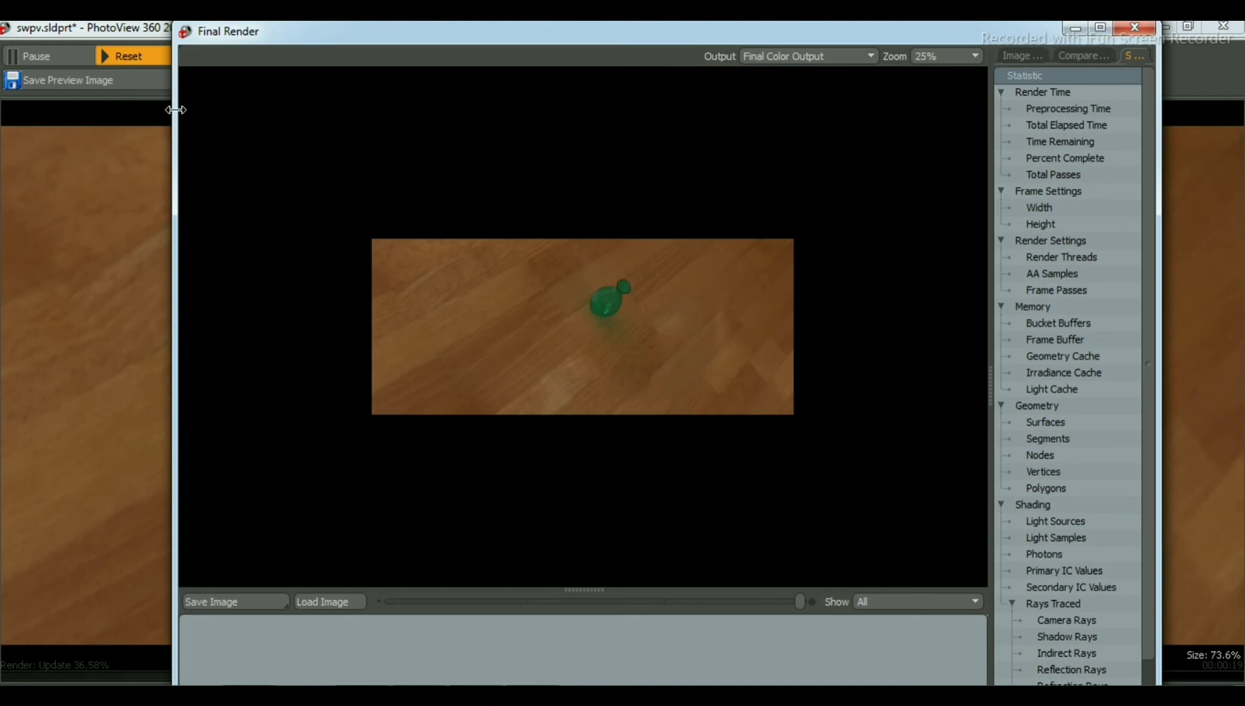
pyautogui.click(1144, 31)
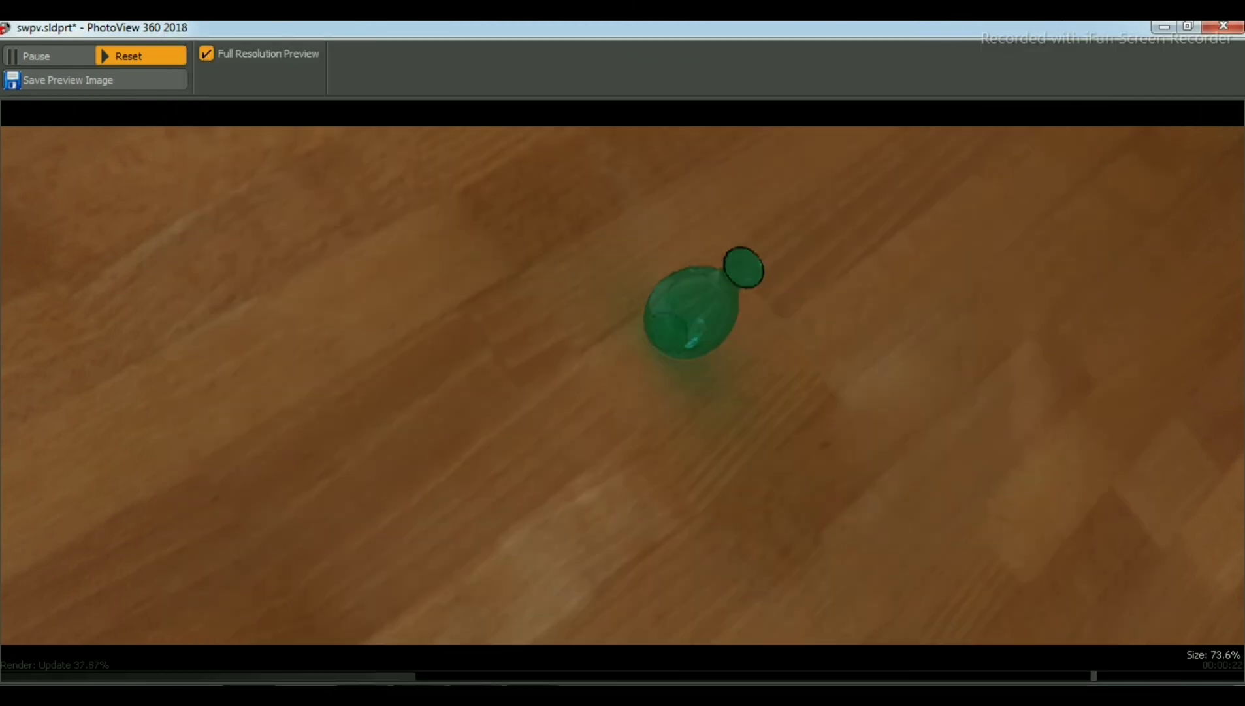
pyautogui.click(1223, 26)
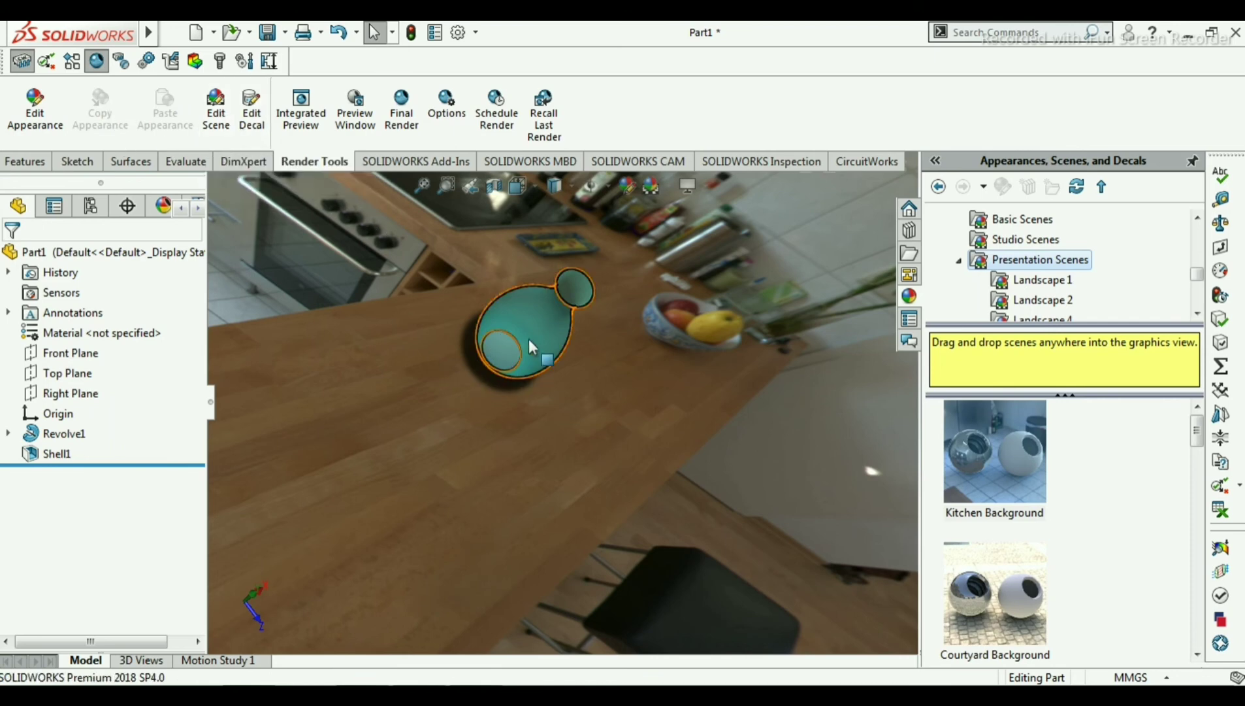
# - Edit the scene and orient the view so the vase stands near the worktop's edge beside the tiled floor
pyautogui.click(207, 98)
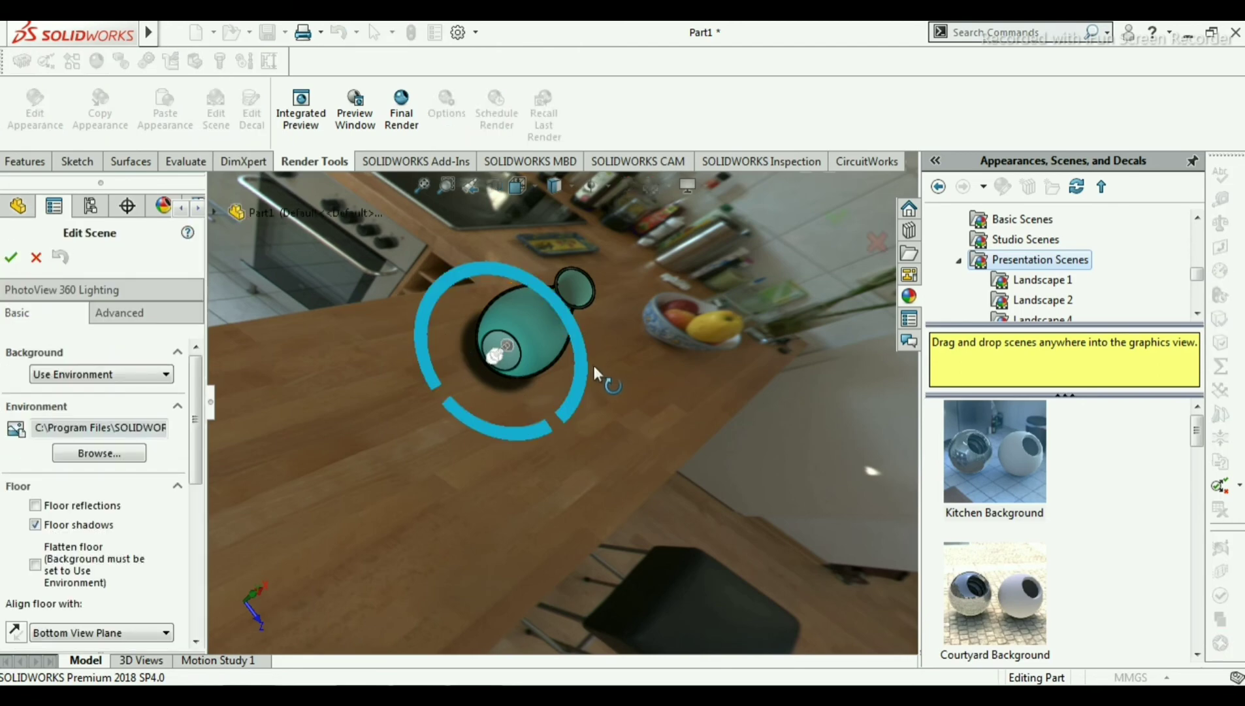
pyautogui.scroll(-5, 594, 368)
pyautogui.scroll(4, 403, 292)
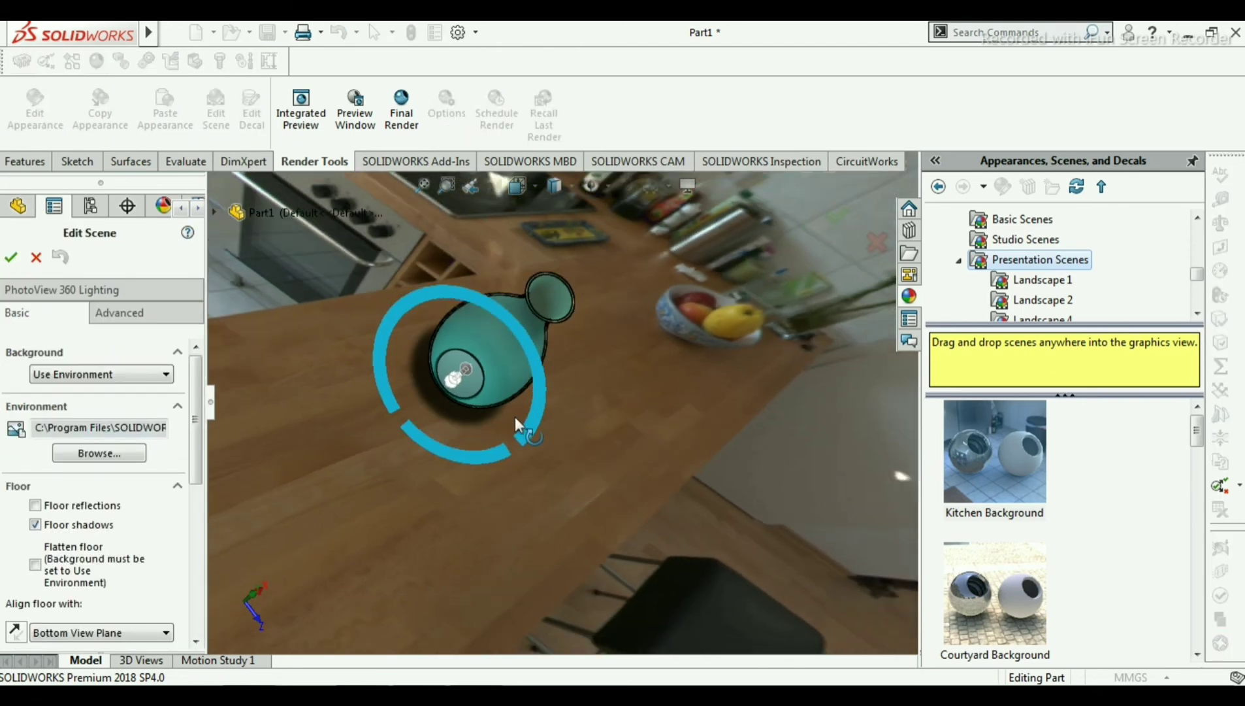
pyautogui.moveTo(517, 425); pyautogui.dragTo(583, 439, button='middle')
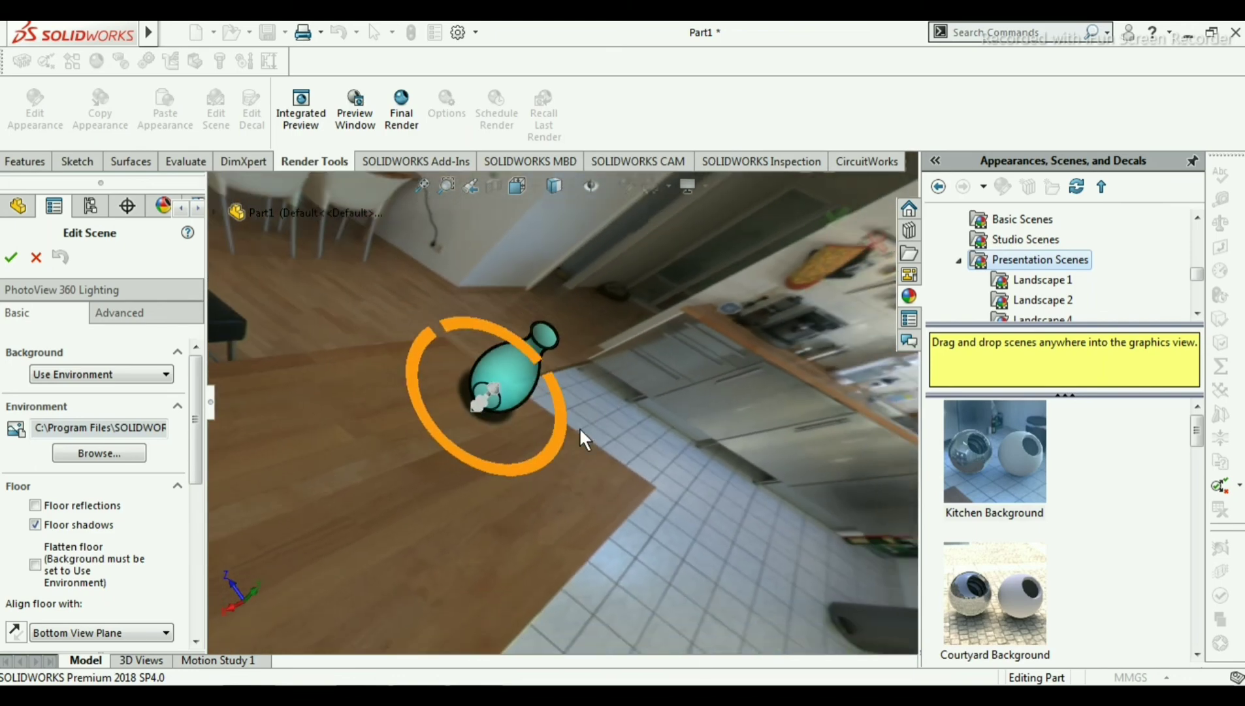
pyautogui.moveTo(568, 346); pyautogui.dragTo(563, 354, button='middle')
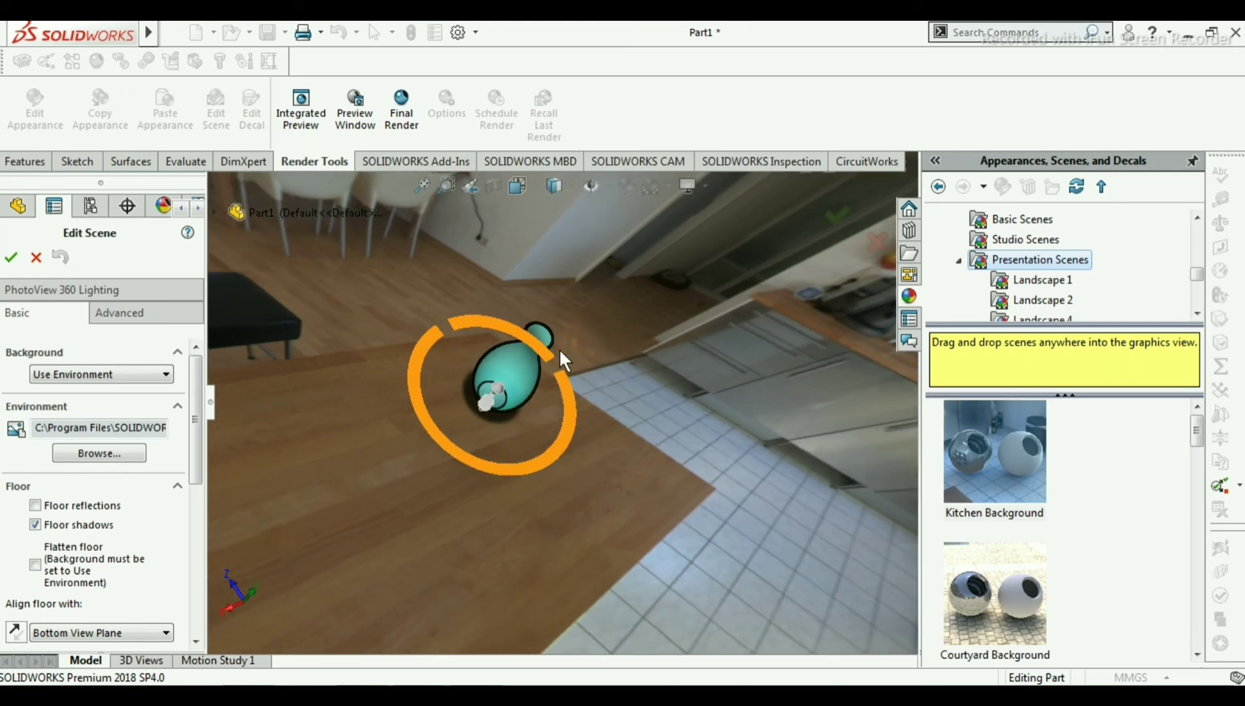
pyautogui.click(11, 258)
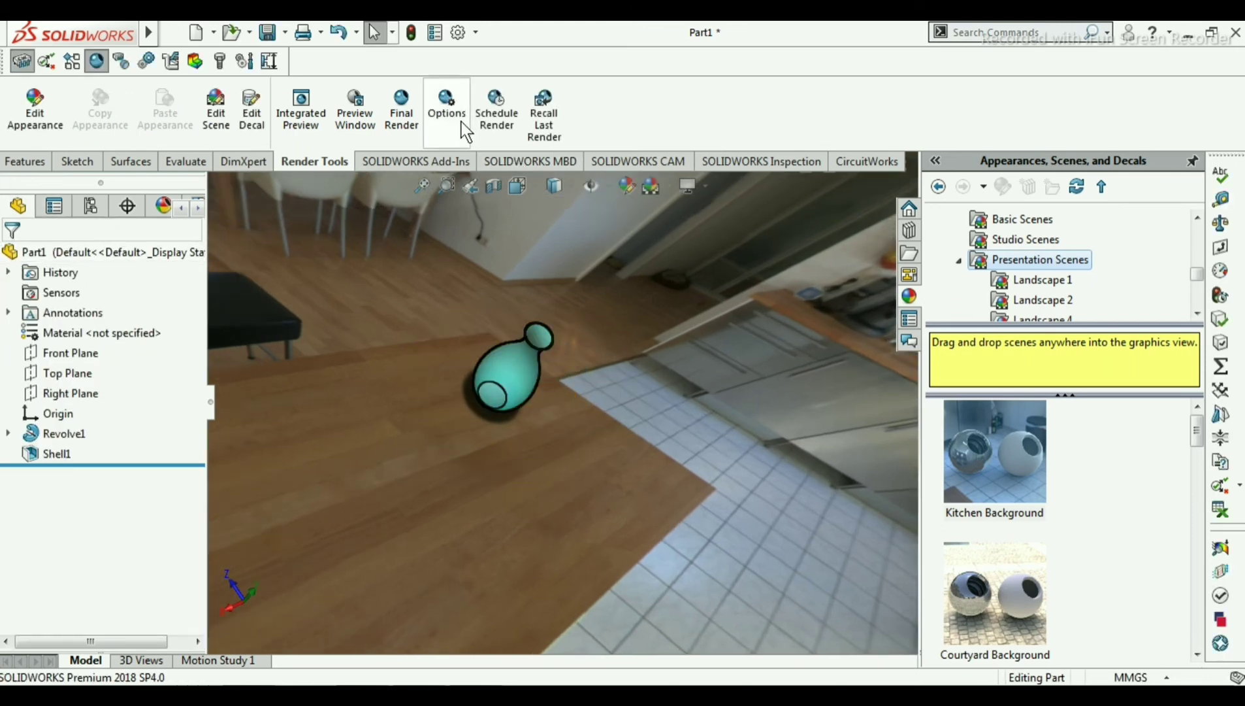
# - Run a final render of the new view and set the rendered image's zoom to 100%
pyautogui.click(401, 113)
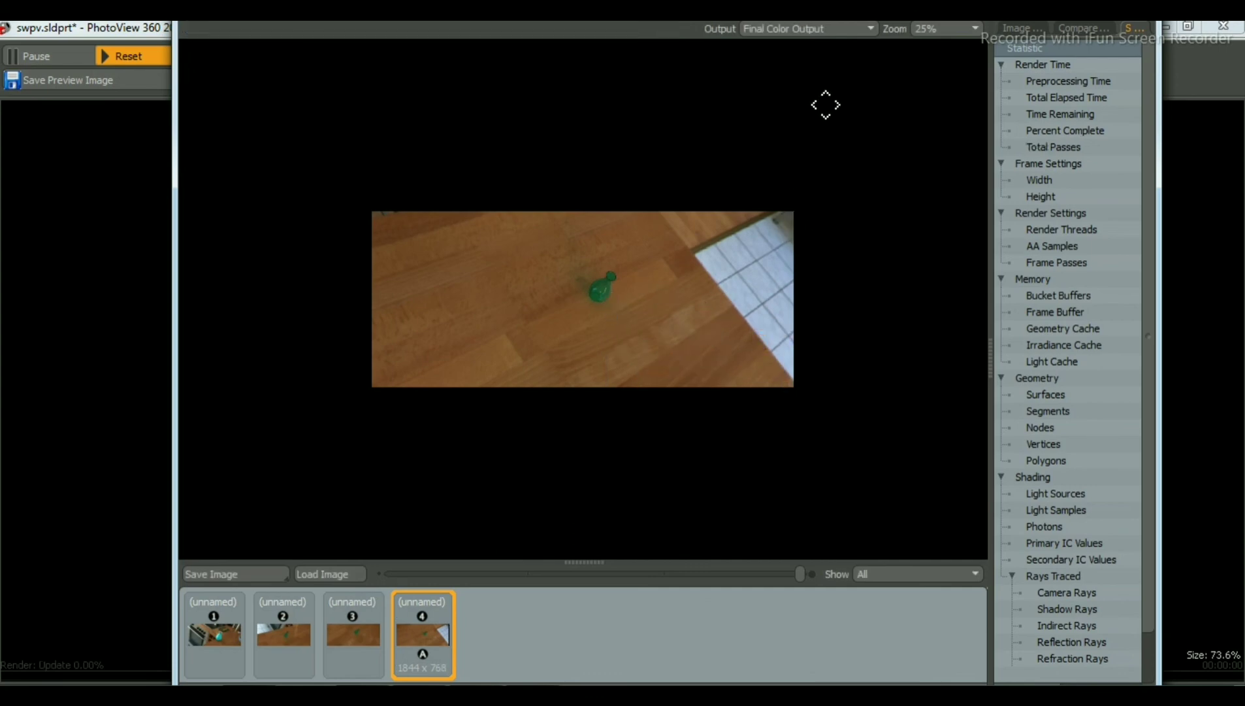
pyautogui.click(969, 23)
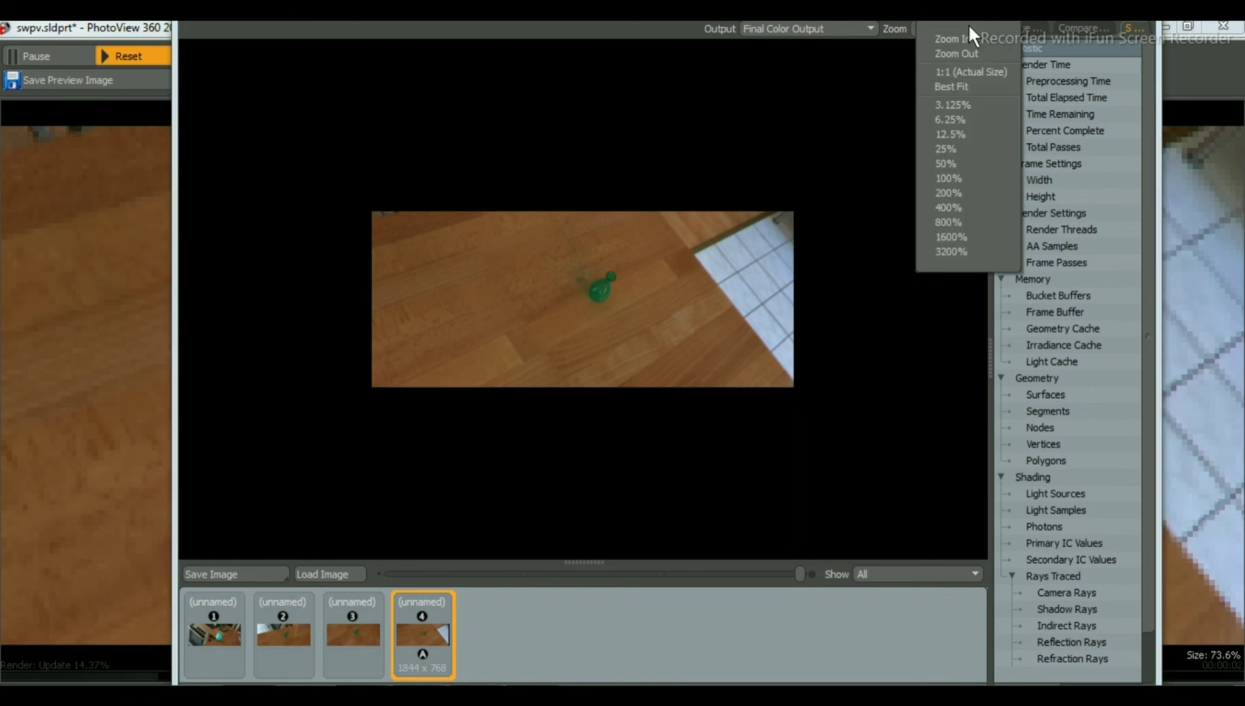
pyautogui.click(960, 175)
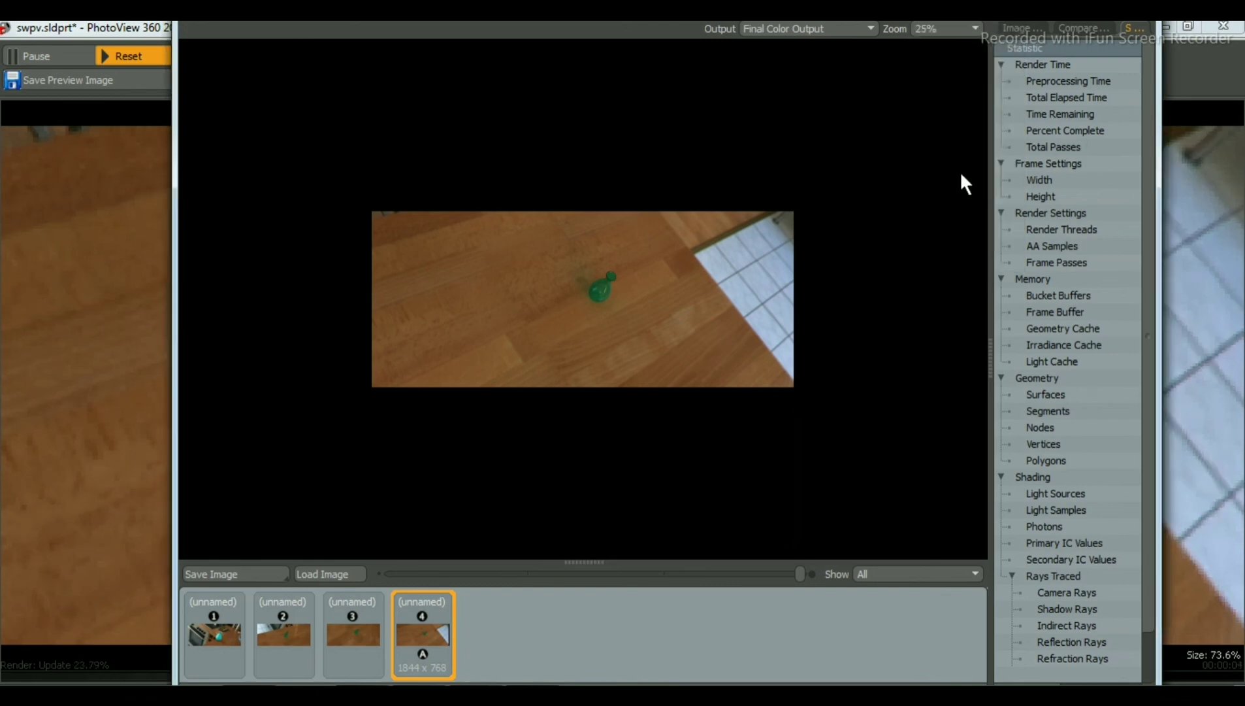
# - Examine the rendered glass vase at zoom levels from 50% to 200%
pyautogui.scroll(-3, 888, 264)
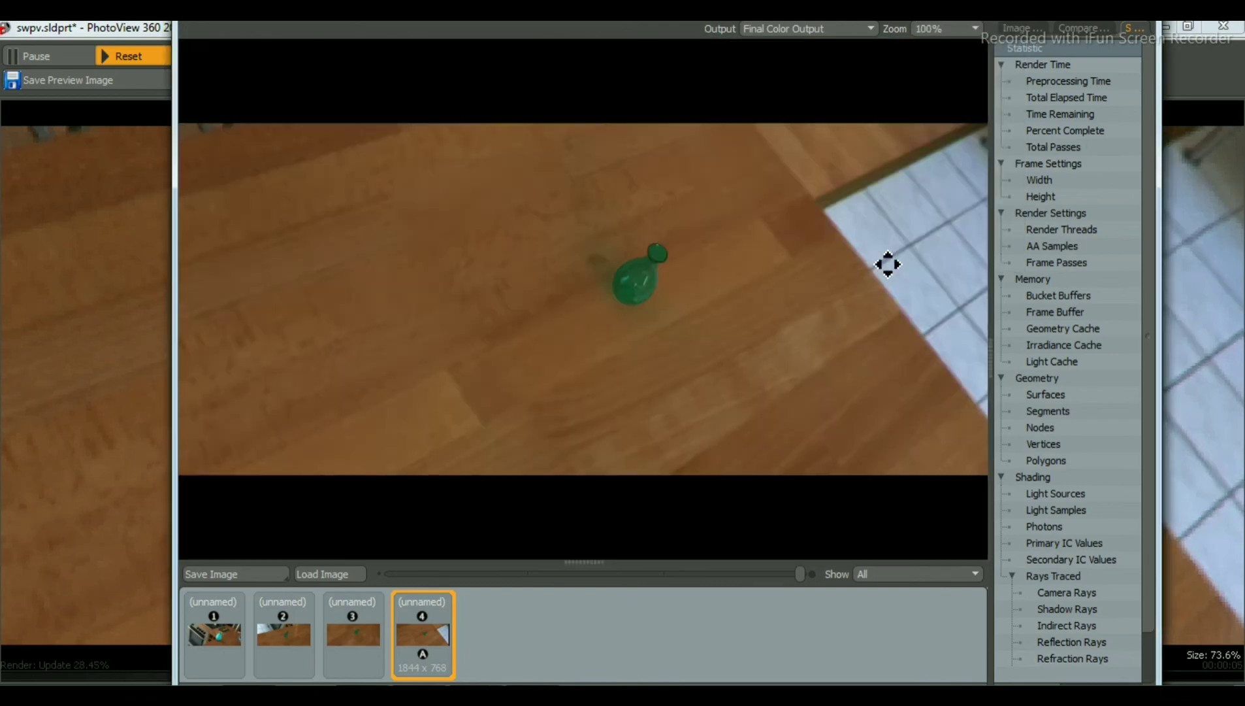
pyautogui.scroll(1, 703, 314)
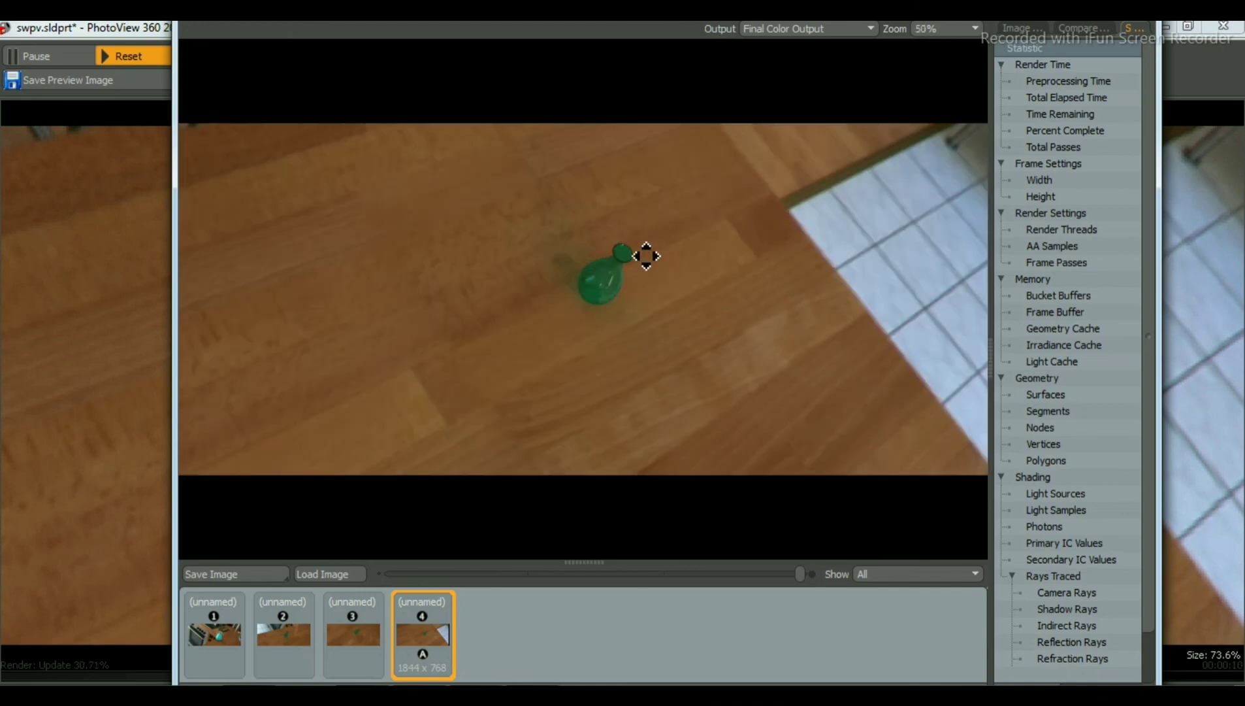
pyautogui.scroll(1, 631, 293)
pyautogui.scroll(1, 631, 292)
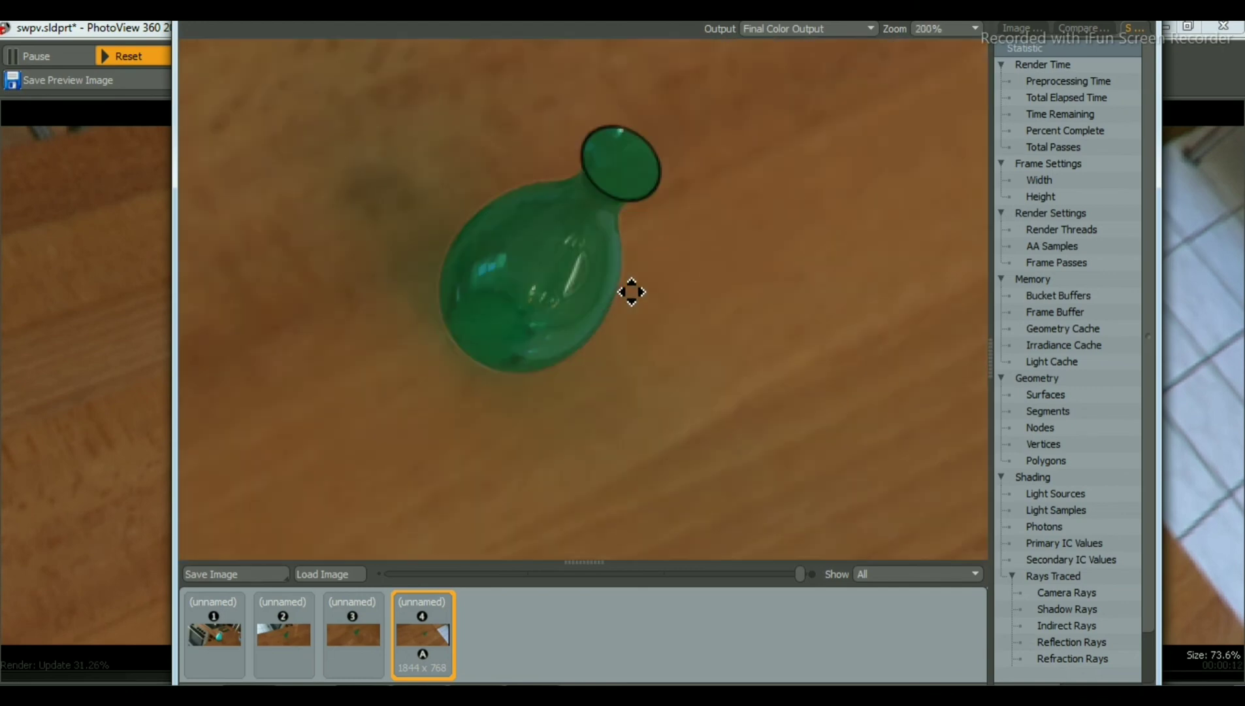
pyautogui.scroll(-1, 631, 292)
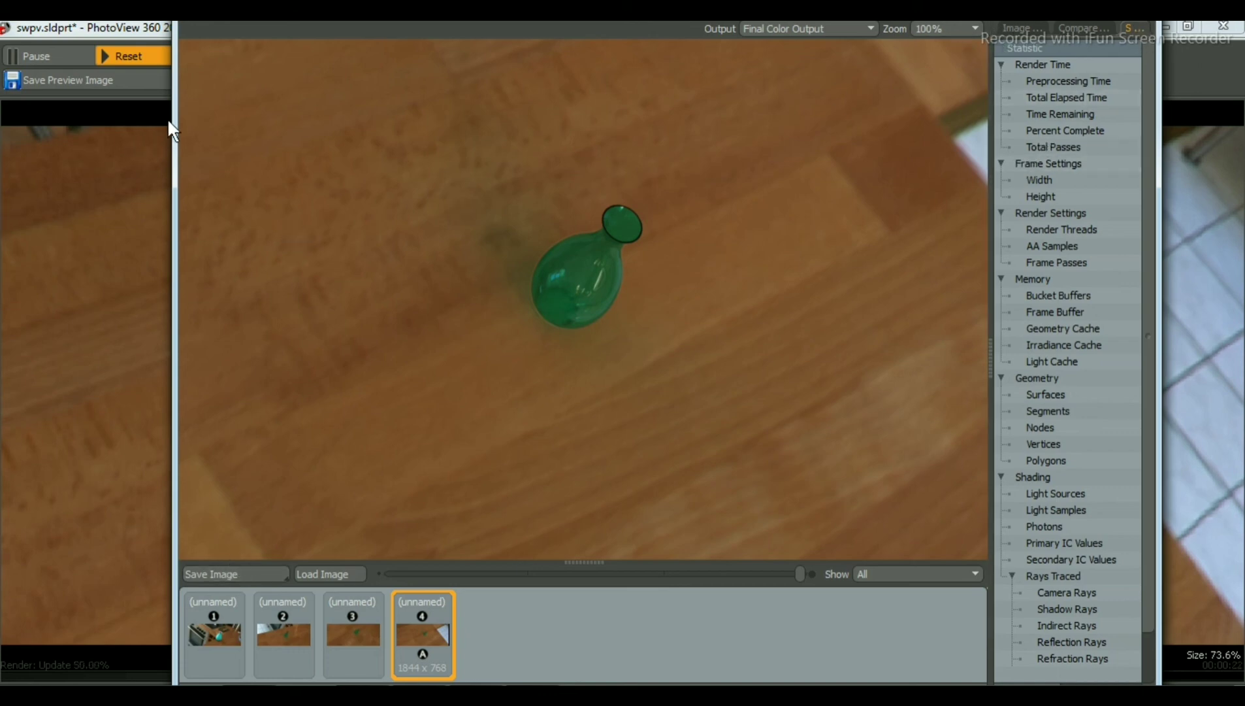
pyautogui.click(176, 32)
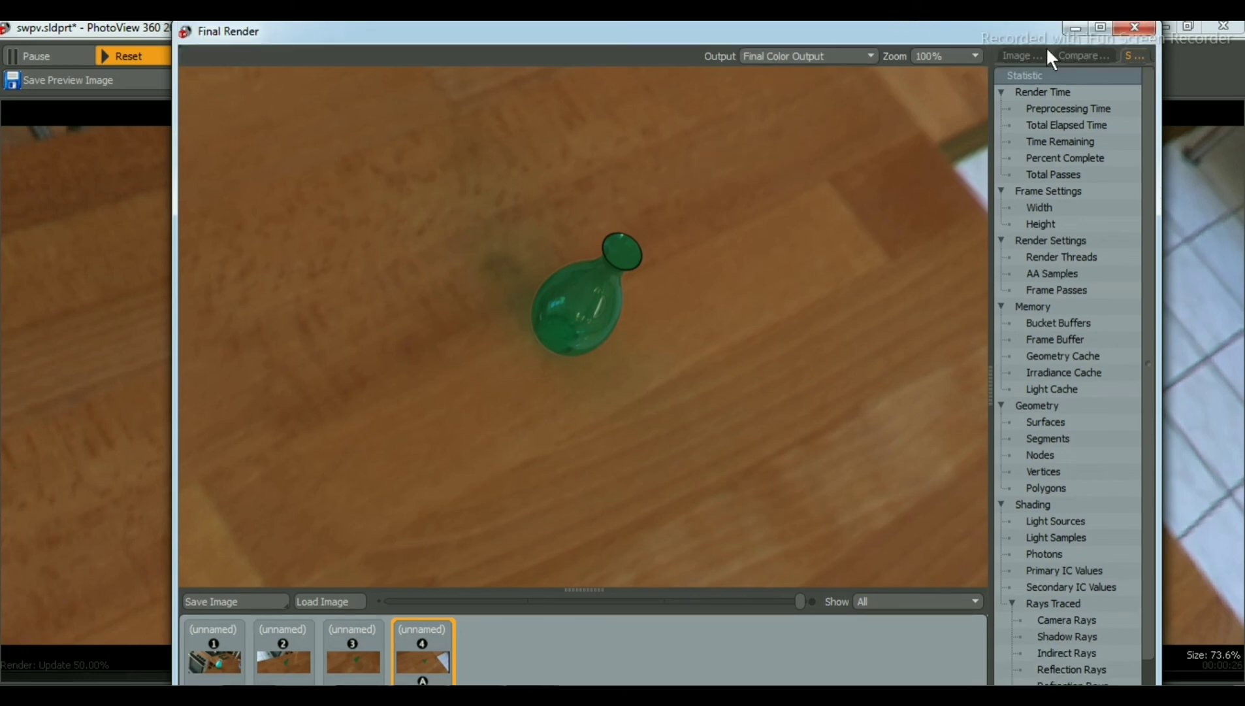